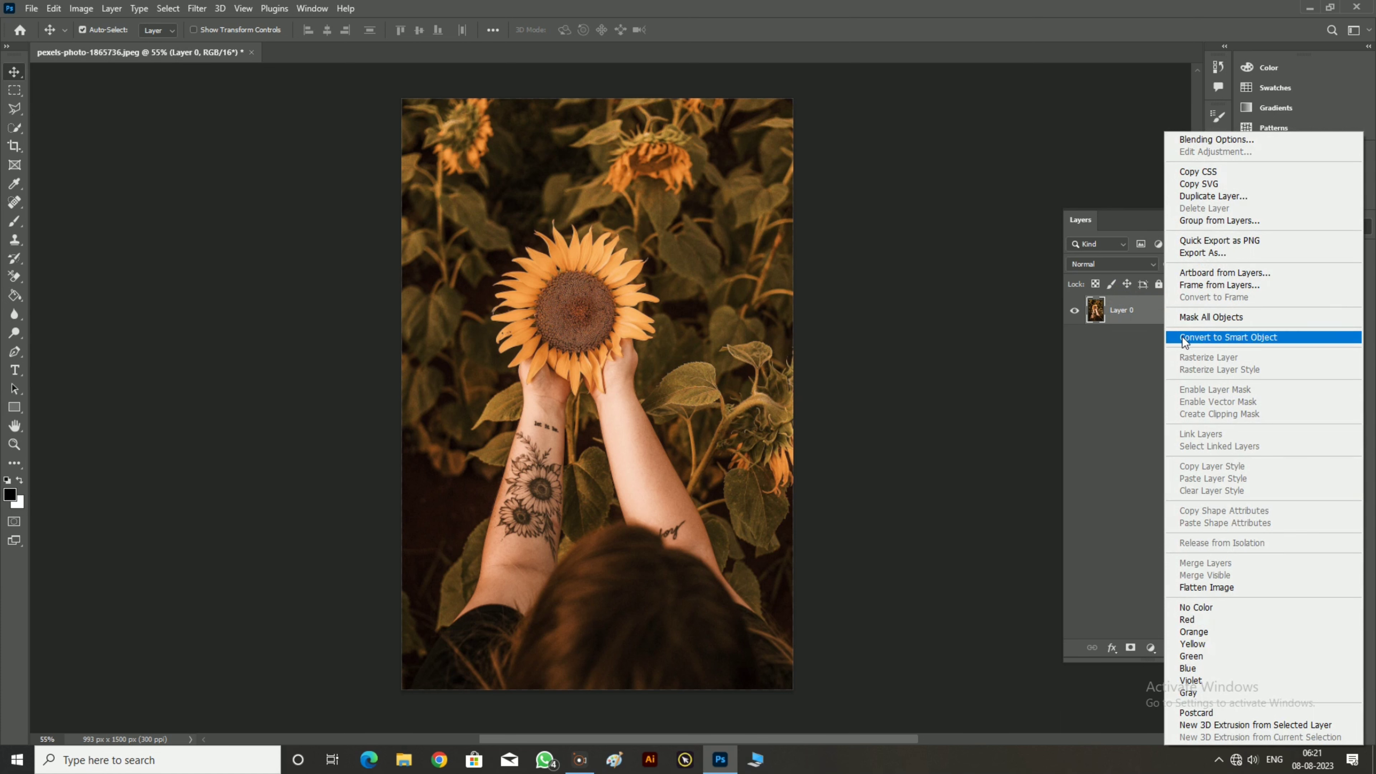
Step: Convert Layer 0 to a smart object and duplicate it, keeping the copy selected
click(1182, 338)
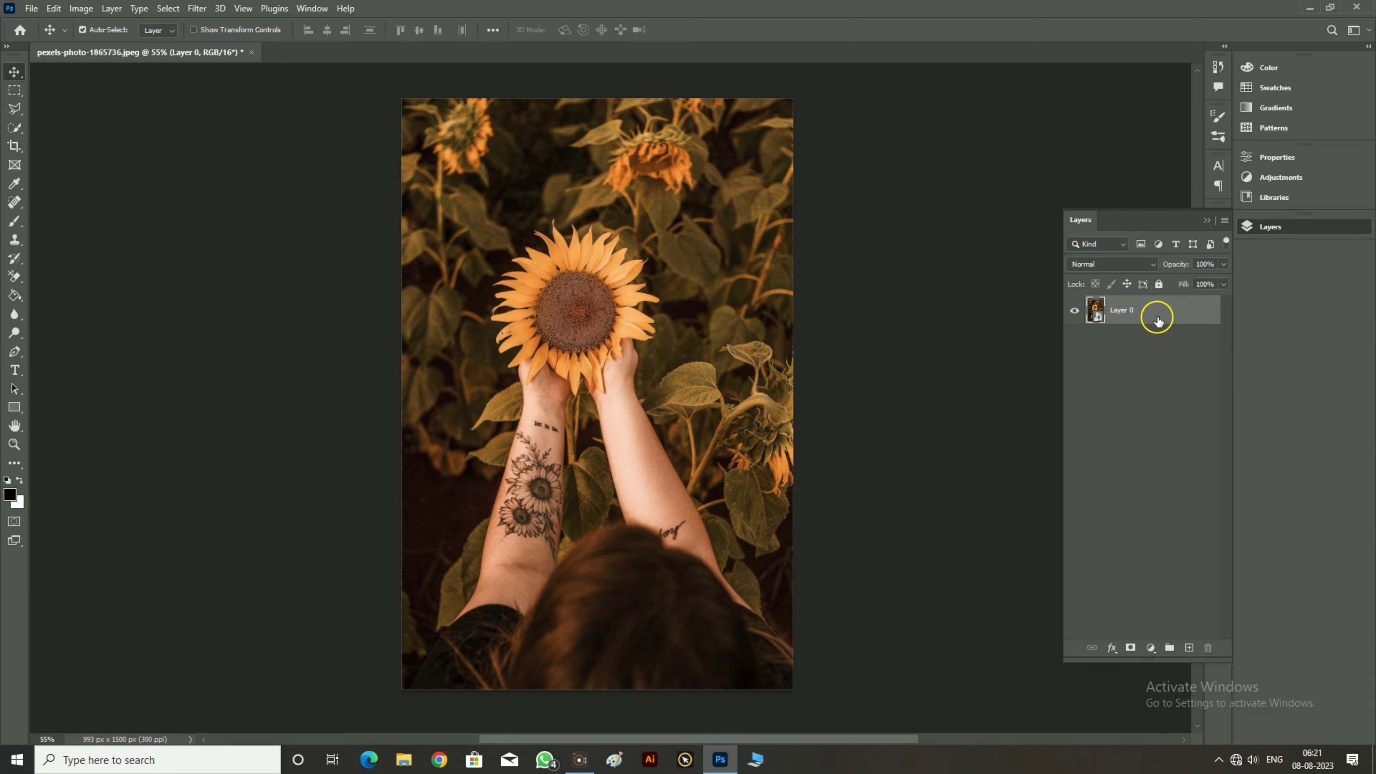
key(ctrl+j)
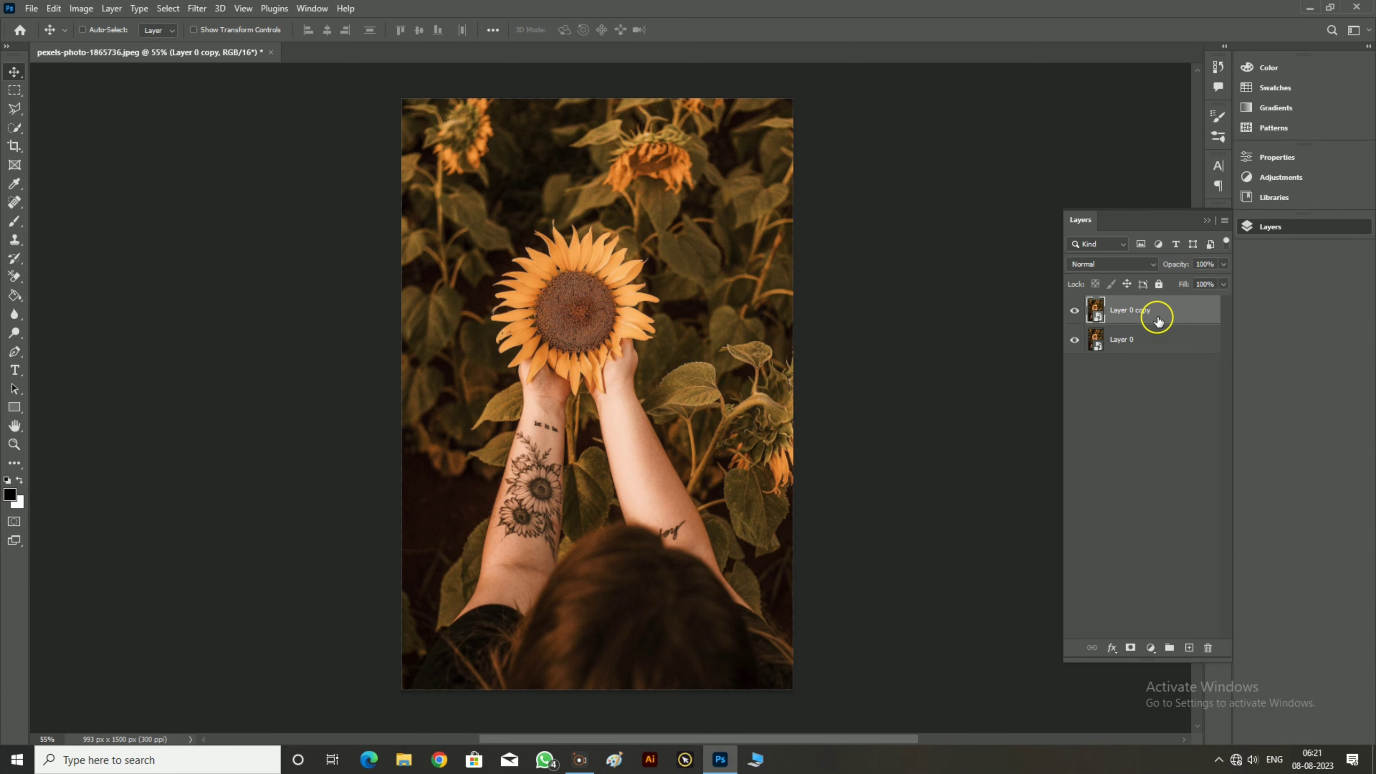
click(1158, 319)
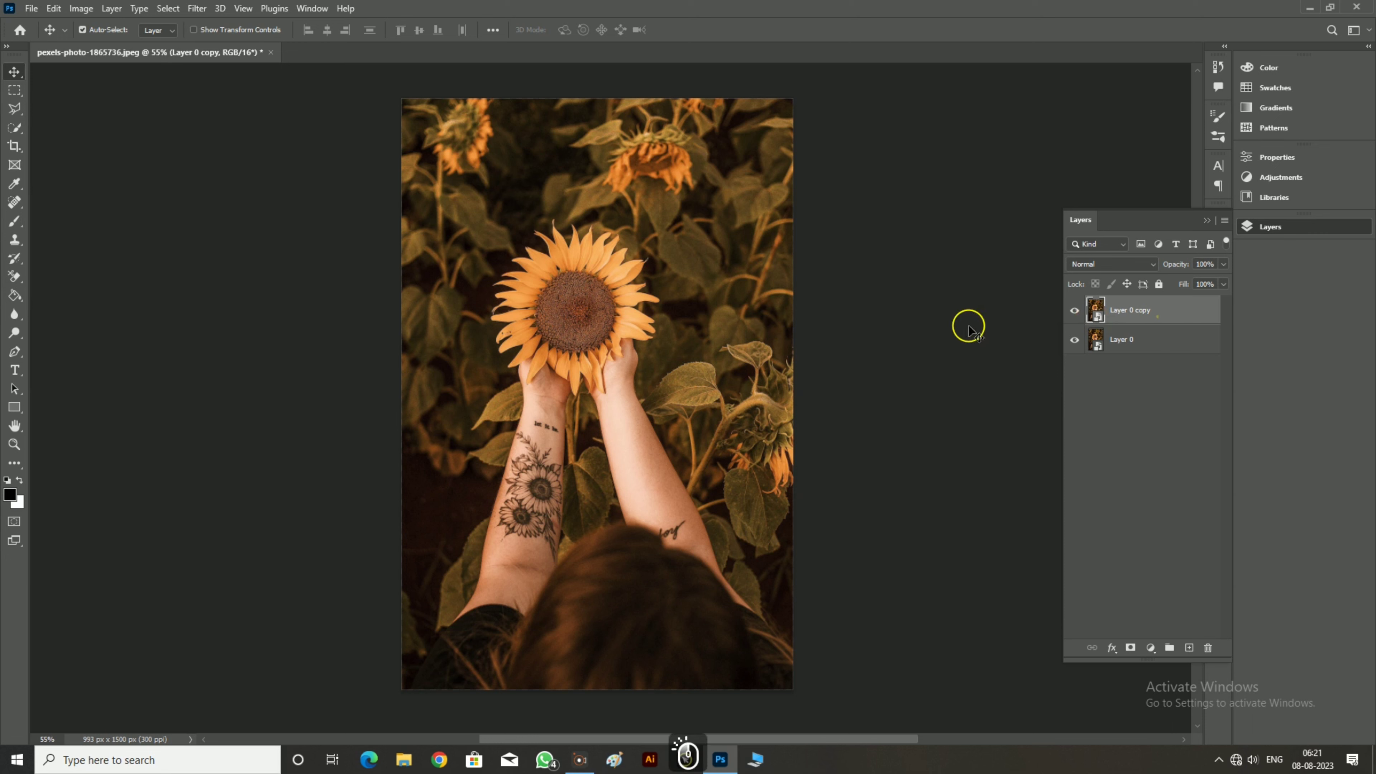
Step: Start a Color Range selection on the layer copy and sample the orange of the held sunflower's upper petals
click(172, 7)
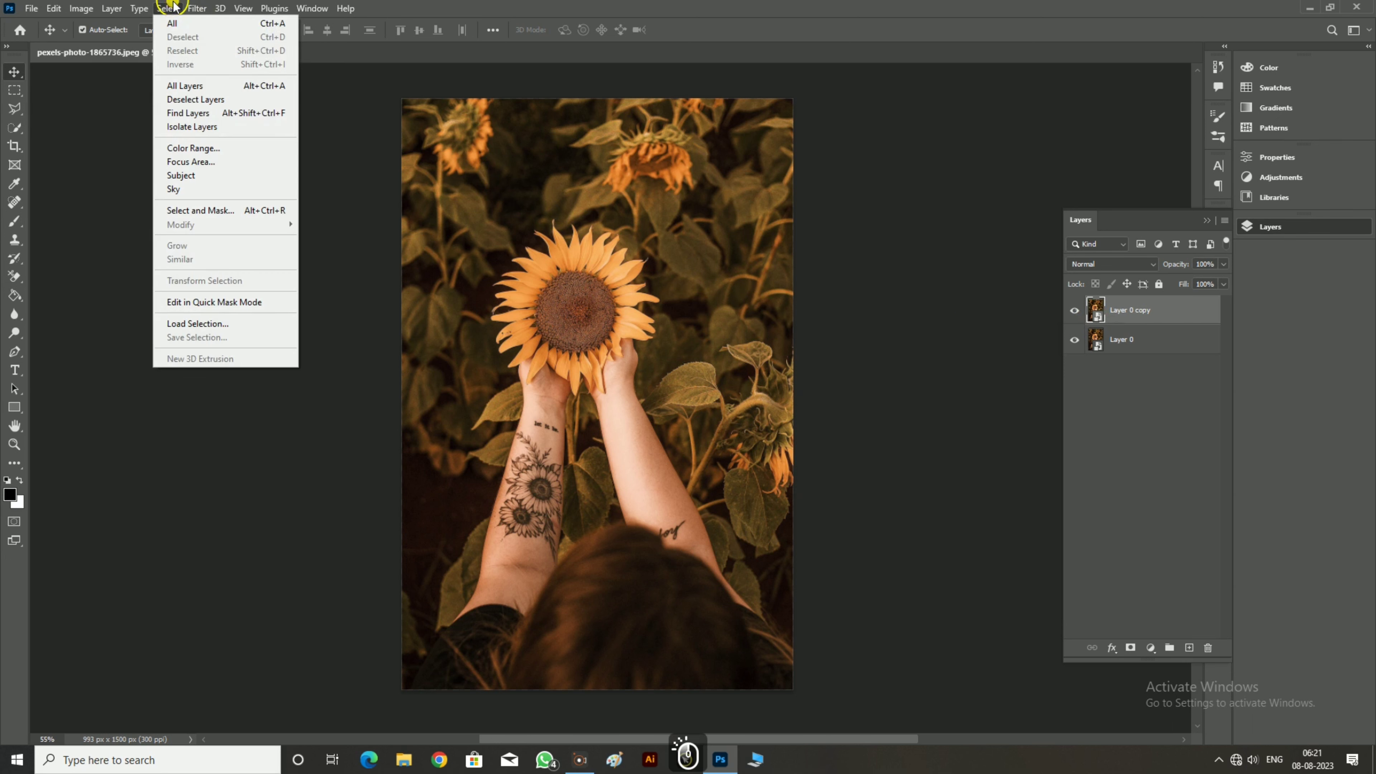
click(198, 148)
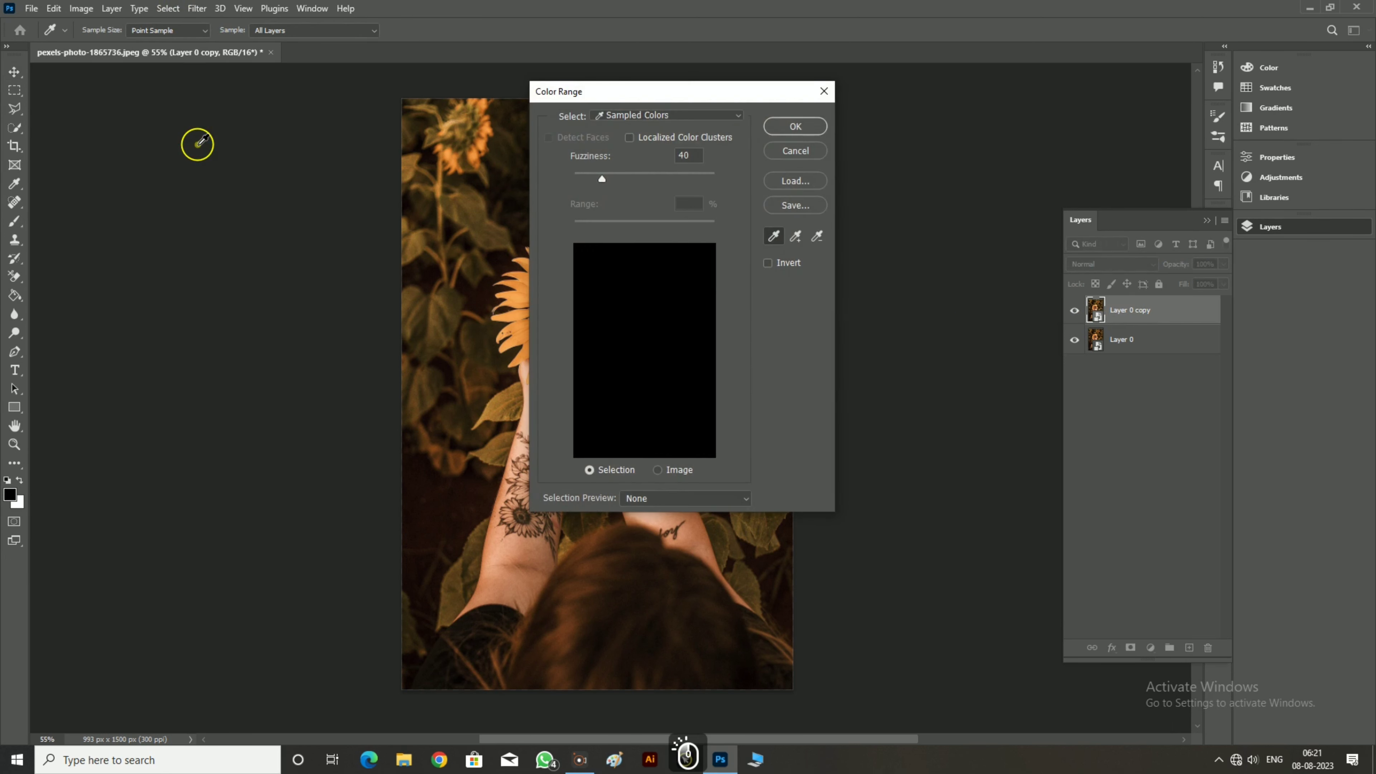
drag(670, 96, 903, 135)
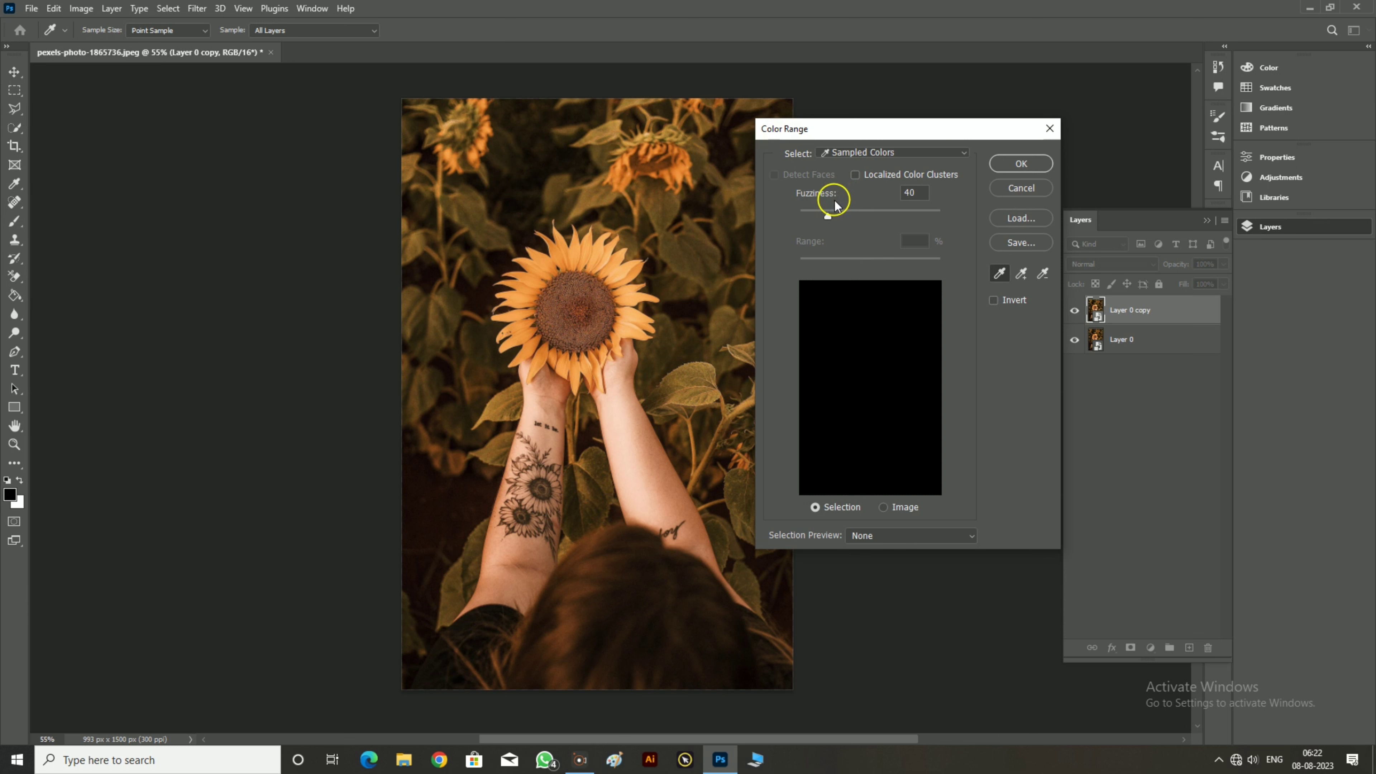
click(604, 243)
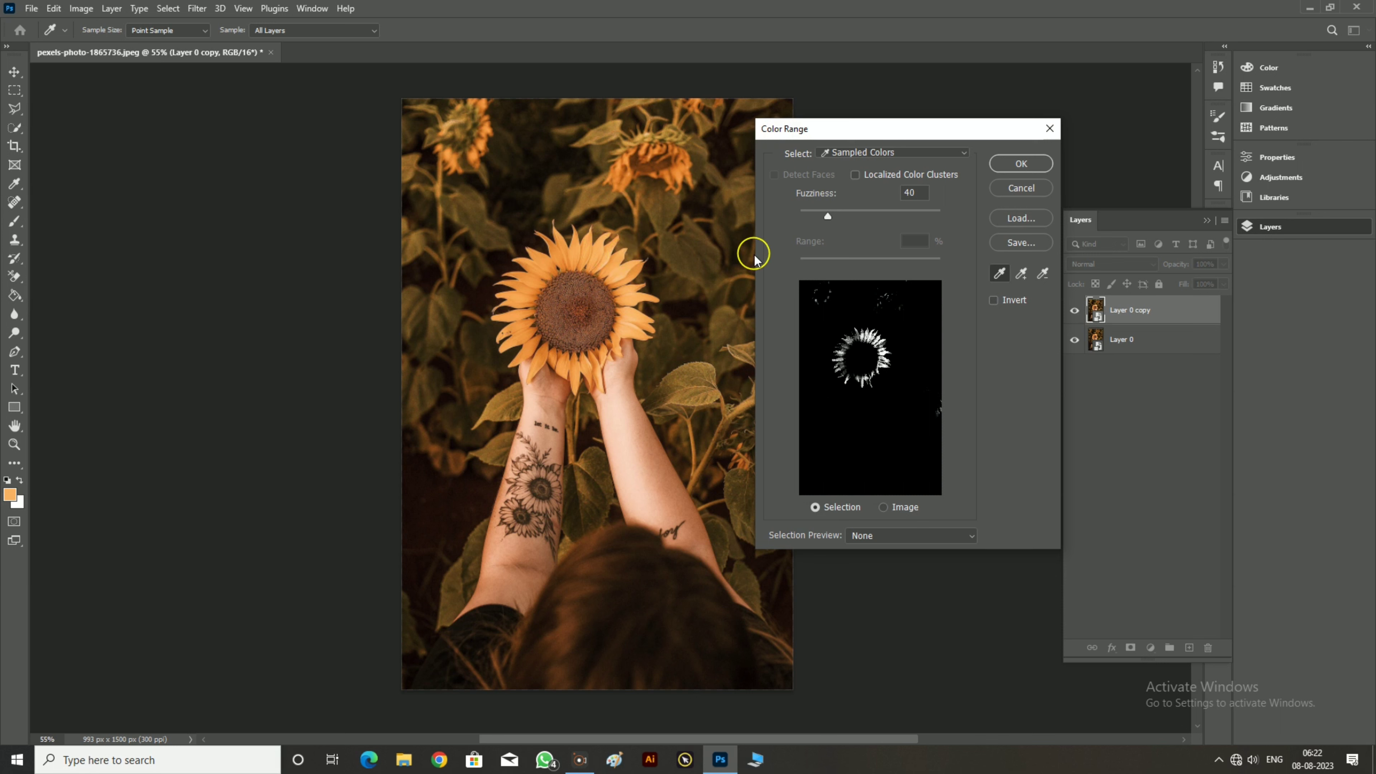
Step: Add further petal shades from all around the held sunflower to the sampled colors and apply the Color Range selection
click(1021, 274)
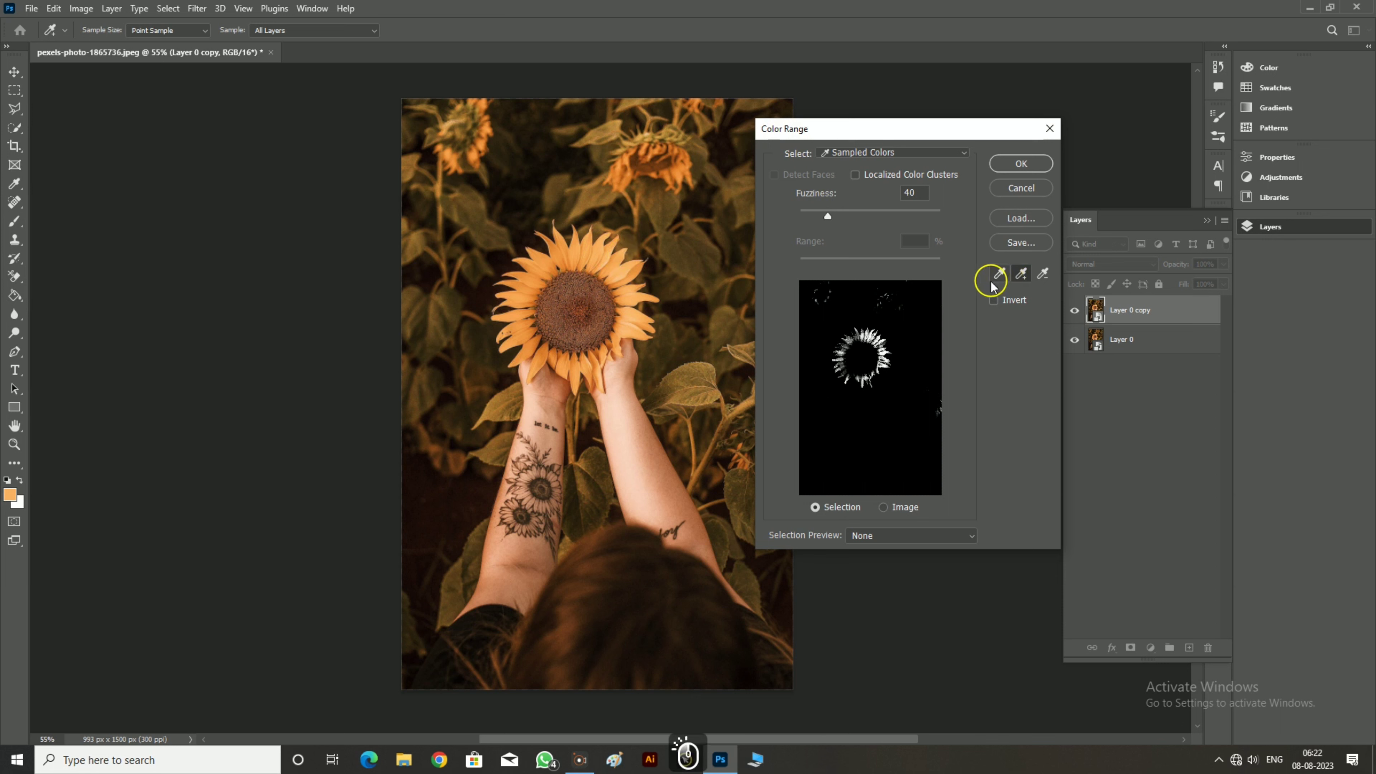
click(620, 342)
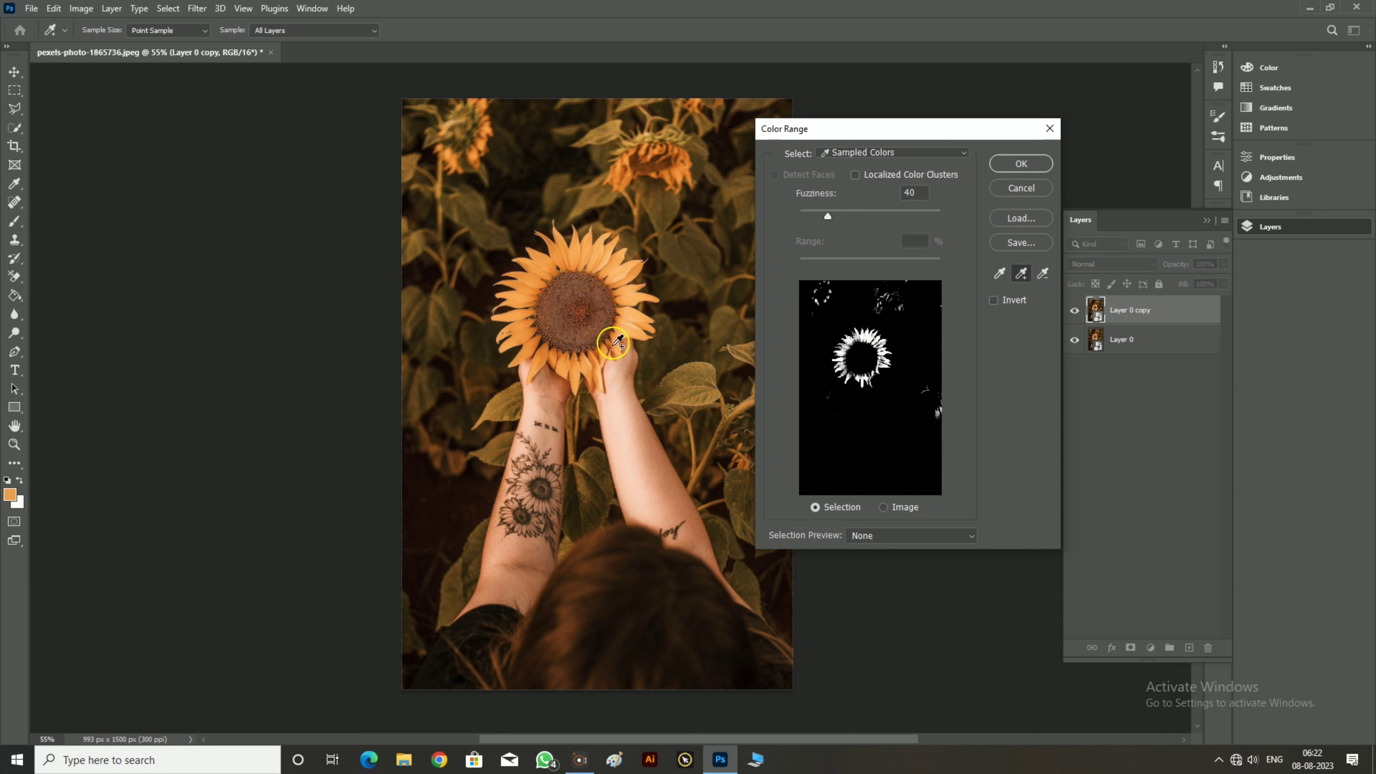
click(550, 359)
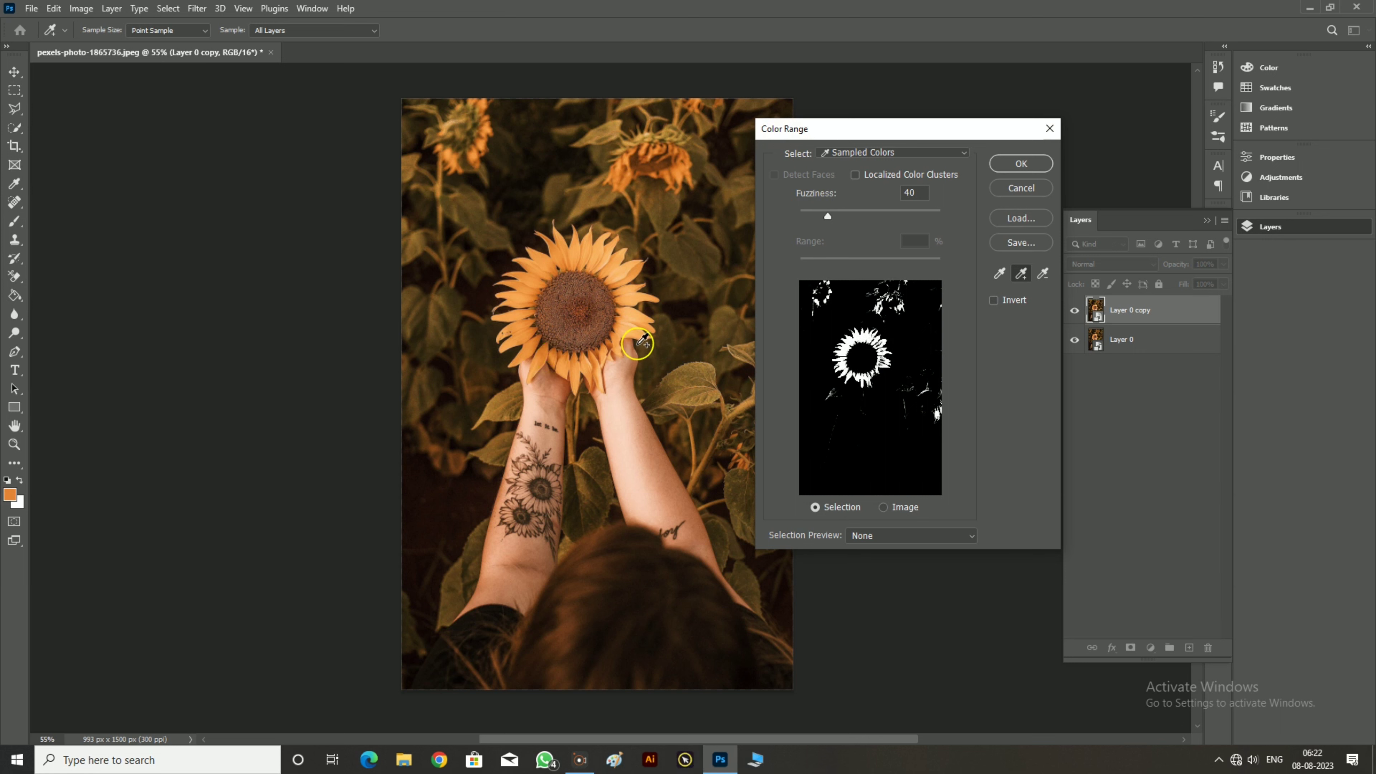
click(608, 344)
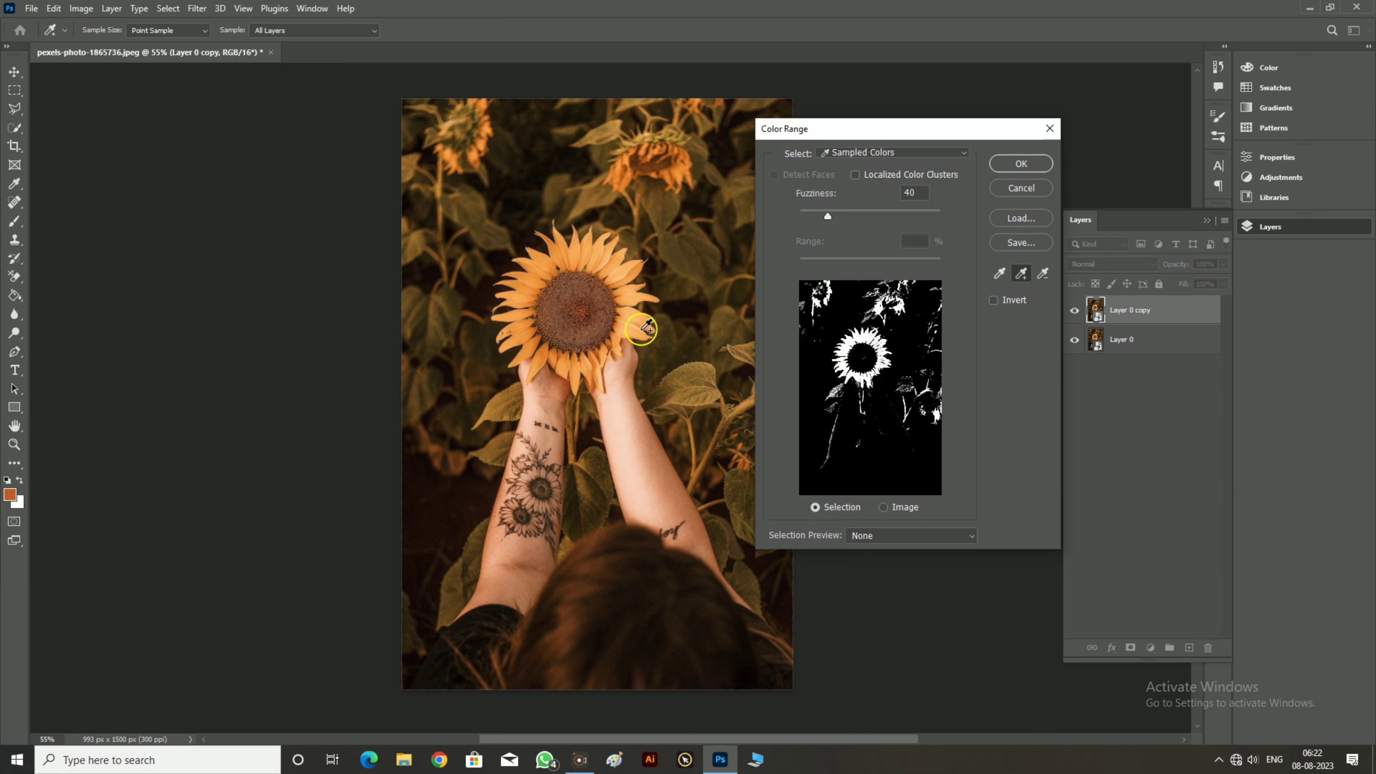
click(608, 343)
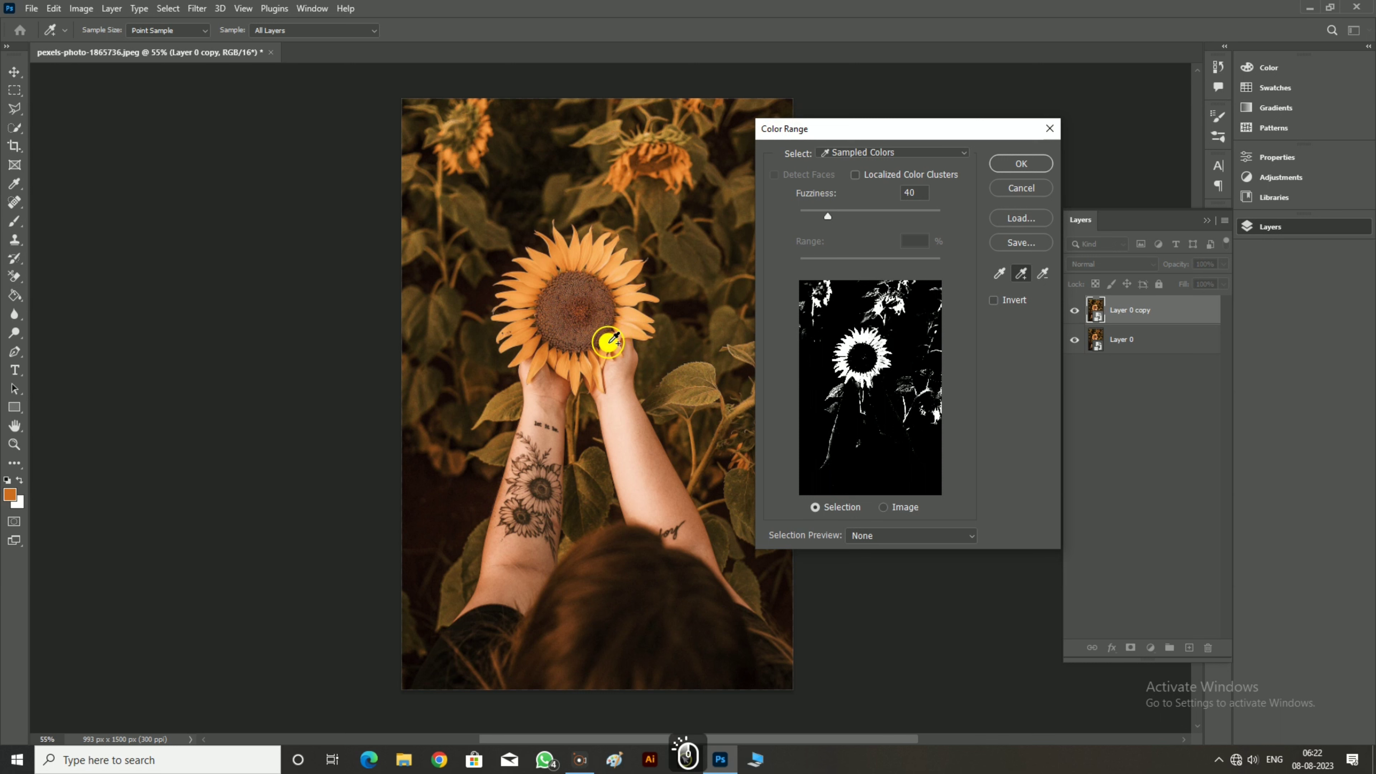
click(560, 366)
click(531, 351)
click(524, 314)
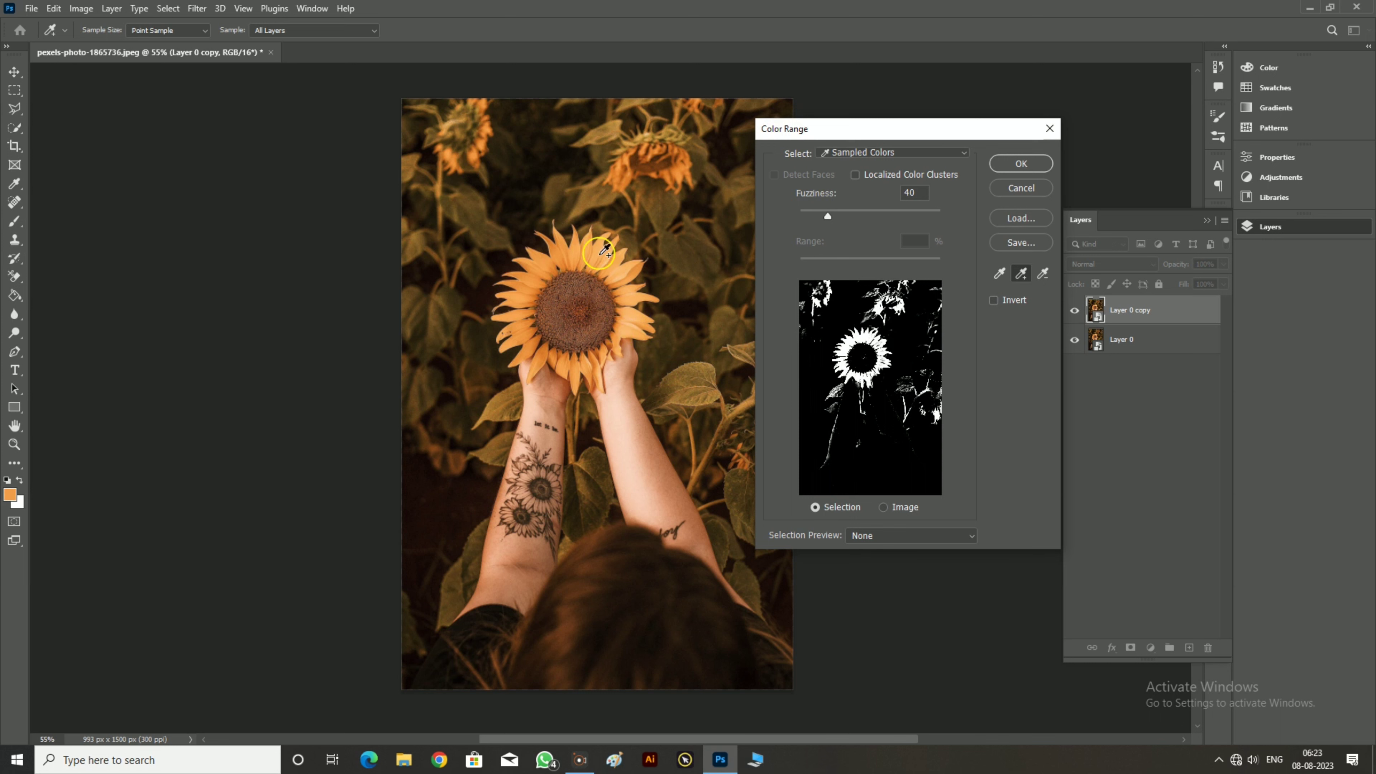
click(634, 300)
click(611, 343)
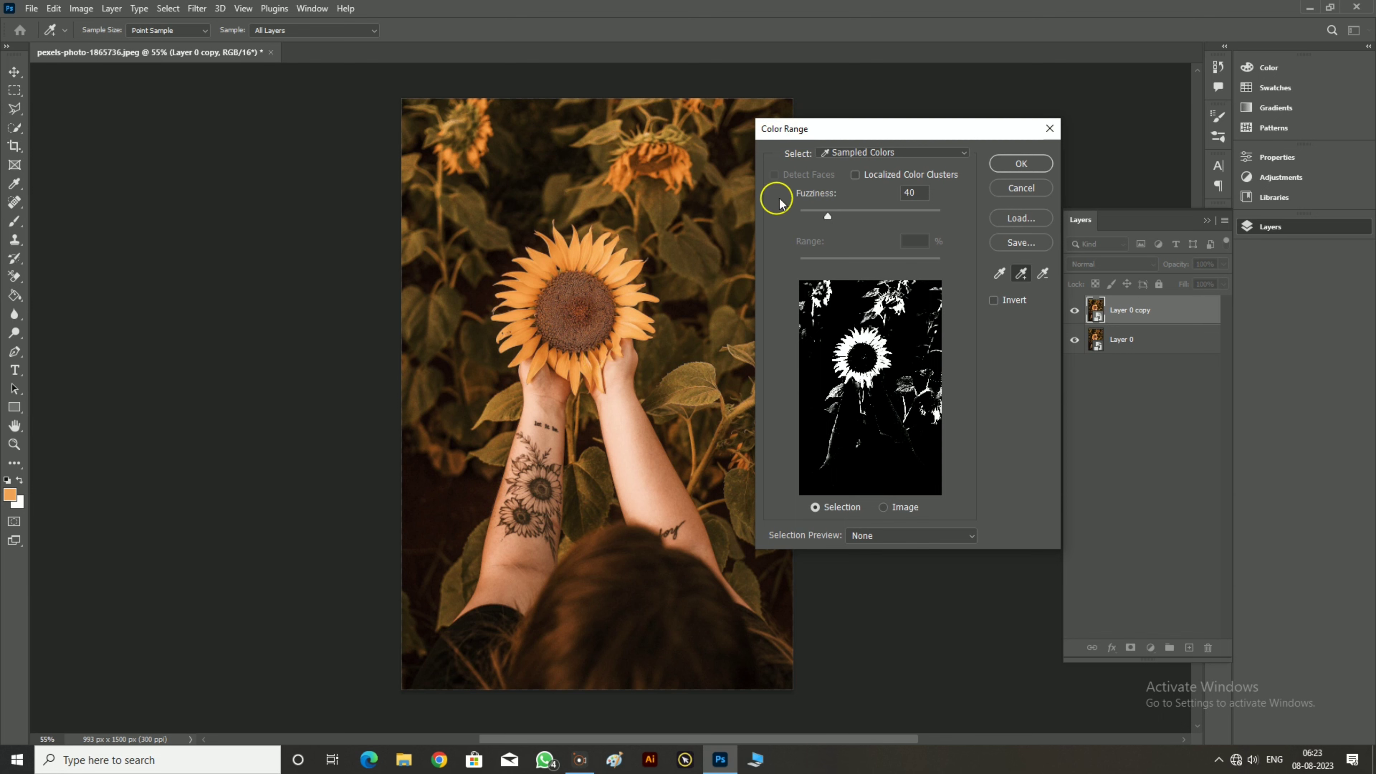
click(1021, 164)
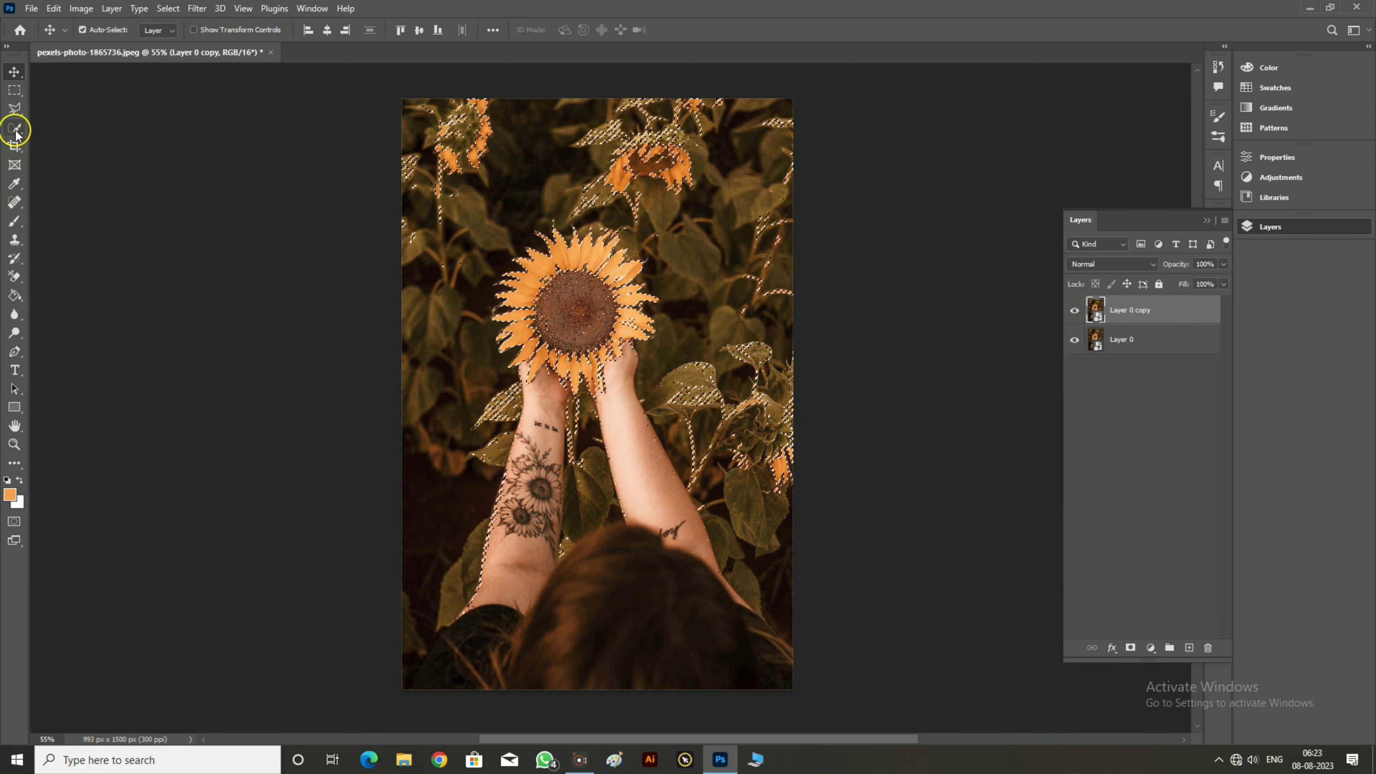
Step: With the Lasso tool in subtract mode, remove the right hand and upper forearm areas below the sunflower from the selection
right_click(17, 116)
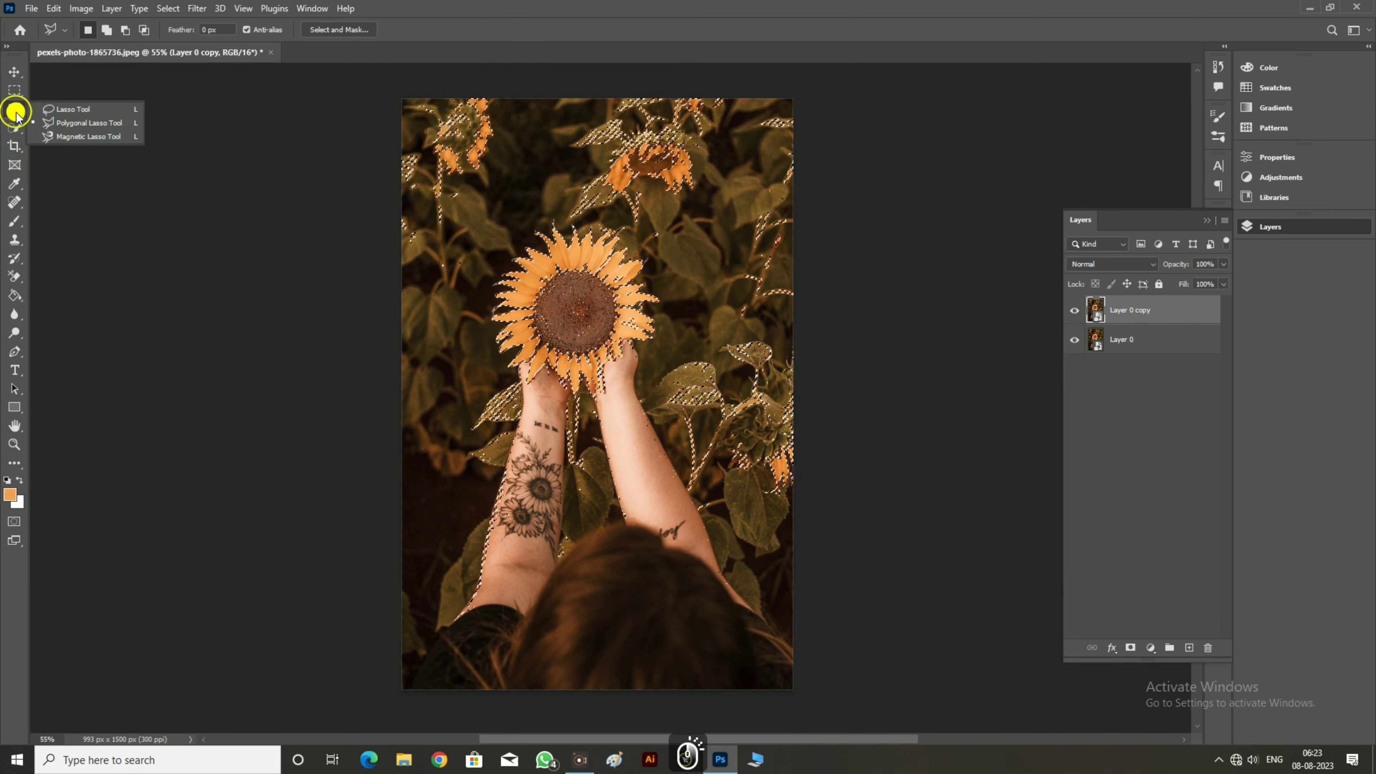
click(60, 111)
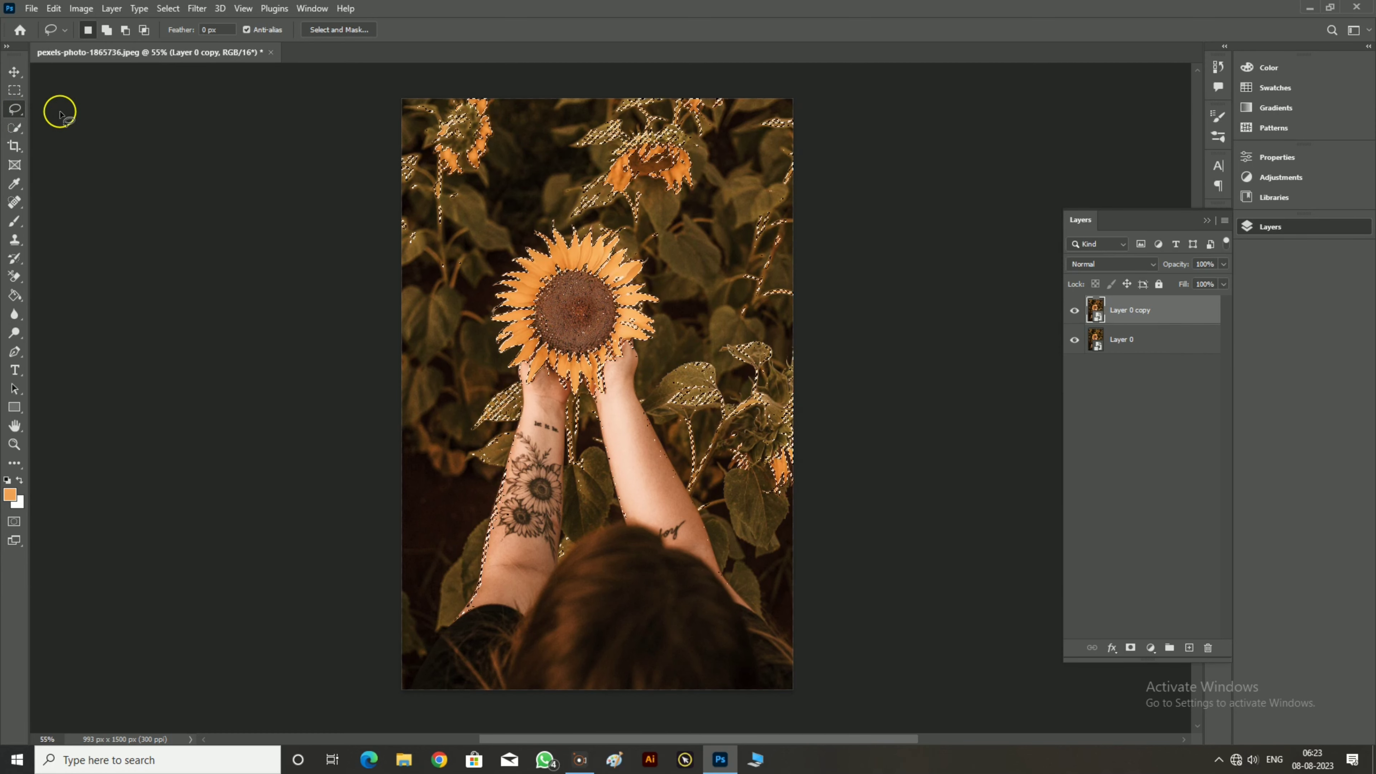
click(126, 31)
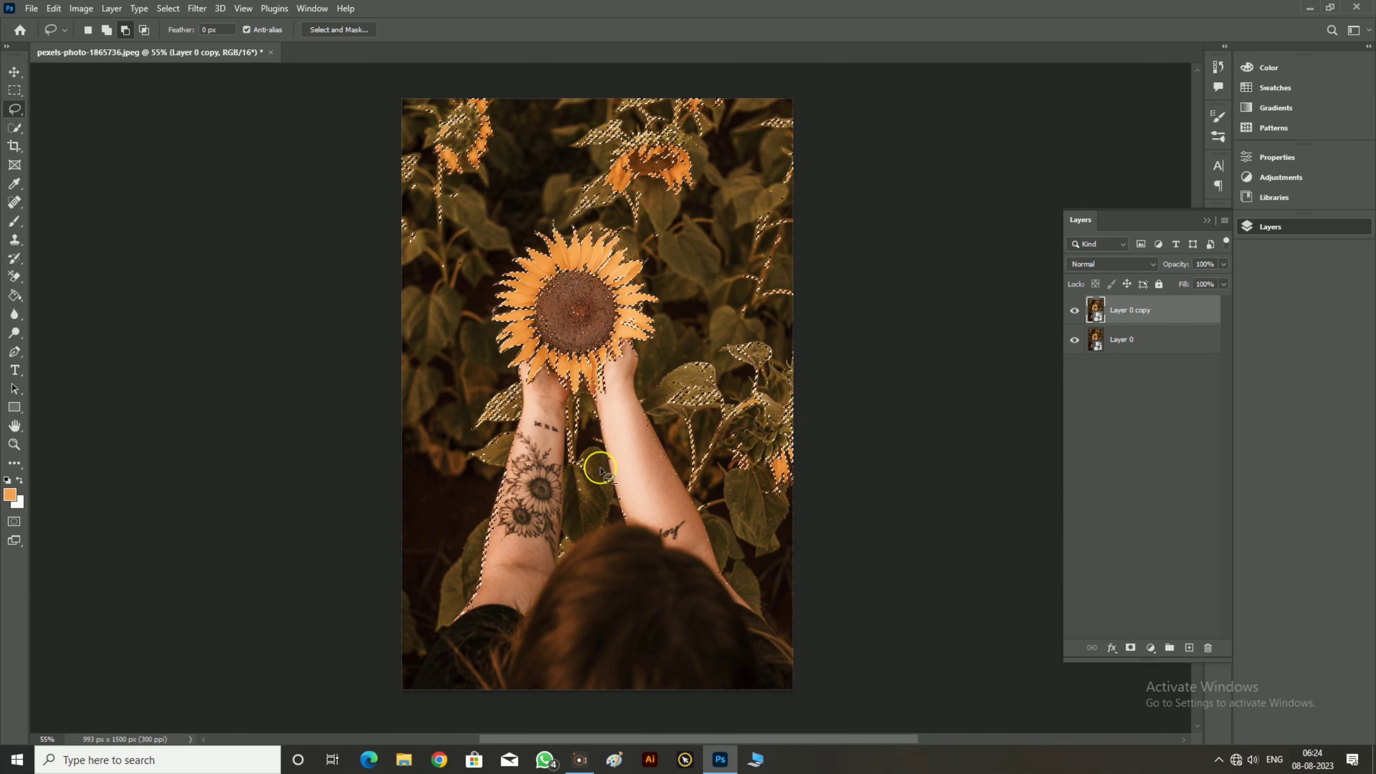
key(ctrl+plus)
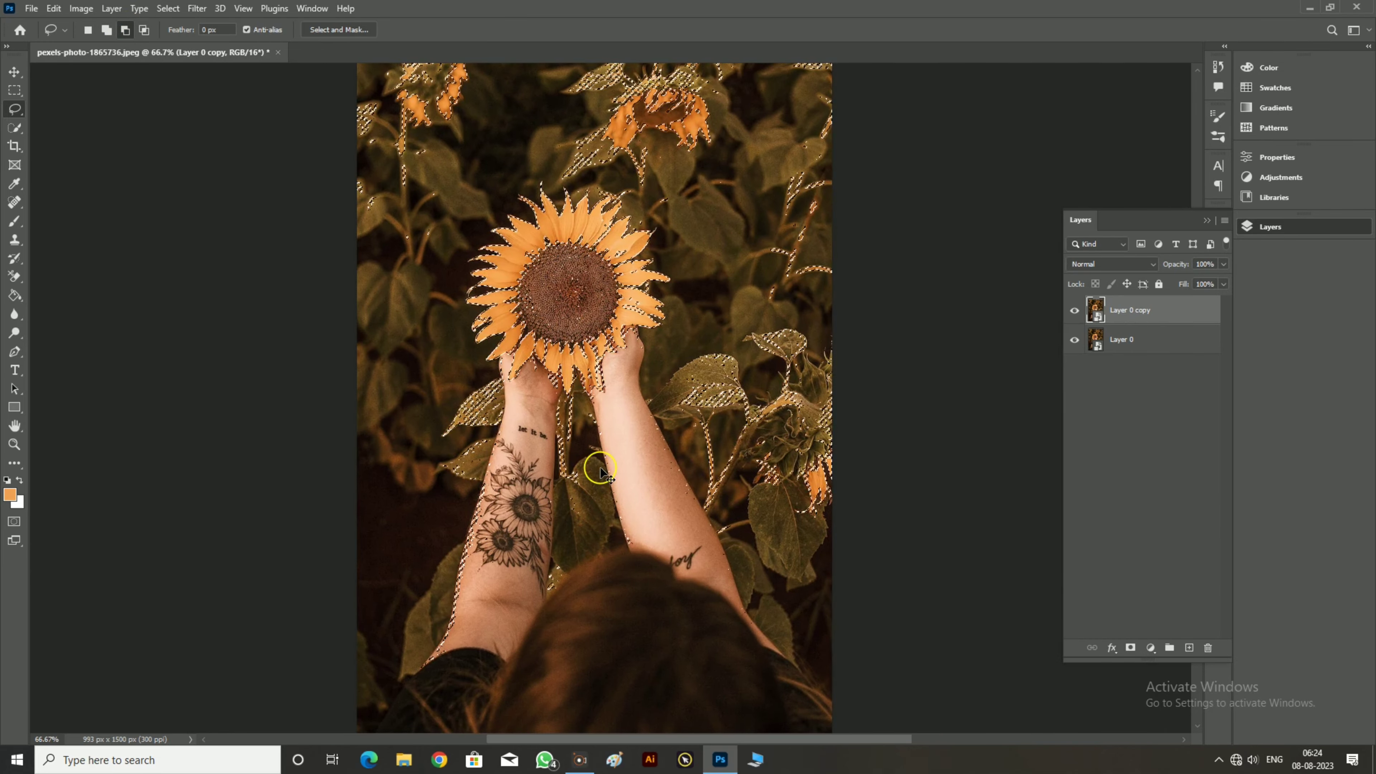
key(ctrl+plus)
key(ctrl+plus)
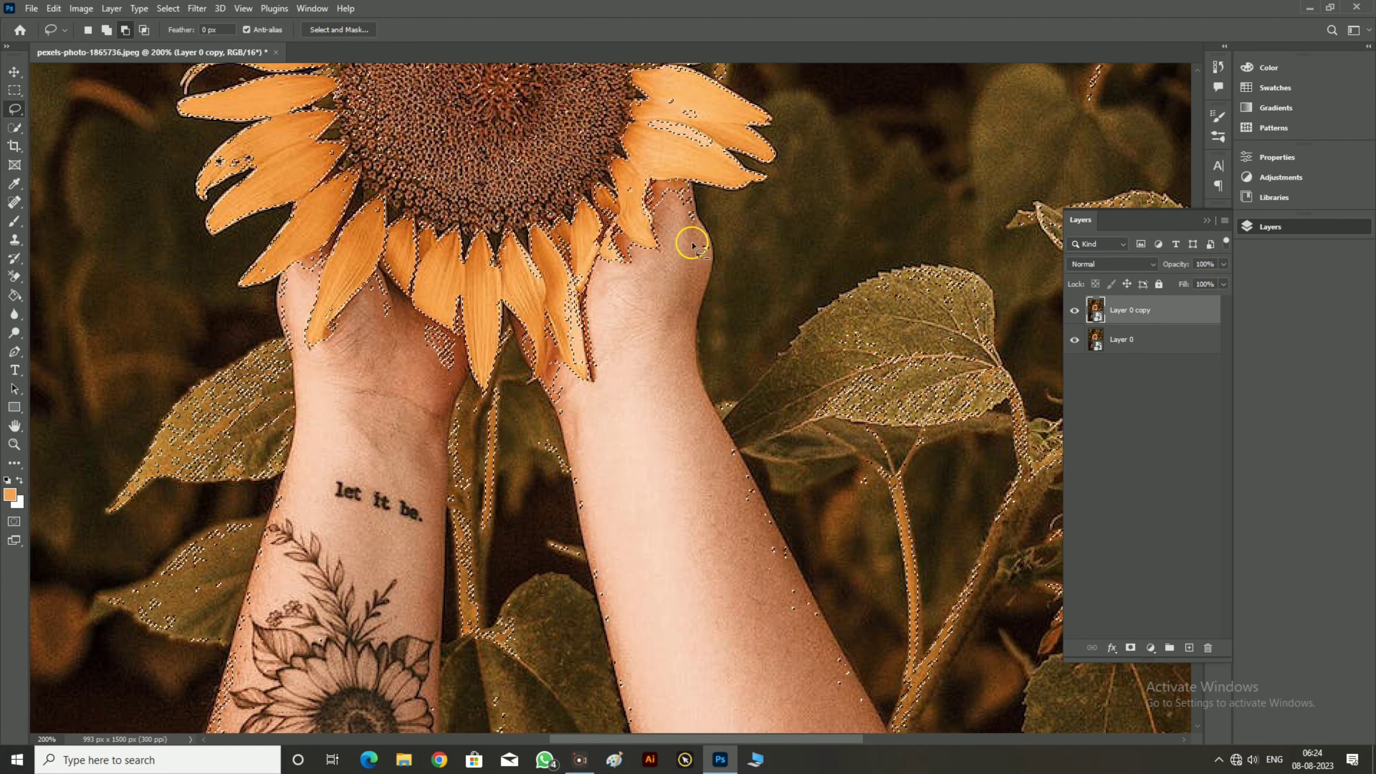
drag(708, 199, 670, 187)
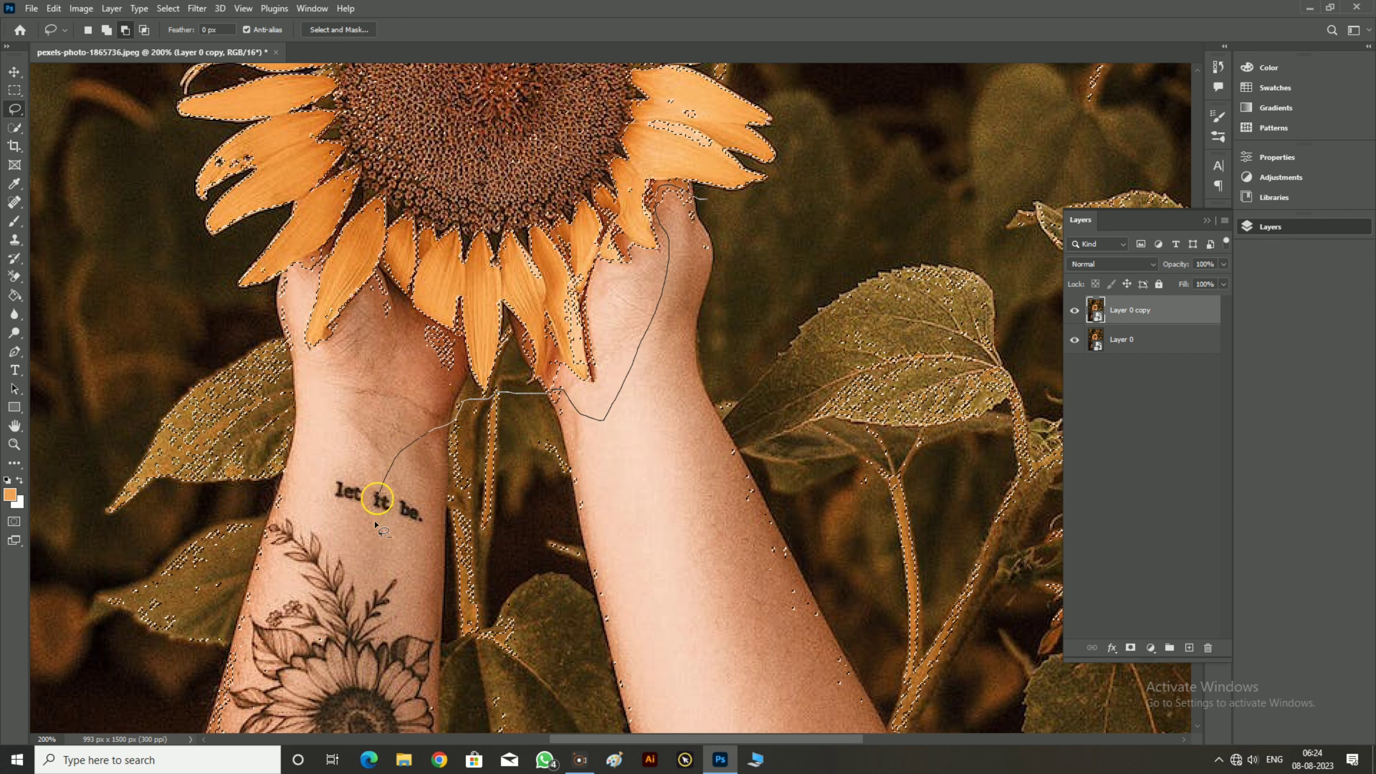
mouse_move(428, 646)
mouse_down()
mouse_move(502, 694)
mouse_move(669, 674)
mouse_up()
mouse_move(824, 618)
mouse_down()
mouse_move(850, 521)
mouse_move(835, 433)
mouse_move(732, 269)
mouse_up()
drag(707, 201, 706, 200)
Step: Subtract the left palm, both forearms and the surrounding lower leaves and stems from the selection
scroll(717, 352, down, 5)
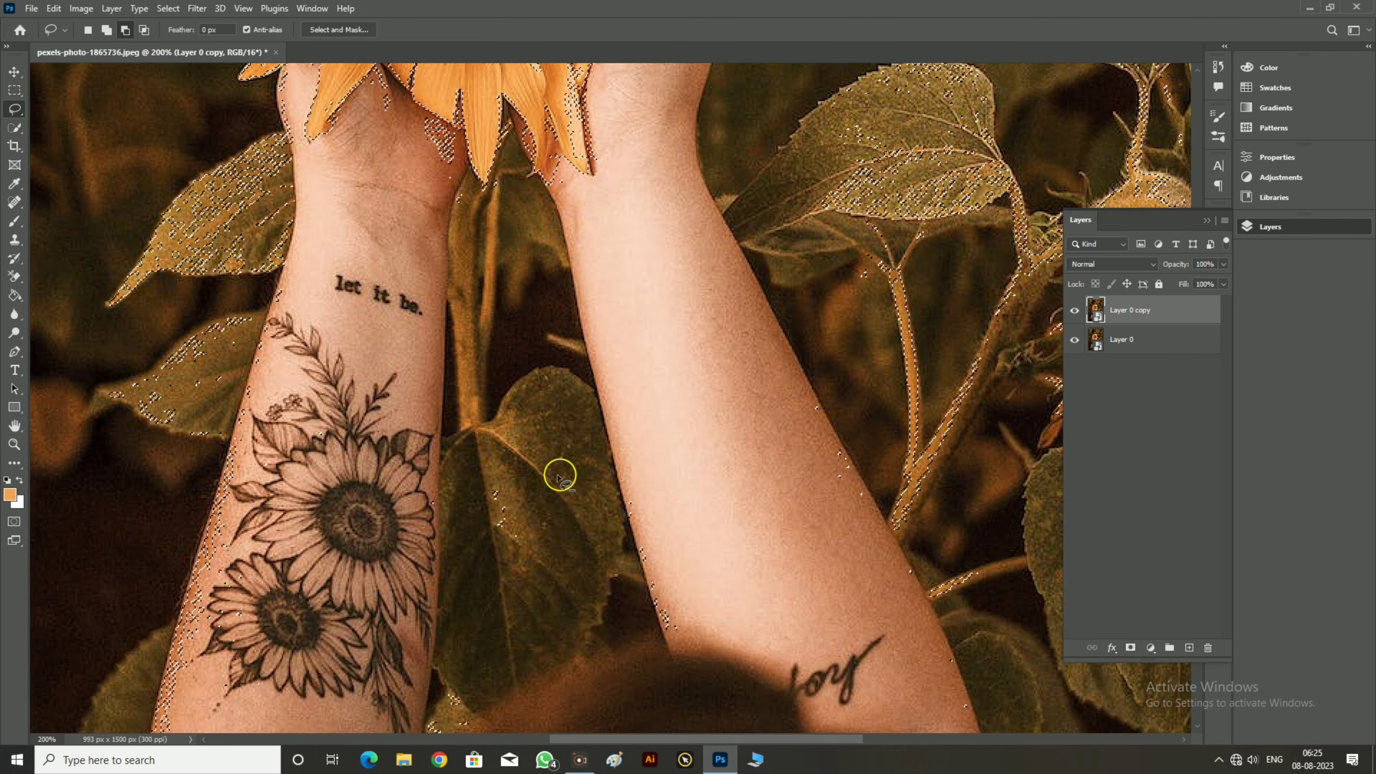
scroll(362, 175, up, 2)
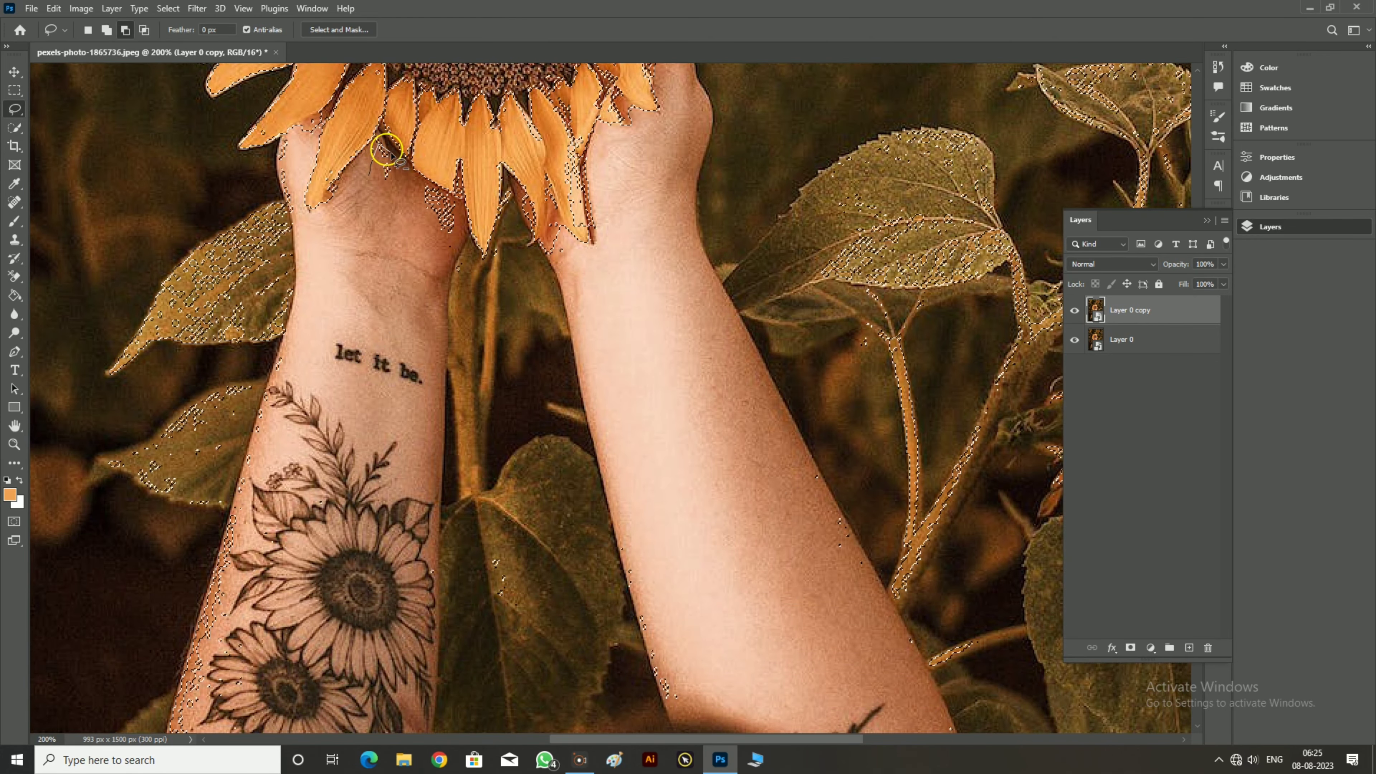
mouse_move(454, 209)
mouse_down()
mouse_move(475, 295)
mouse_move(712, 323)
mouse_move(875, 137)
mouse_move(1008, 117)
mouse_up()
key(ctrl+minus)
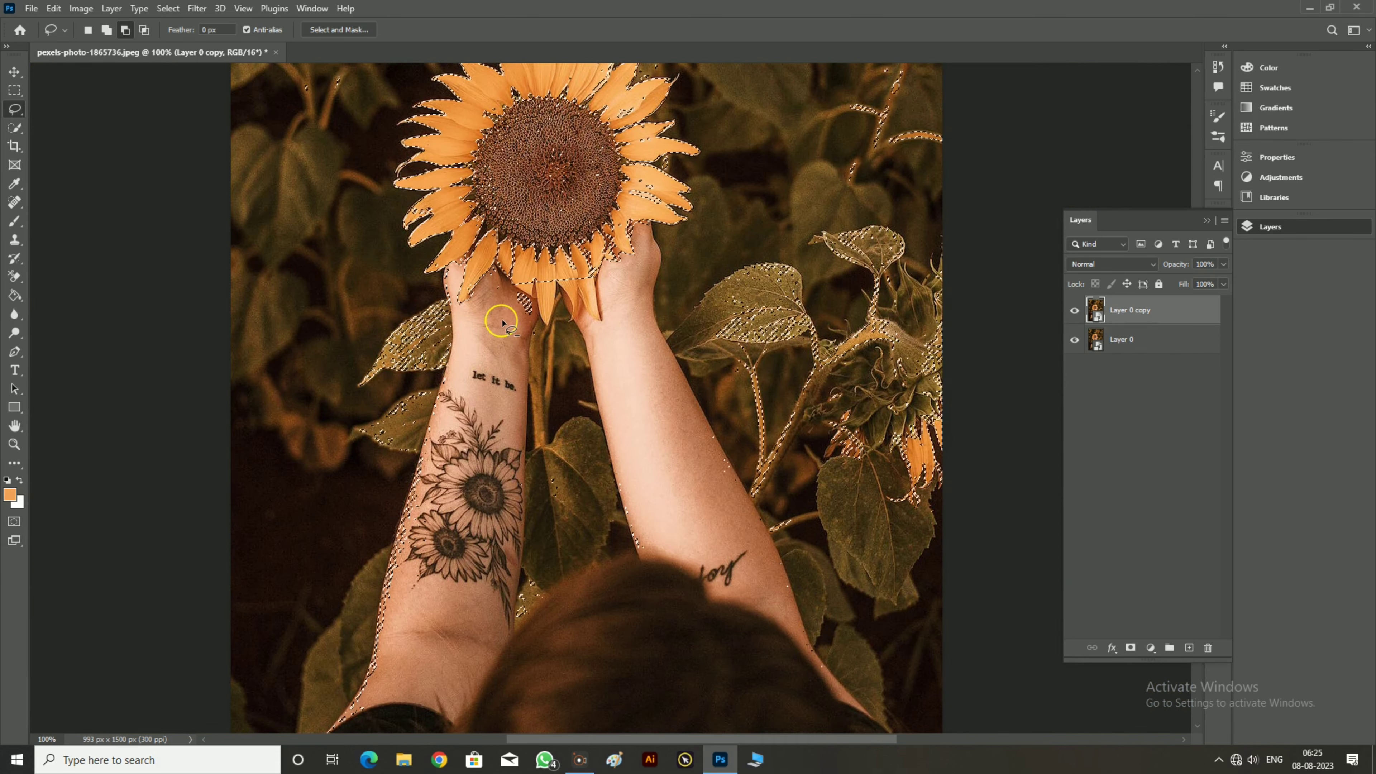
mouse_move(532, 307)
mouse_down()
mouse_move(580, 355)
mouse_move(713, 270)
mouse_move(881, 213)
mouse_move(959, 287)
mouse_up()
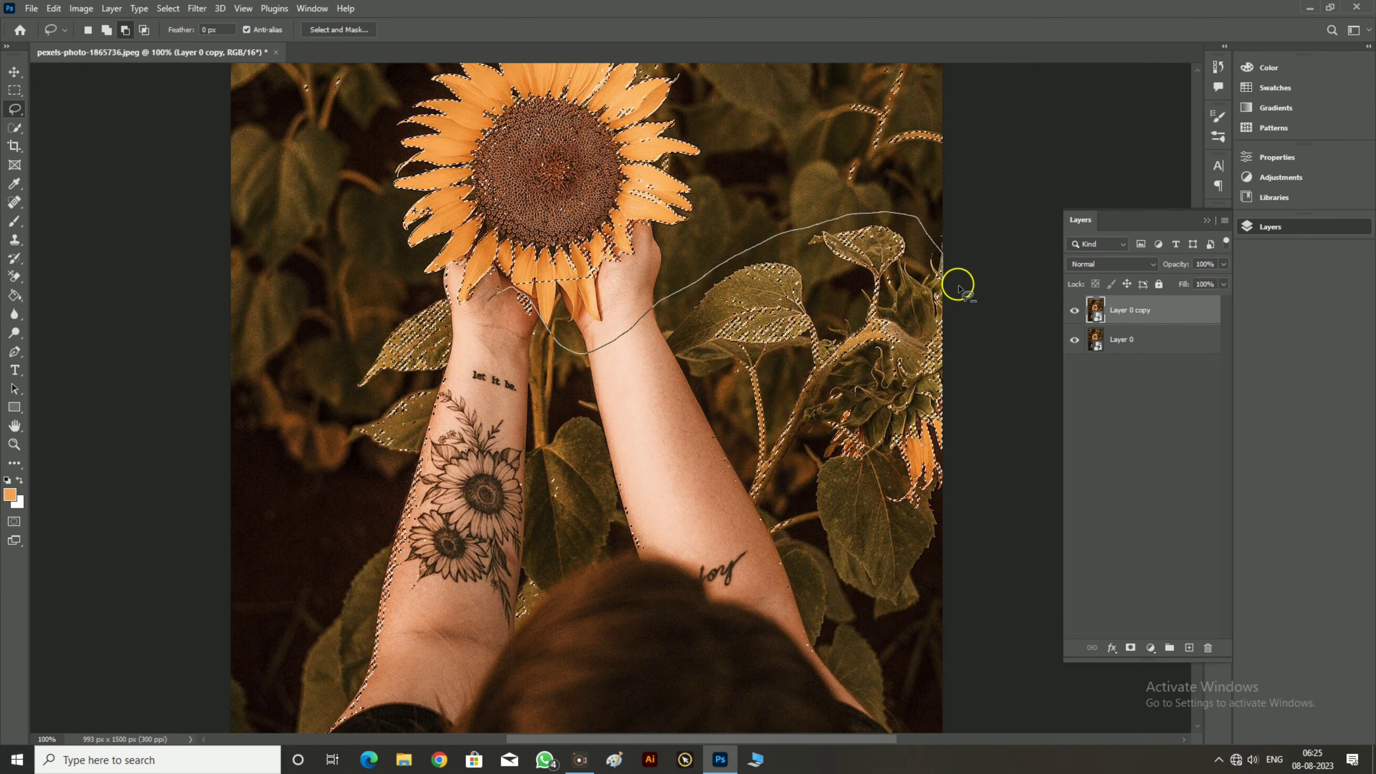
mouse_move(881, 419)
mouse_down()
mouse_move(830, 393)
mouse_move(803, 446)
mouse_move(829, 546)
mouse_move(813, 599)
mouse_move(822, 696)
mouse_move(437, 705)
mouse_move(396, 724)
mouse_move(294, 700)
mouse_move(282, 506)
mouse_move(358, 328)
mouse_move(447, 268)
mouse_move(469, 312)
mouse_up()
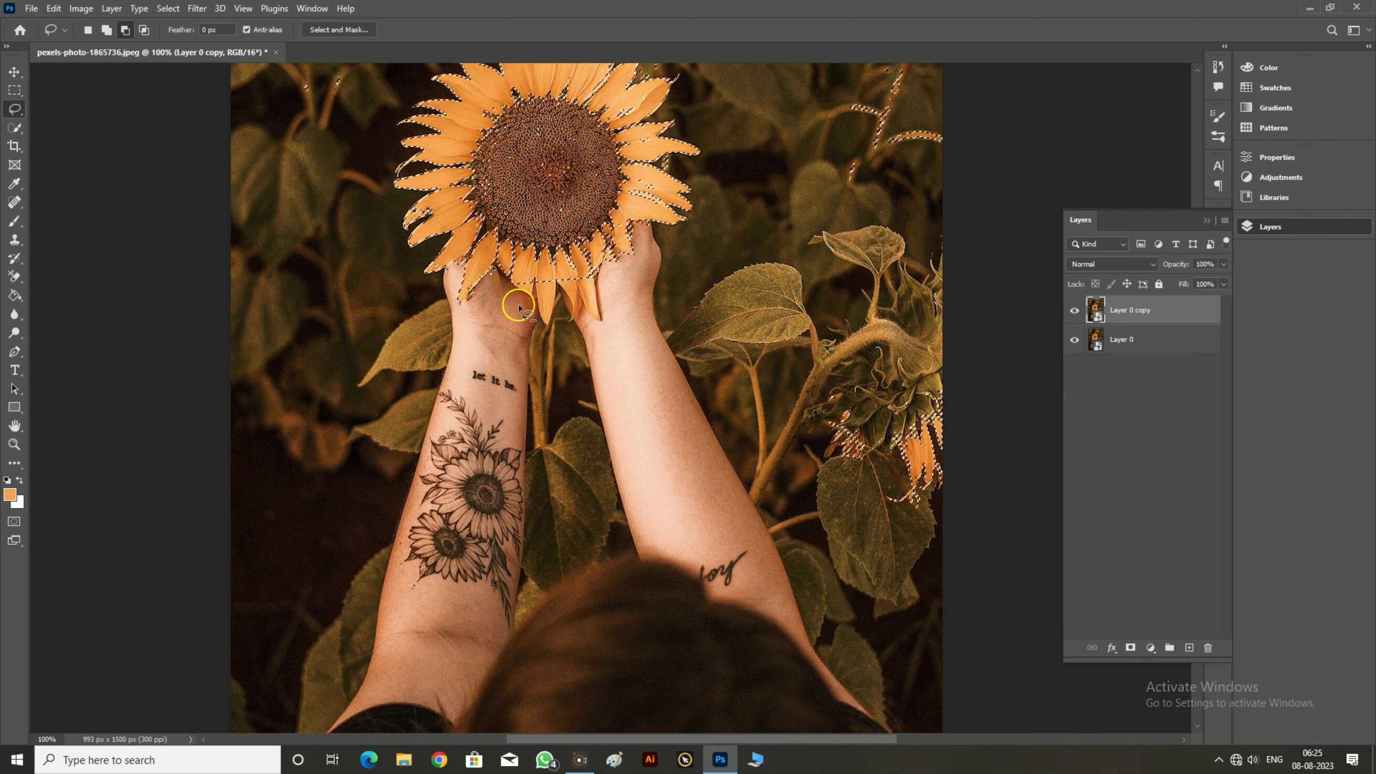
Step: Subtract the leaf and stem areas between the held sunflower and the drooping flower above it from the selection
scroll(623, 596, down, 1)
scroll(623, 596, down, 3)
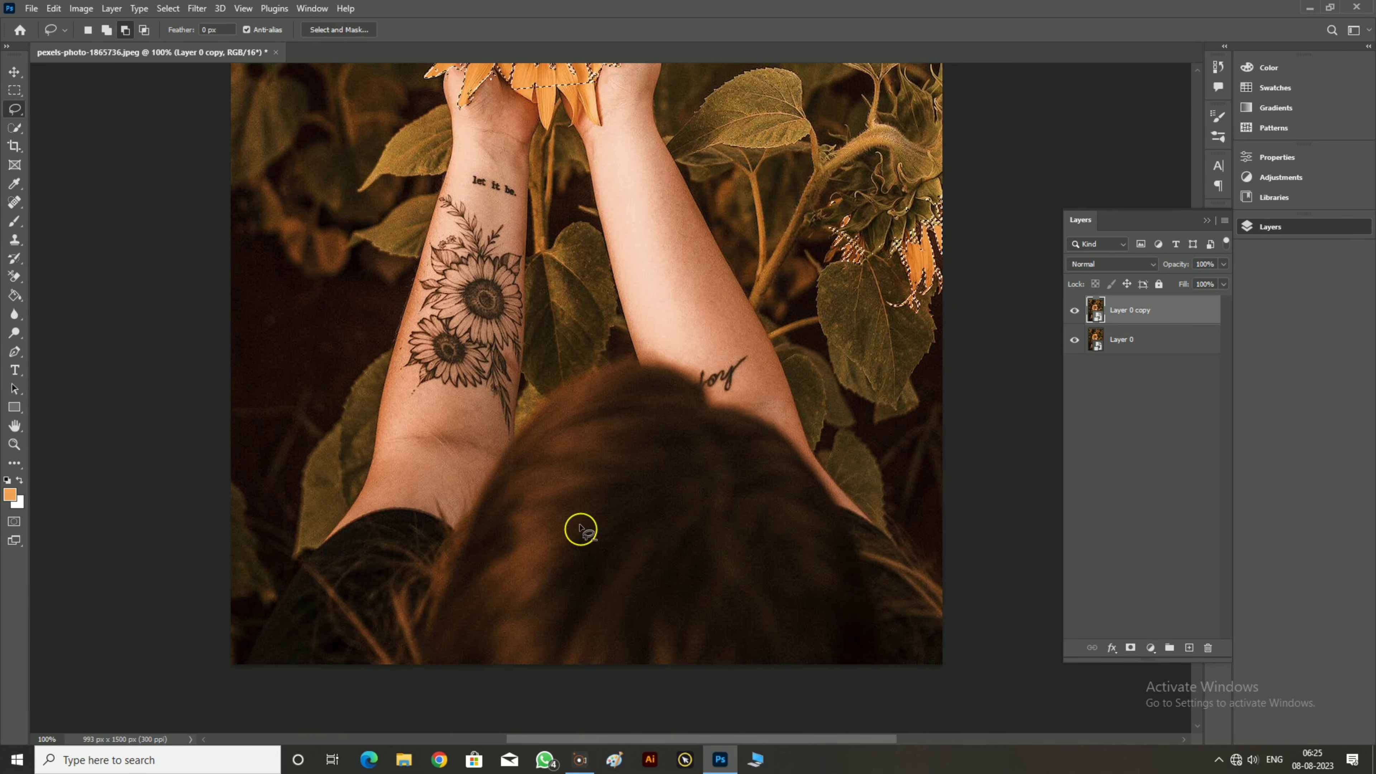
scroll(581, 529, up, 8)
mouse_move(516, 323)
mouse_down()
mouse_move(534, 352)
mouse_move(581, 347)
mouse_up()
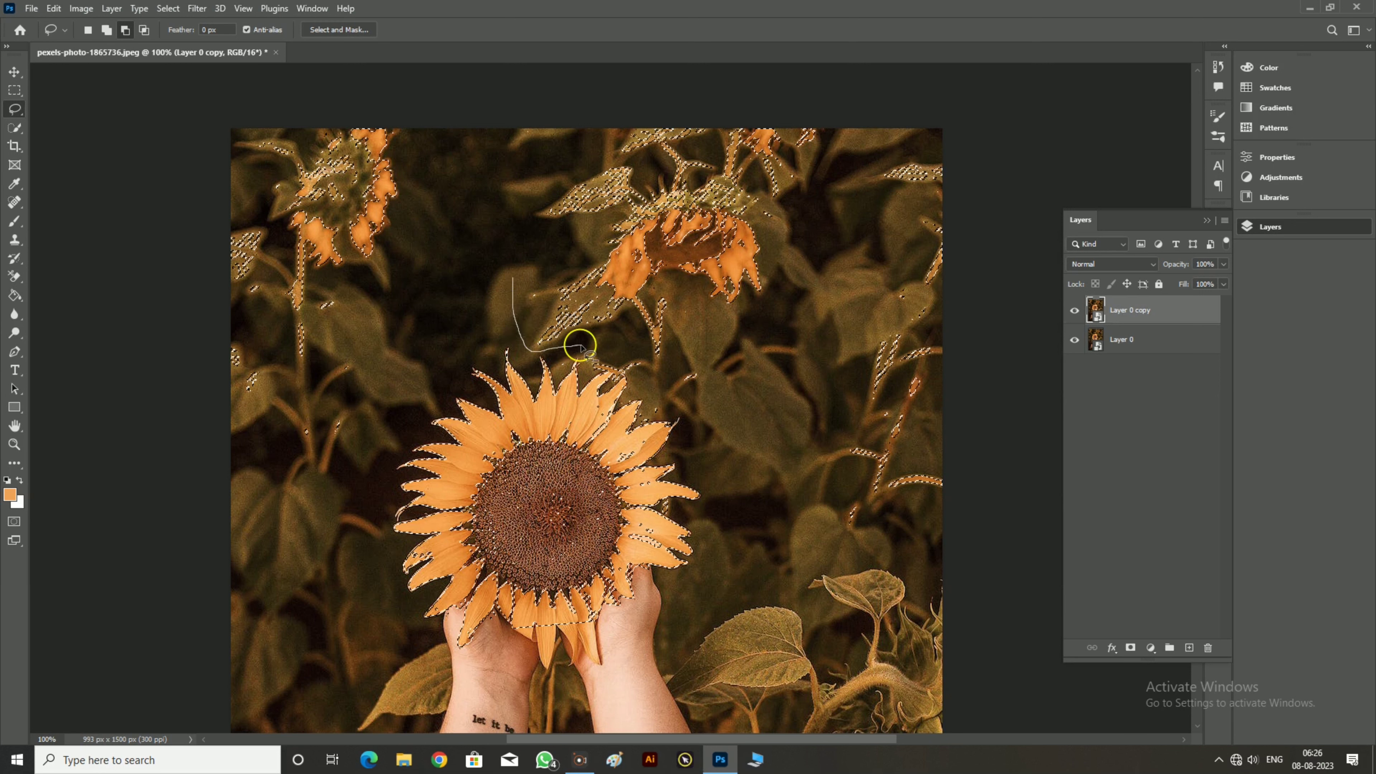
mouse_move(670, 416)
mouse_down()
mouse_move(714, 356)
mouse_move(689, 302)
mouse_up()
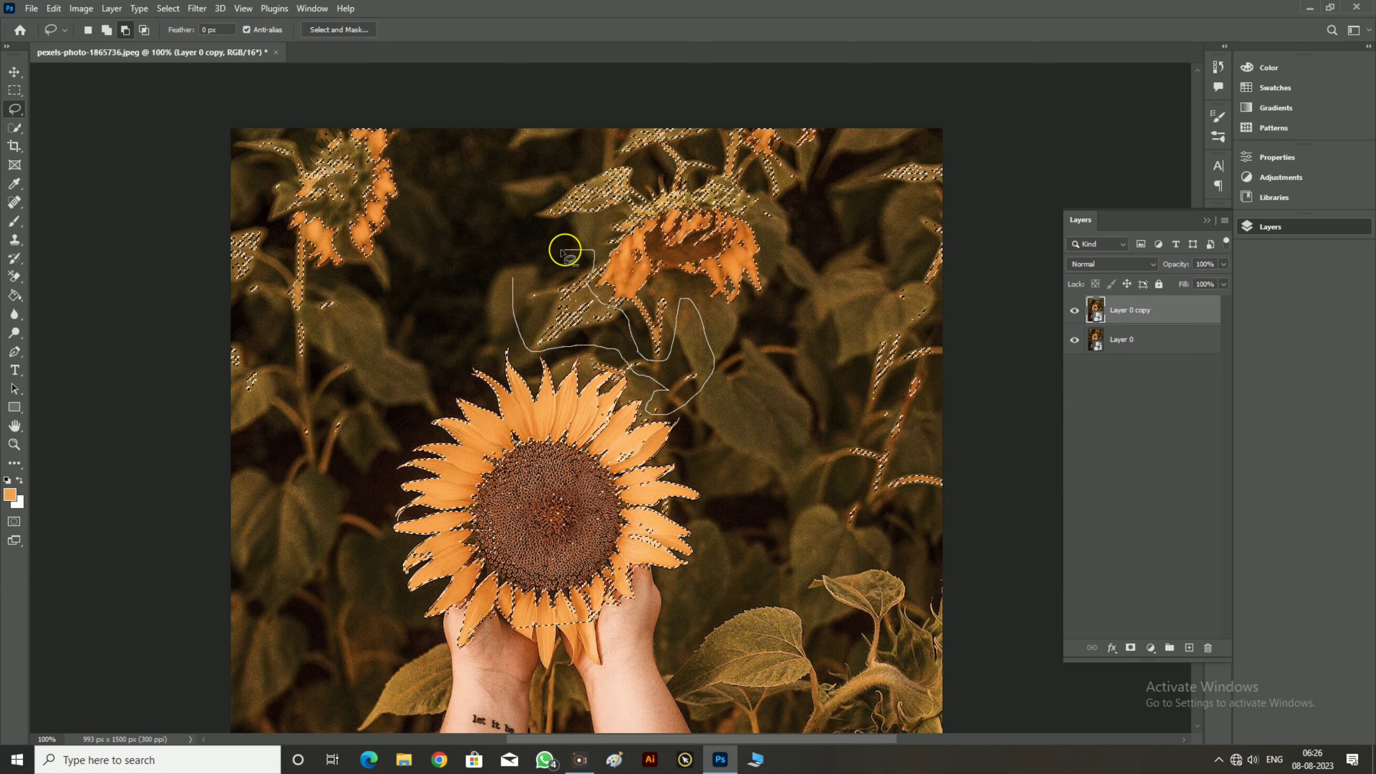
drag(565, 255, 515, 279)
Step: Subtract the leaves and stems along the photo's upper right edge from the selection
scroll(617, 342, up, 2)
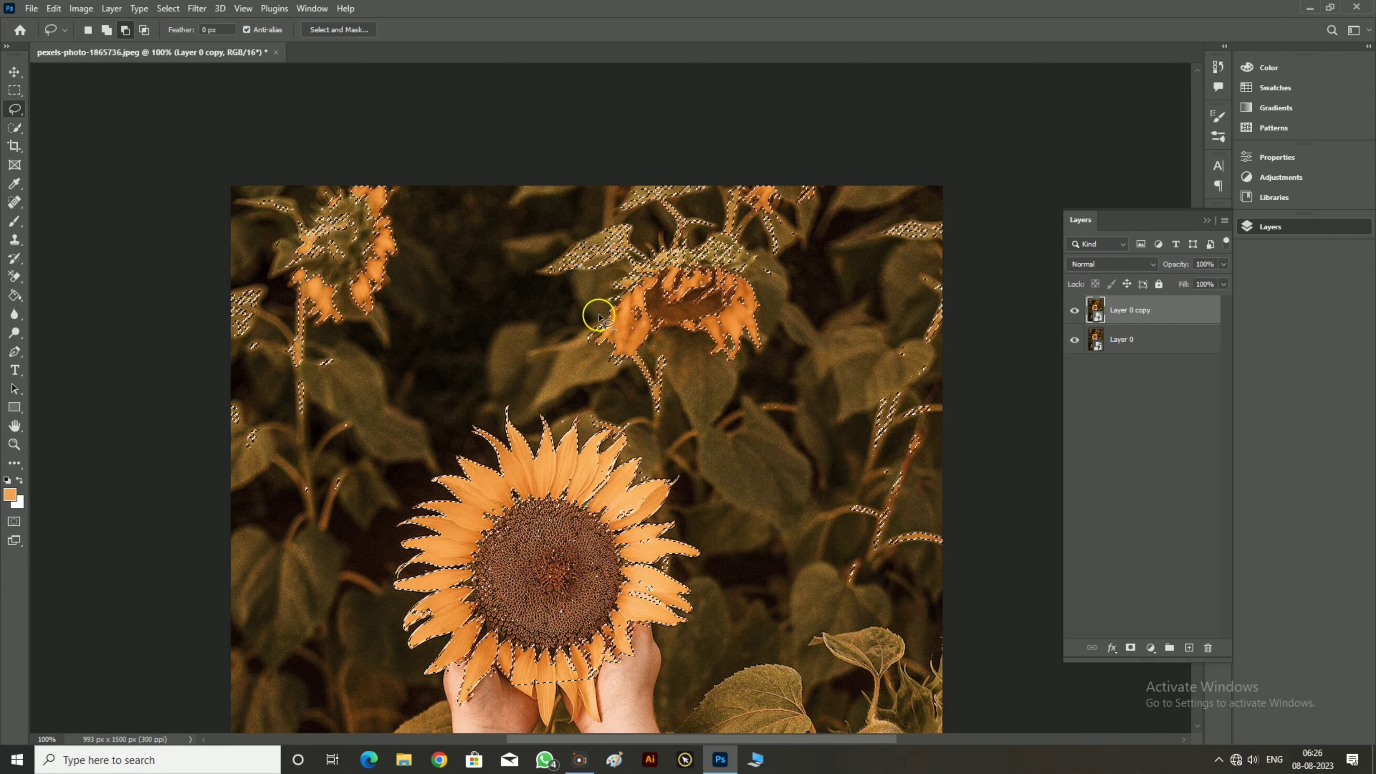
scroll(623, 282, up, 5)
mouse_move(872, 325)
mouse_down()
mouse_move(992, 577)
mouse_move(870, 318)
mouse_up()
scroll(823, 572, down, 3)
scroll(890, 403, up, 2)
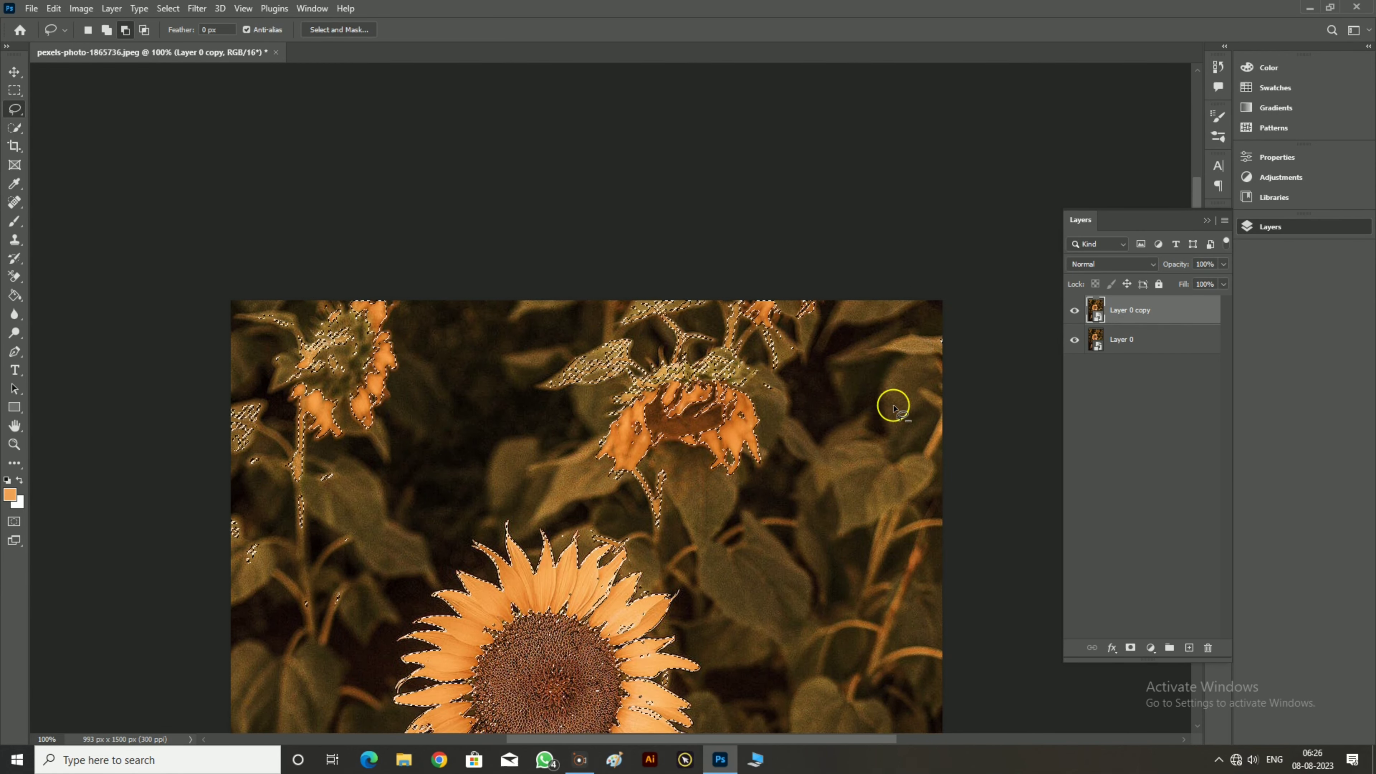
Step: Subtract the leaves and stems beside and above the drooping flower from the selection
mouse_move(744, 354)
mouse_down()
mouse_move(783, 337)
mouse_move(788, 387)
mouse_move(715, 376)
mouse_move(746, 356)
mouse_move(736, 339)
mouse_move(732, 357)
mouse_move(757, 351)
mouse_move(745, 332)
mouse_move(784, 326)
mouse_up()
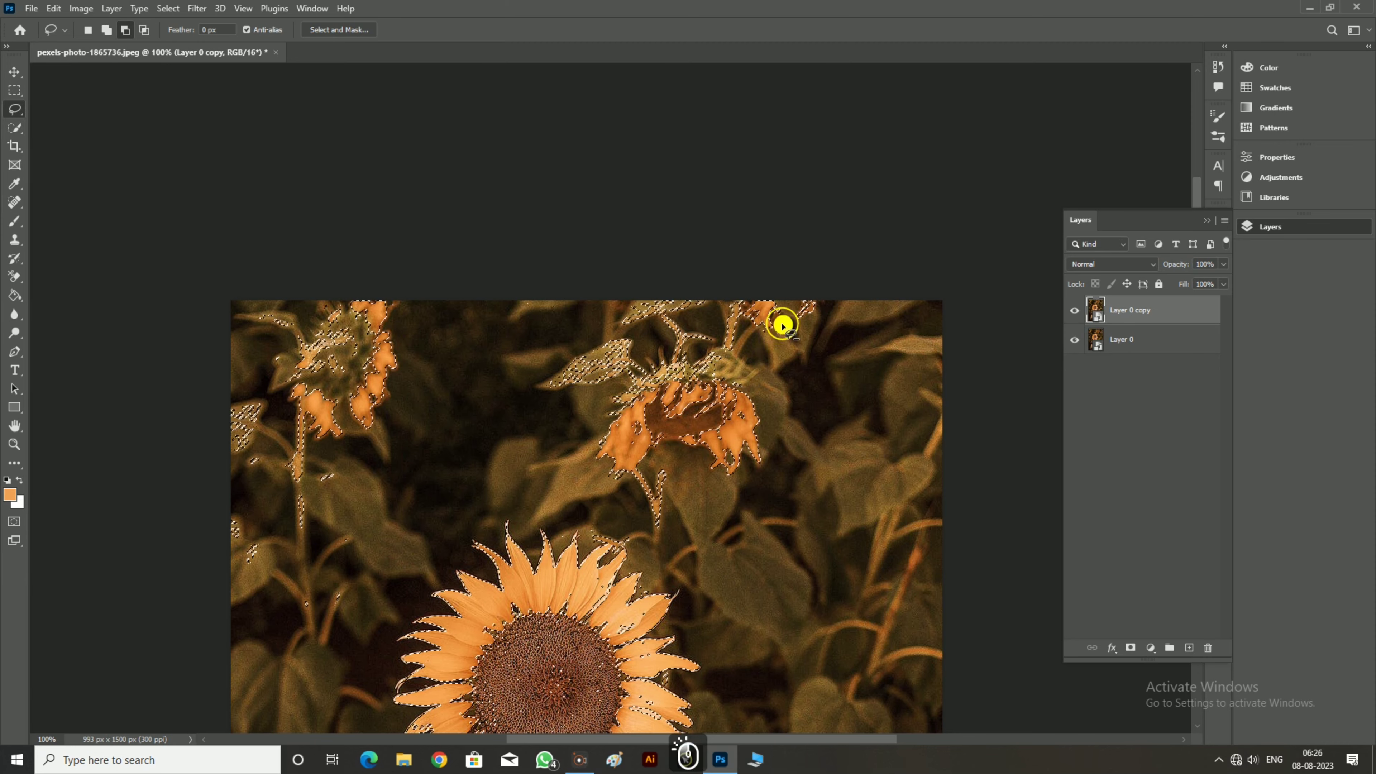
mouse_move(645, 354)
mouse_down()
mouse_move(628, 382)
mouse_move(515, 394)
mouse_move(555, 318)
mouse_move(718, 300)
mouse_move(696, 335)
mouse_move(665, 337)
mouse_move(583, 400)
mouse_up()
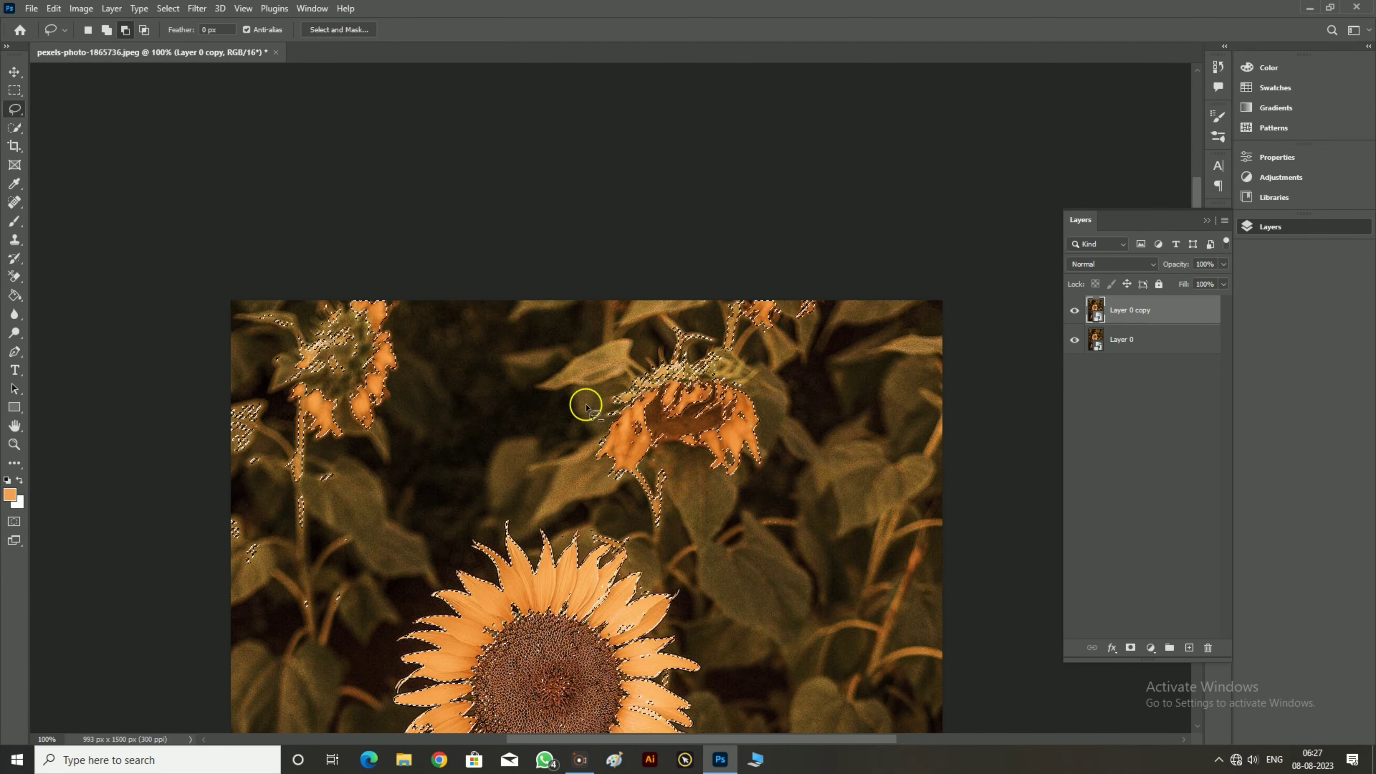
mouse_move(692, 353)
mouse_down()
mouse_move(720, 371)
mouse_move(689, 353)
mouse_up()
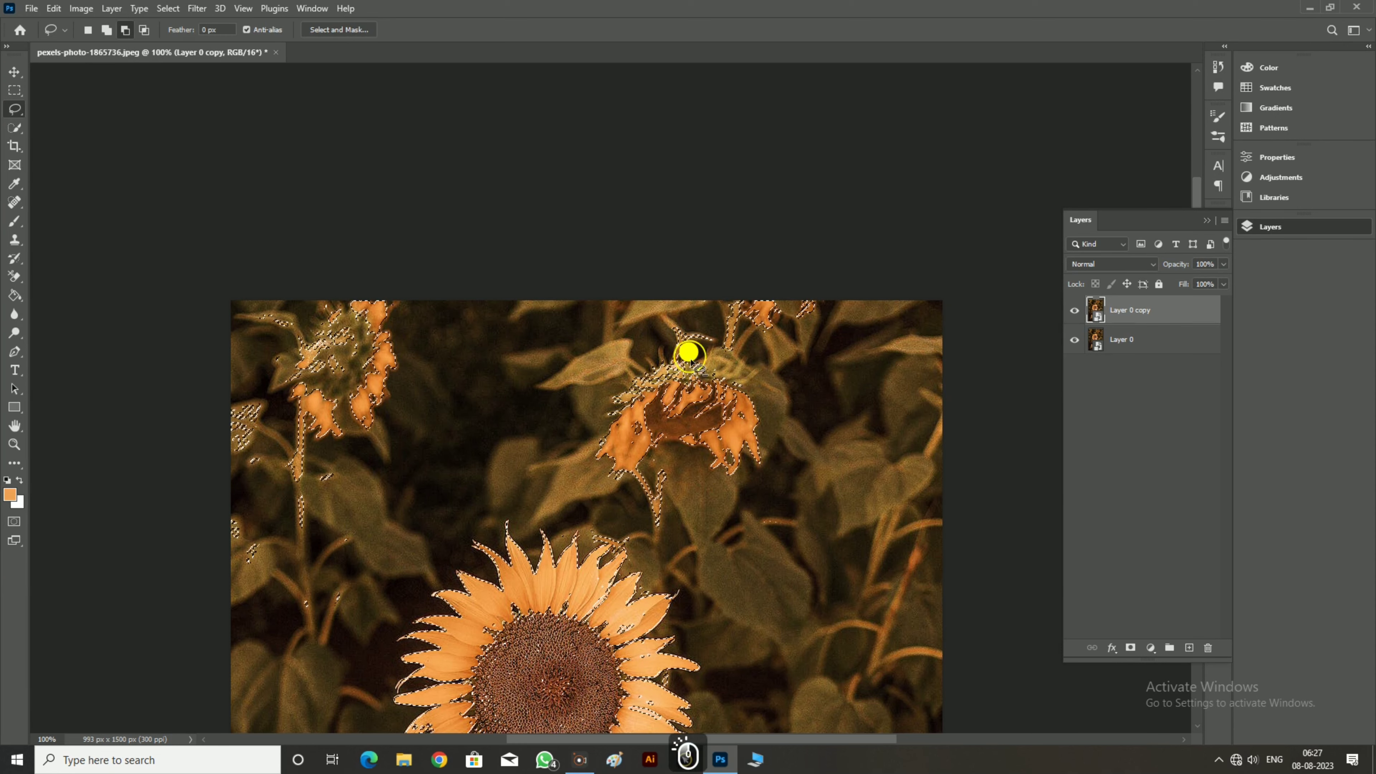
Step: Subtract the leaves and lower stem beneath the upper left flower from the selection
click(307, 492)
mouse_move(292, 521)
mouse_down()
mouse_move(248, 582)
mouse_move(208, 477)
mouse_move(255, 376)
mouse_move(291, 512)
mouse_up()
mouse_move(405, 513)
mouse_down()
mouse_move(391, 556)
mouse_move(402, 523)
mouse_up()
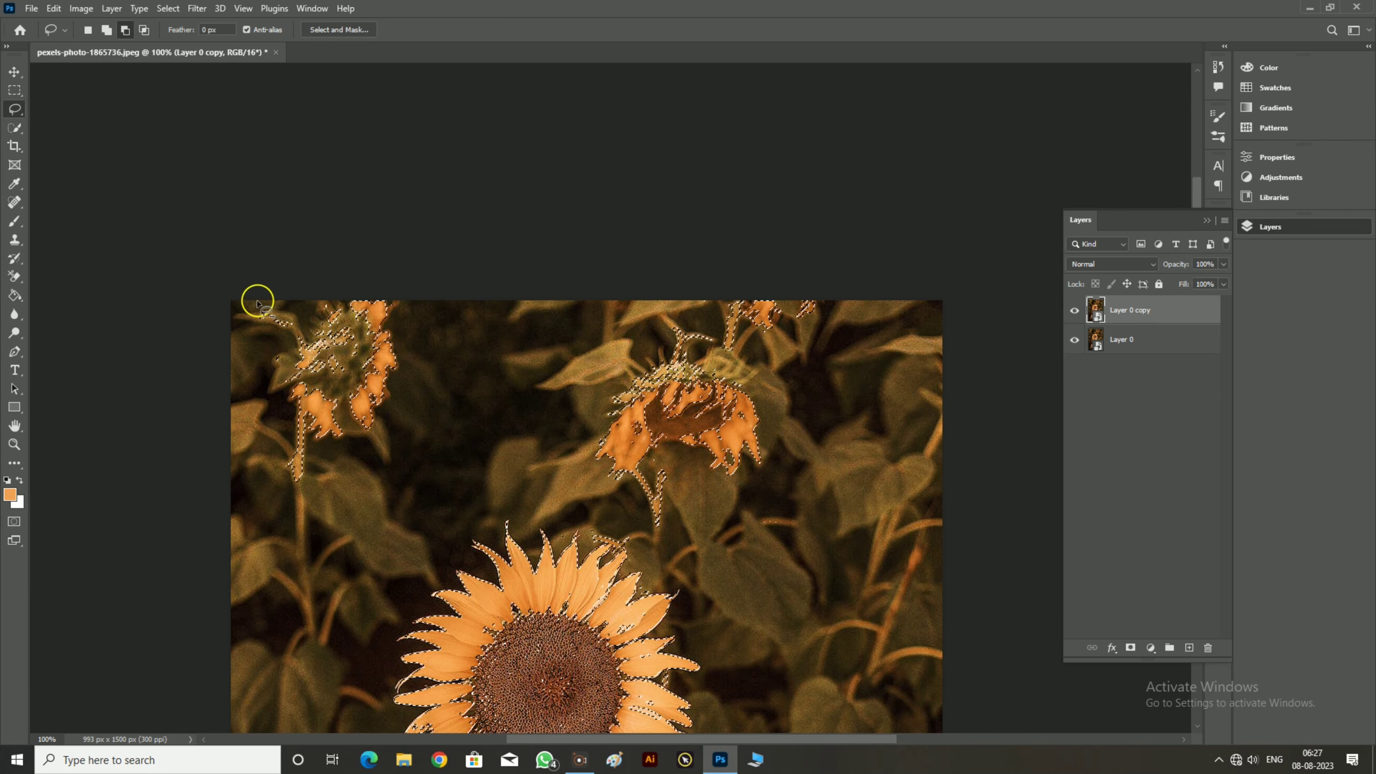
Step: Subtract the stray stem and leaf areas above the upper left flower from the selection
mouse_move(257, 301)
mouse_down()
mouse_move(300, 328)
mouse_move(267, 305)
mouse_up()
click(329, 304)
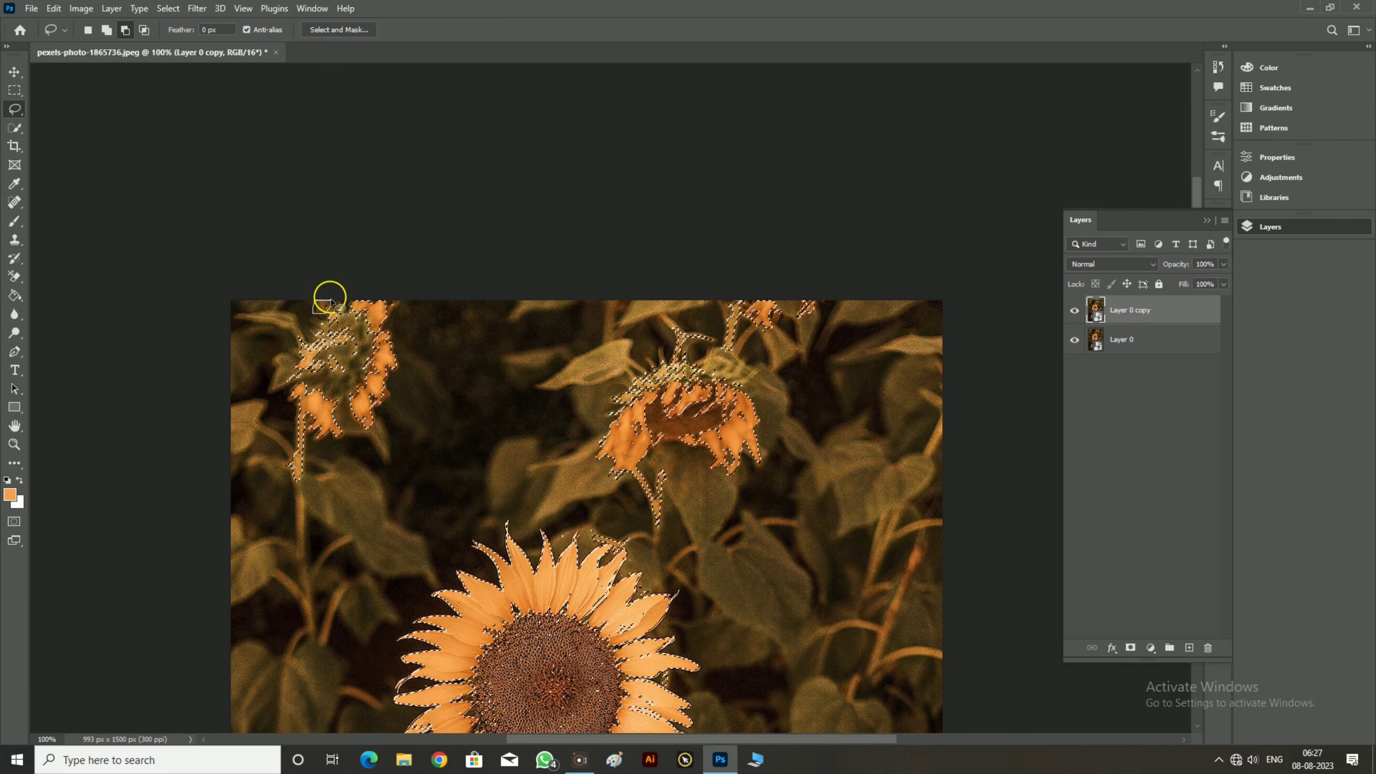
Step: With the Quick Selection tool, add the unselected tips of the held sunflower's lower middle petals to the selection
scroll(384, 520, down, 2)
scroll(651, 553, down, 10)
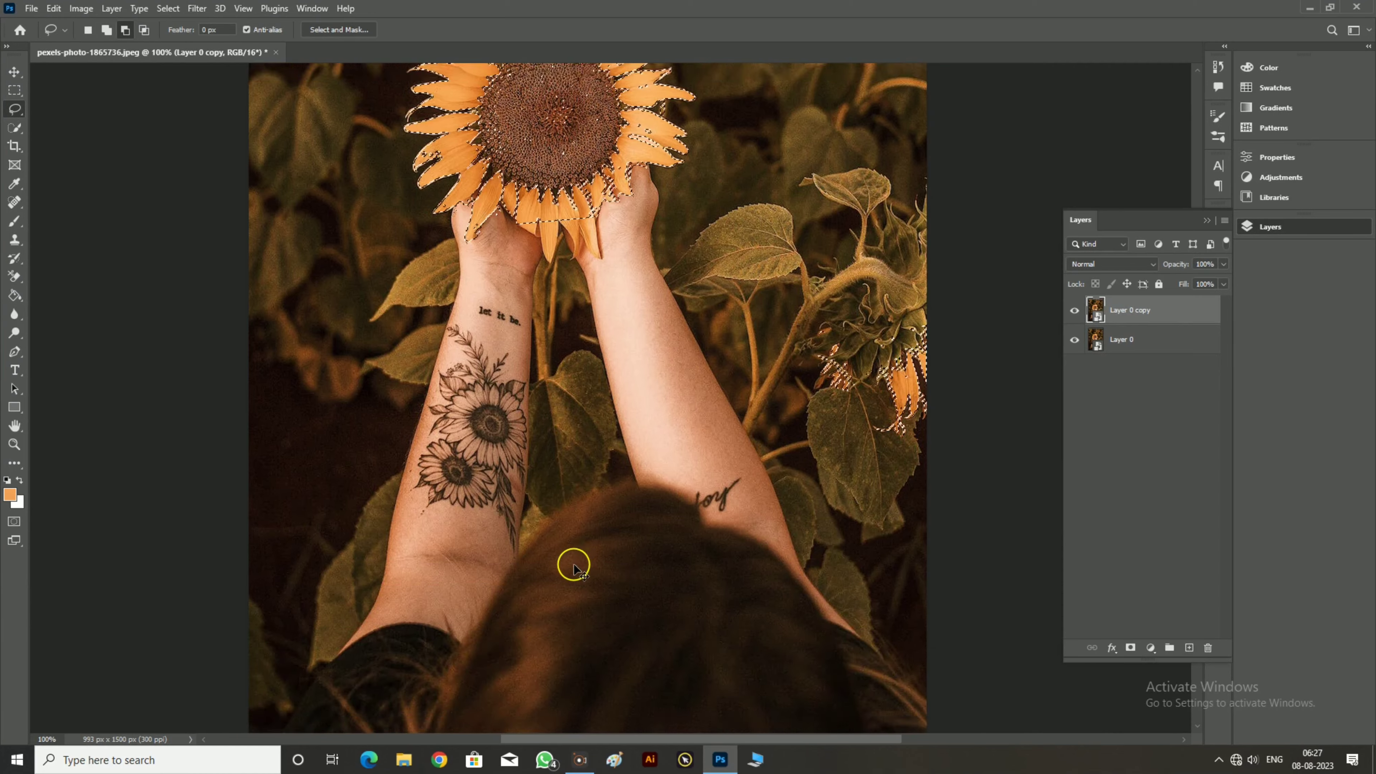
key(ctrl+minus)
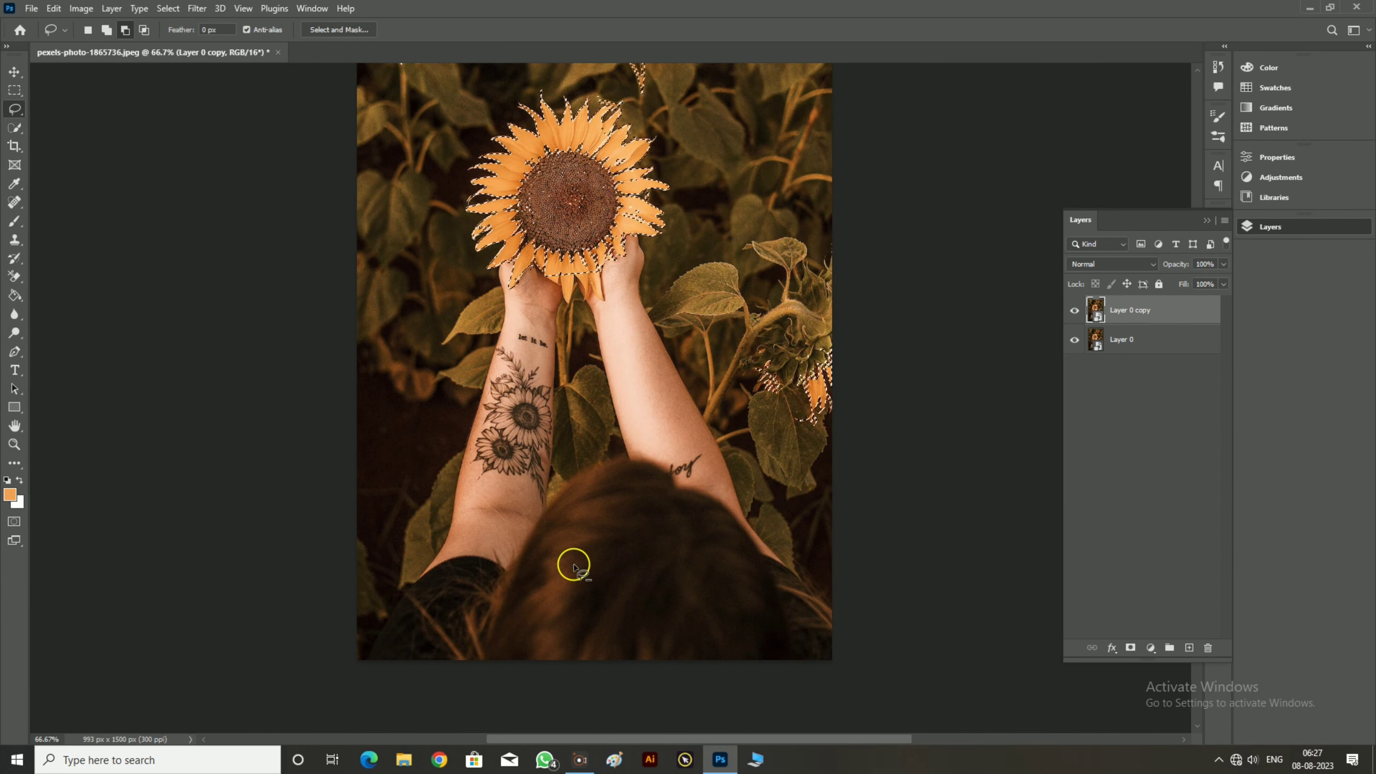
scroll(574, 567, up, 3)
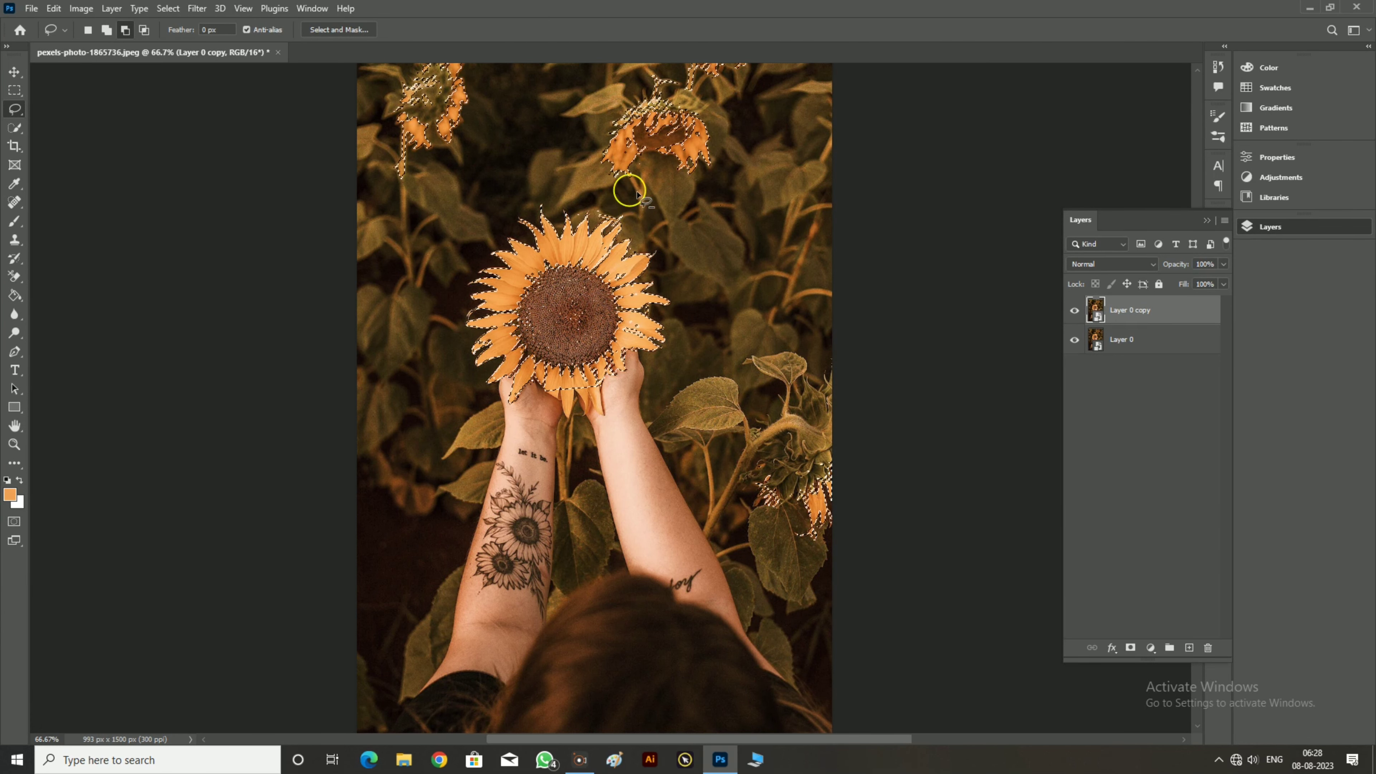
click(15, 127)
click(91, 137)
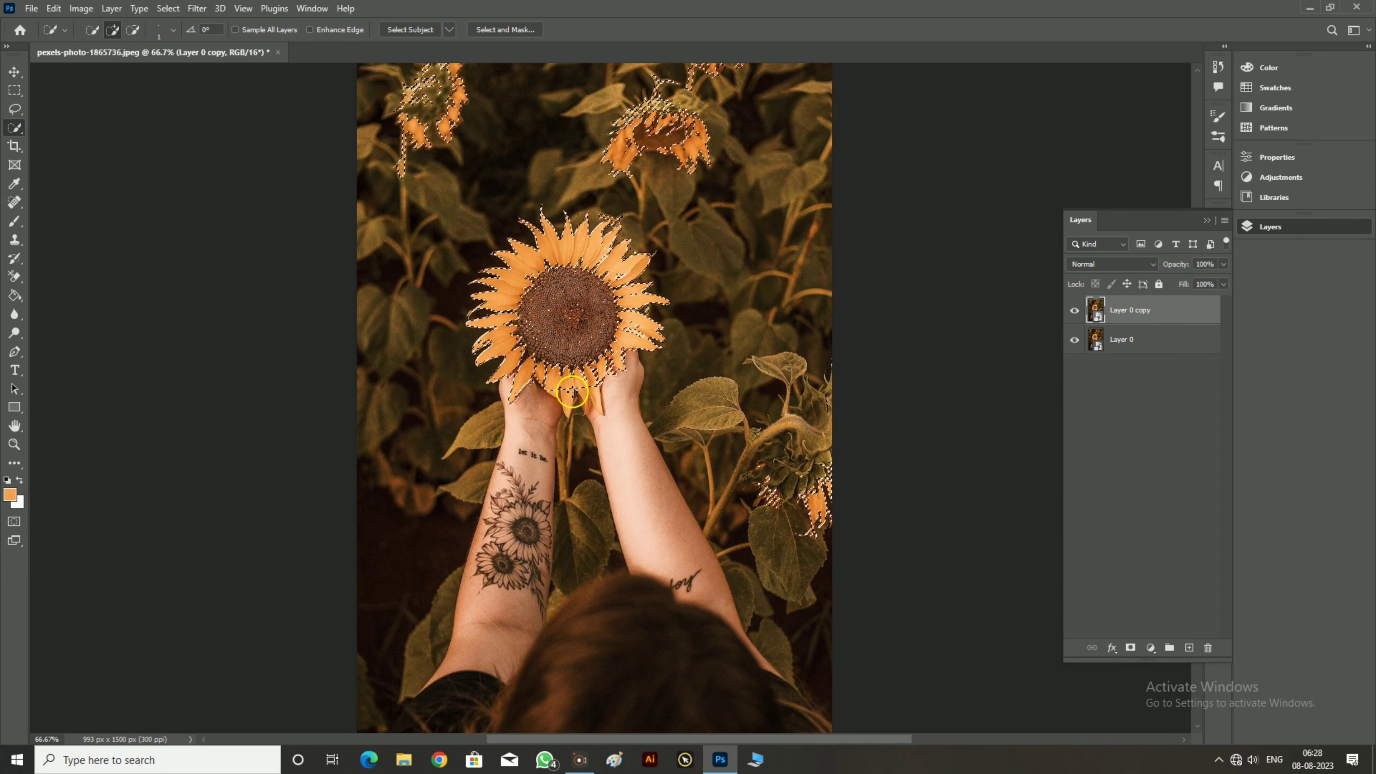
key(ctrl+plus)
key(ctrl+plus)
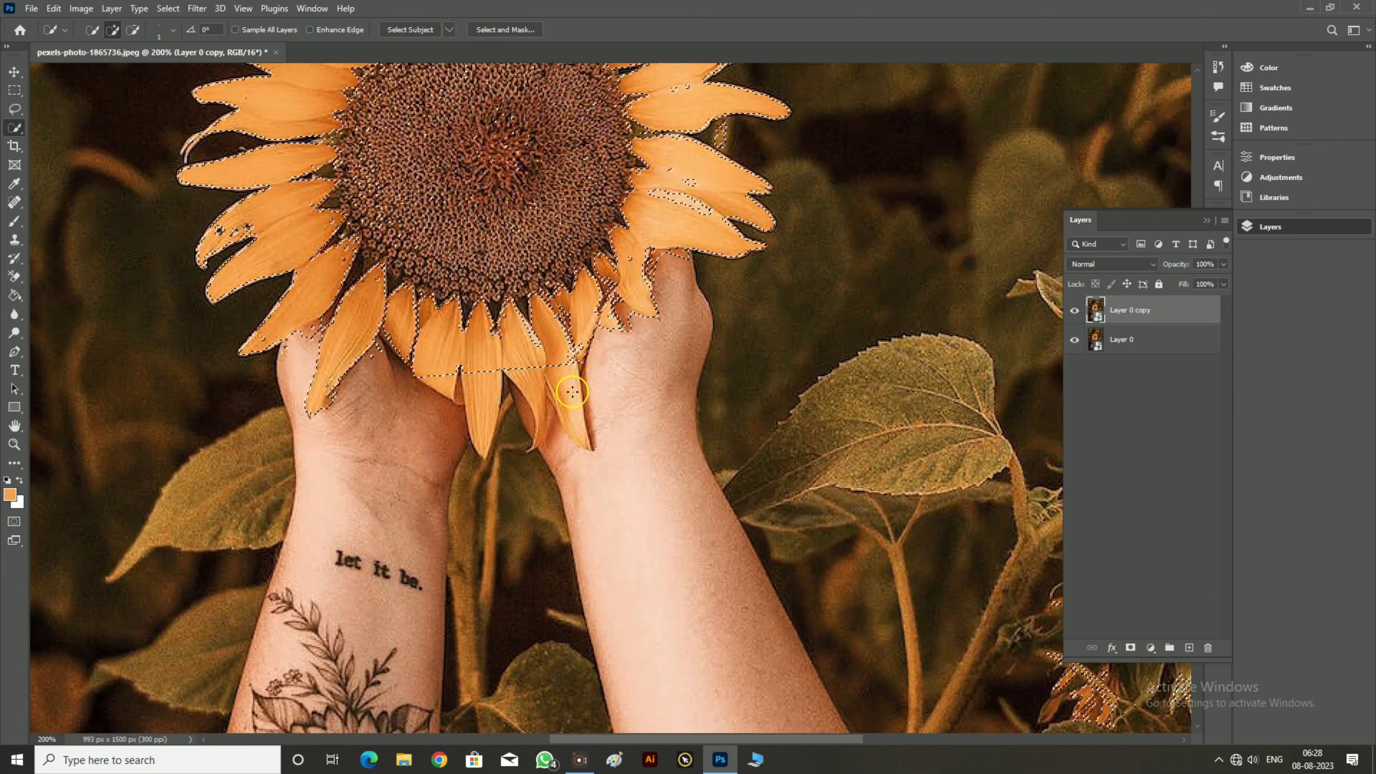
click(447, 382)
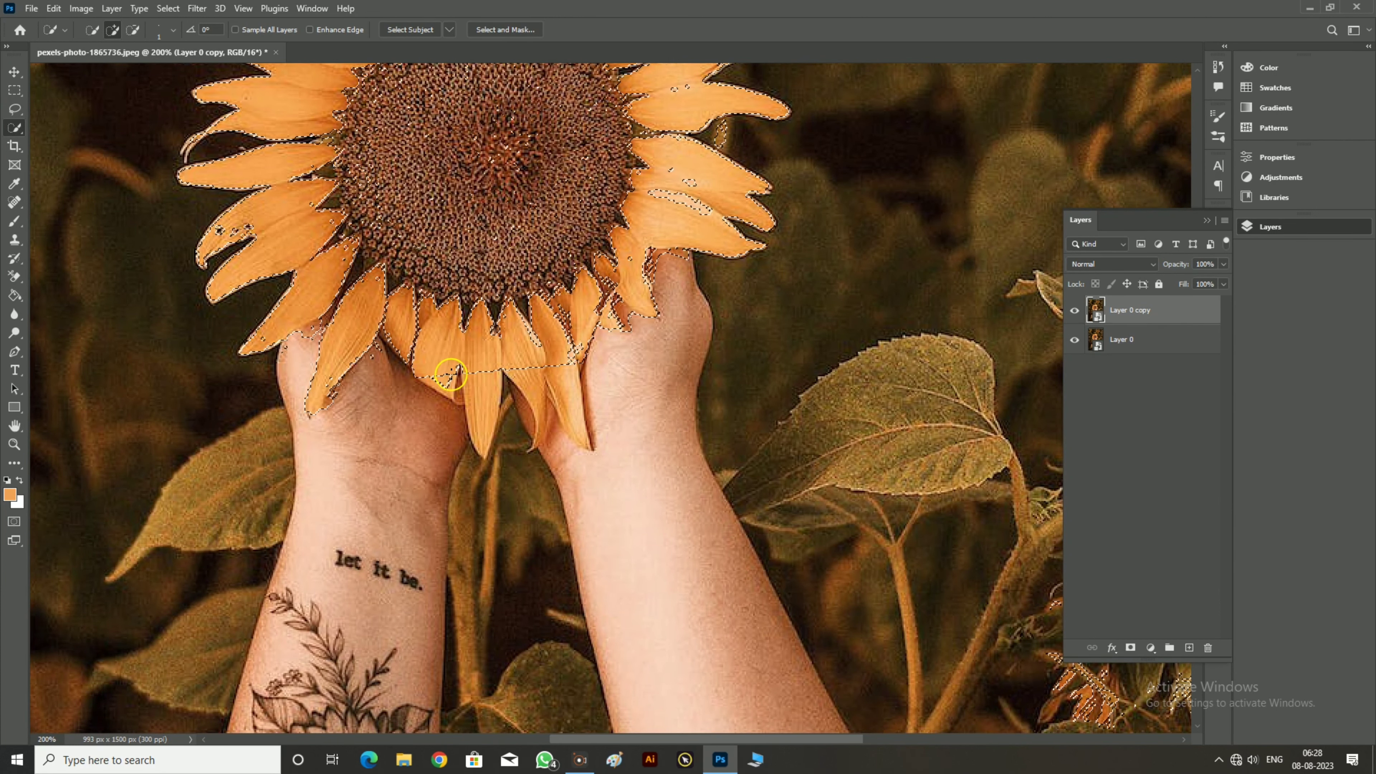
drag(475, 365, 479, 440)
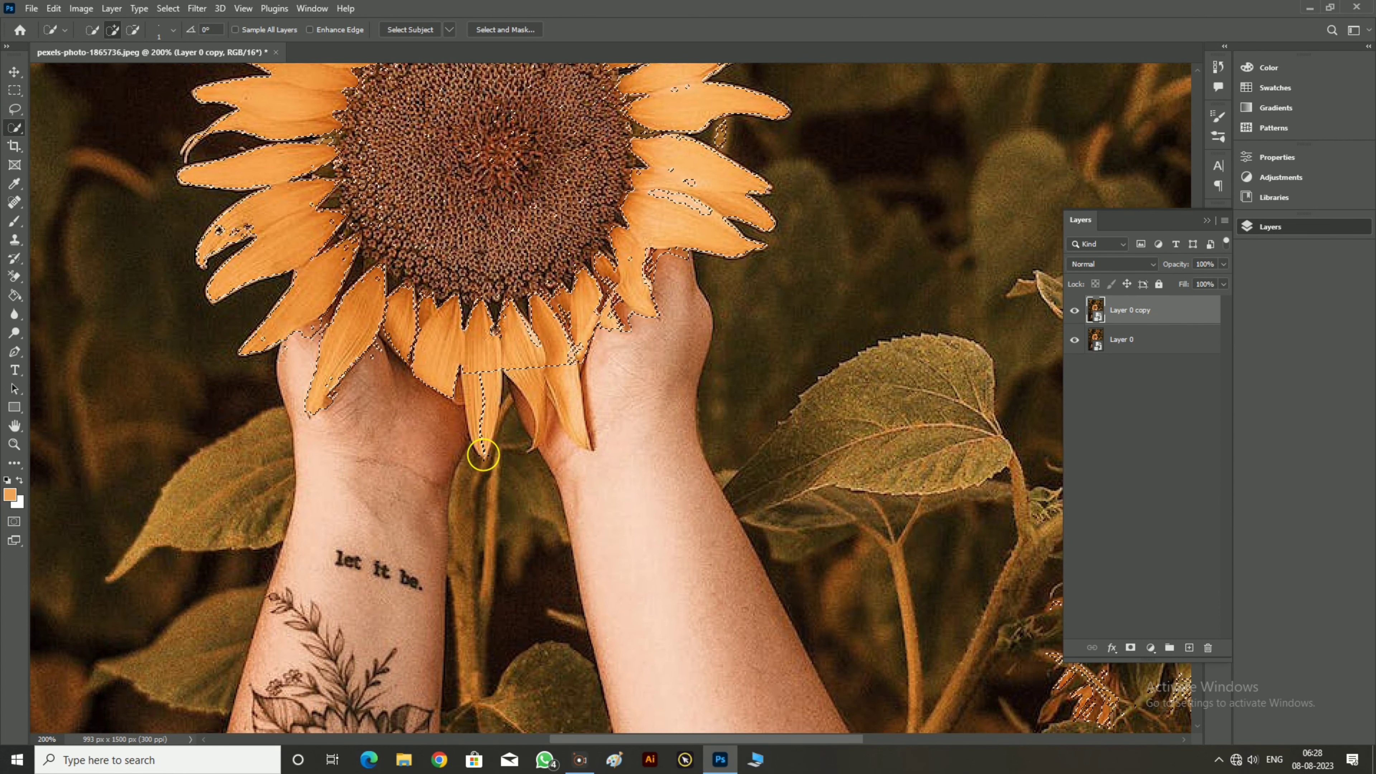
drag(470, 364, 482, 431)
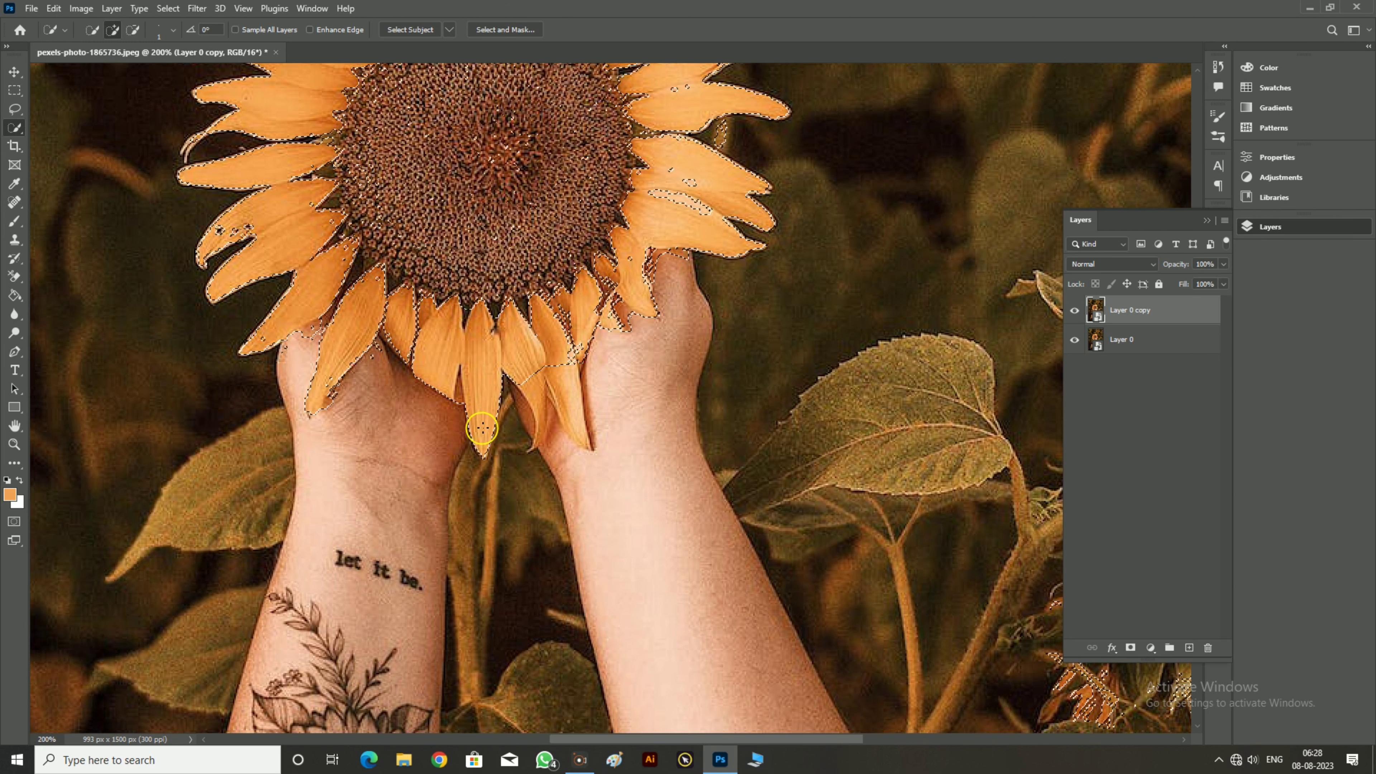
Step: Add the remaining lower petal tips beside the right hand's fingers to the selection
drag(528, 367, 535, 371)
mouse_move(536, 437)
mouse_down()
mouse_move(529, 385)
mouse_move(543, 430)
mouse_up()
mouse_move(564, 373)
mouse_down()
mouse_move(577, 434)
mouse_move(590, 339)
mouse_up()
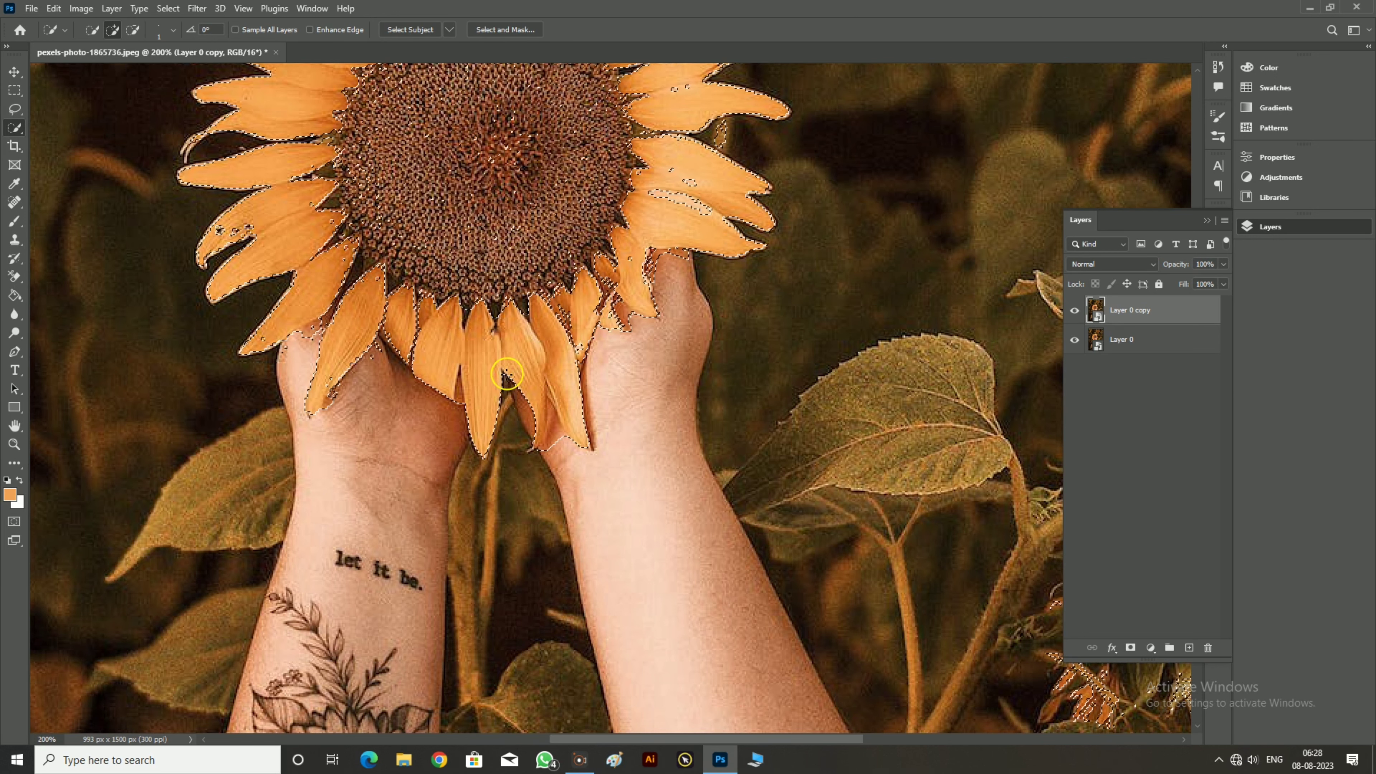
Step: With the Lasso tool, subtract the stray background patches beside the held sunflower's right and upper right petals from the selection
scroll(452, 401, up, 3)
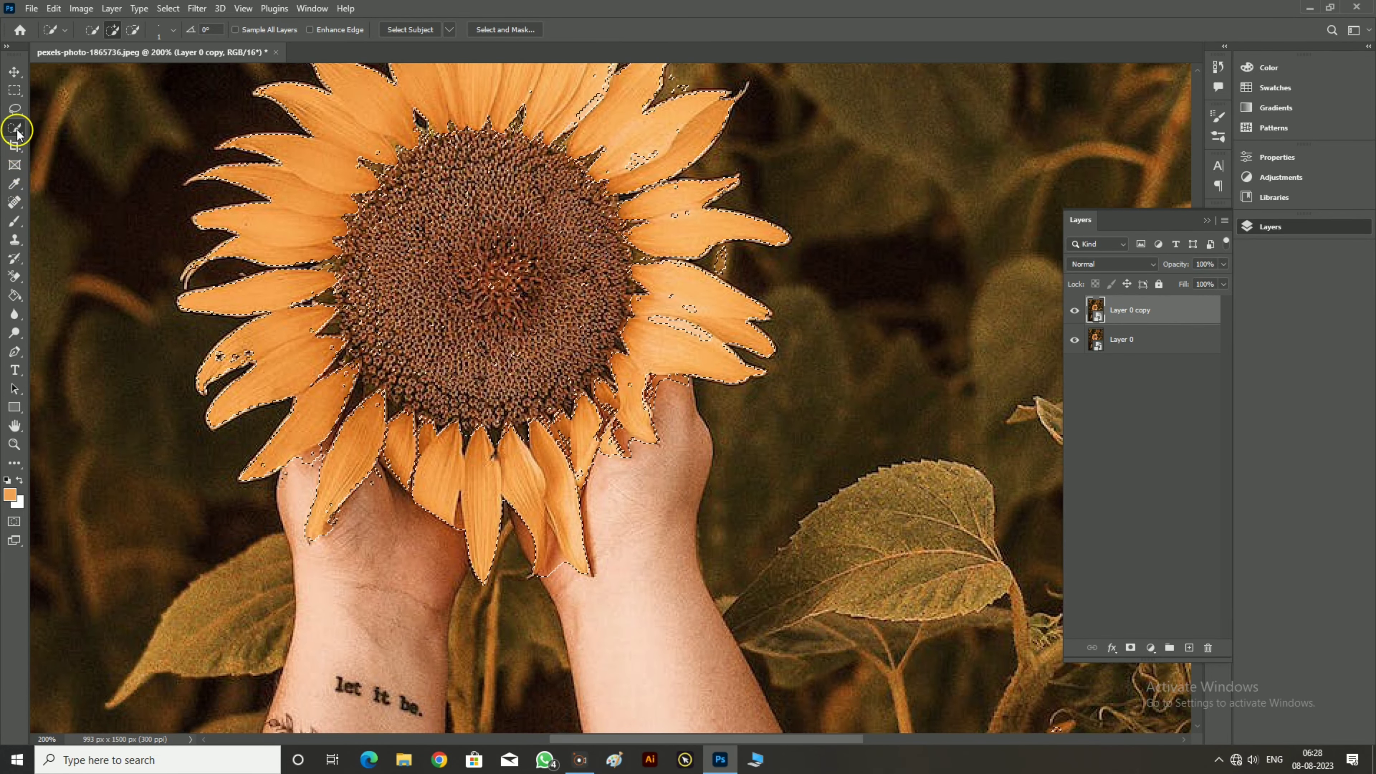
drag(14, 108, 73, 112)
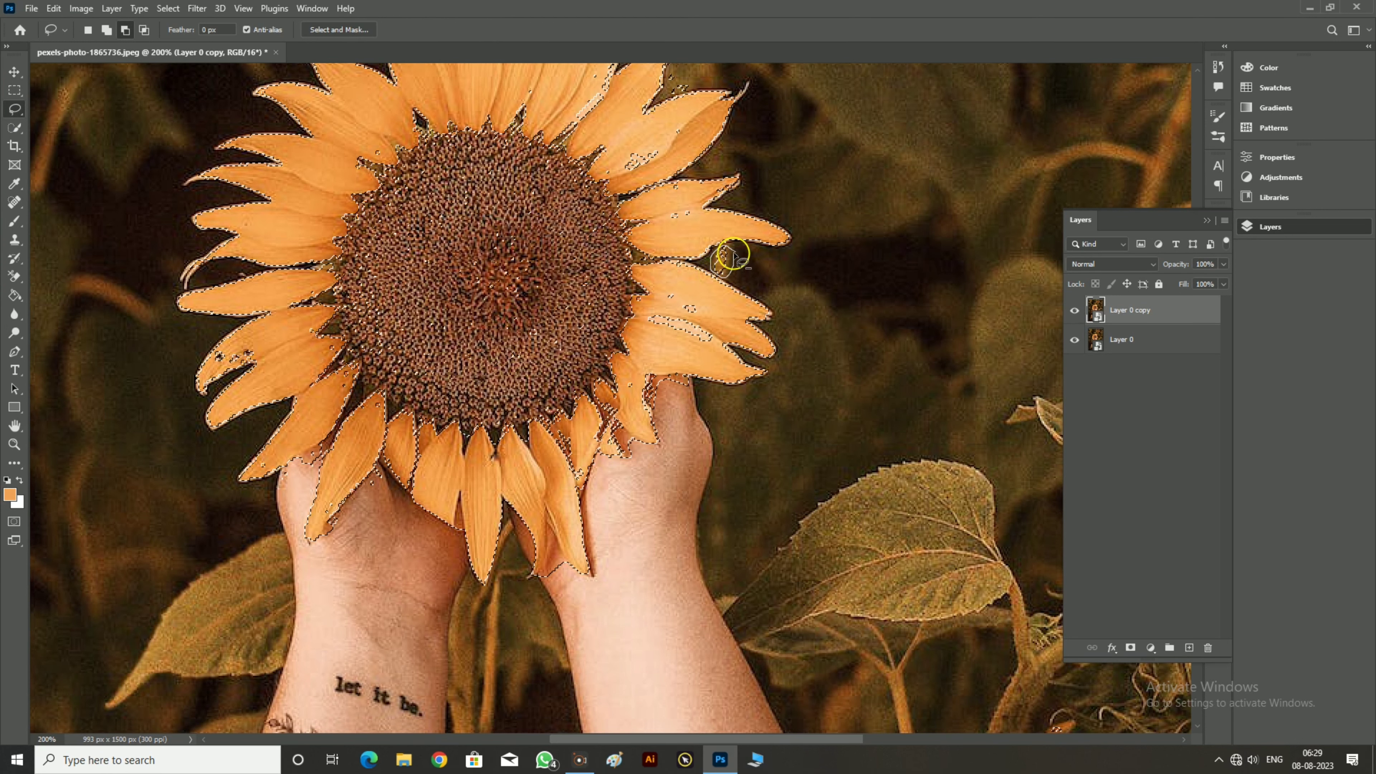
scroll(695, 141, up, 2)
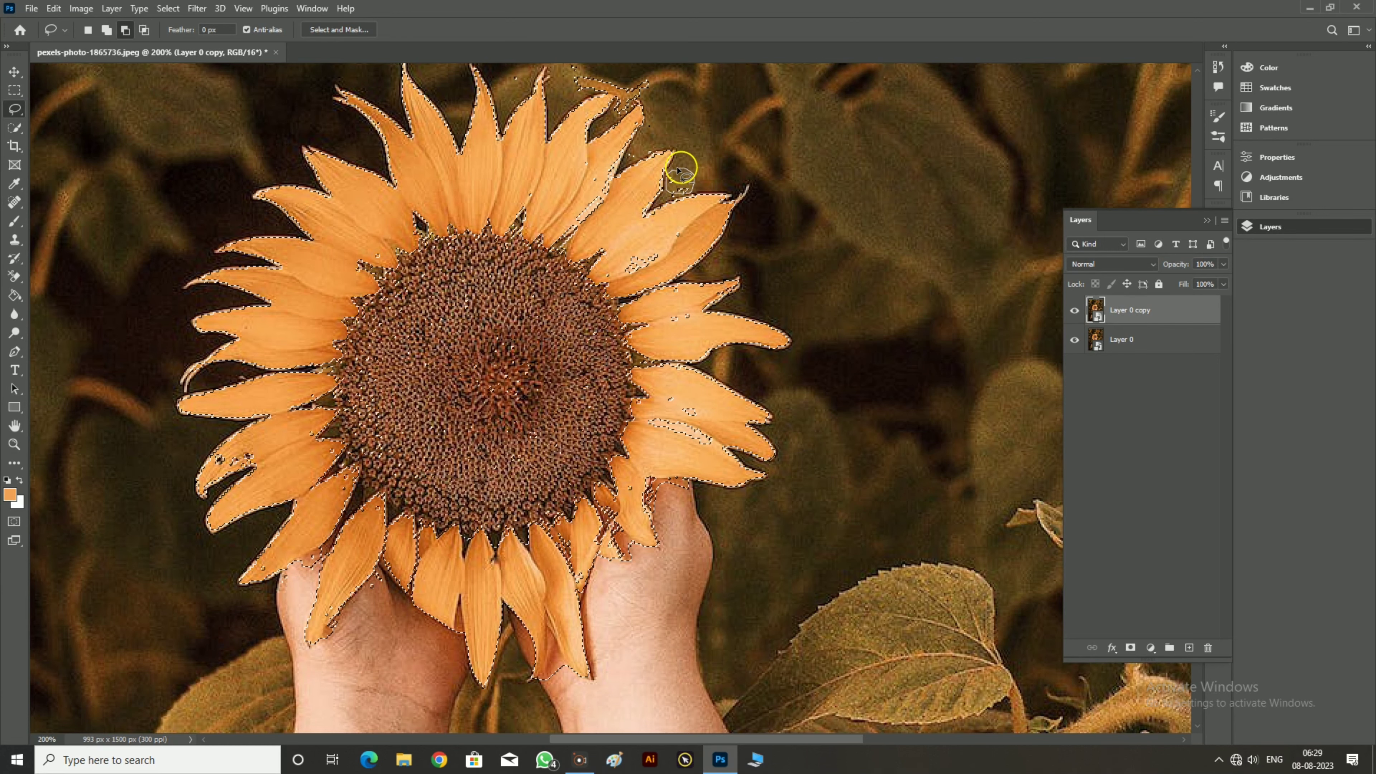
scroll(640, 149, up, 1)
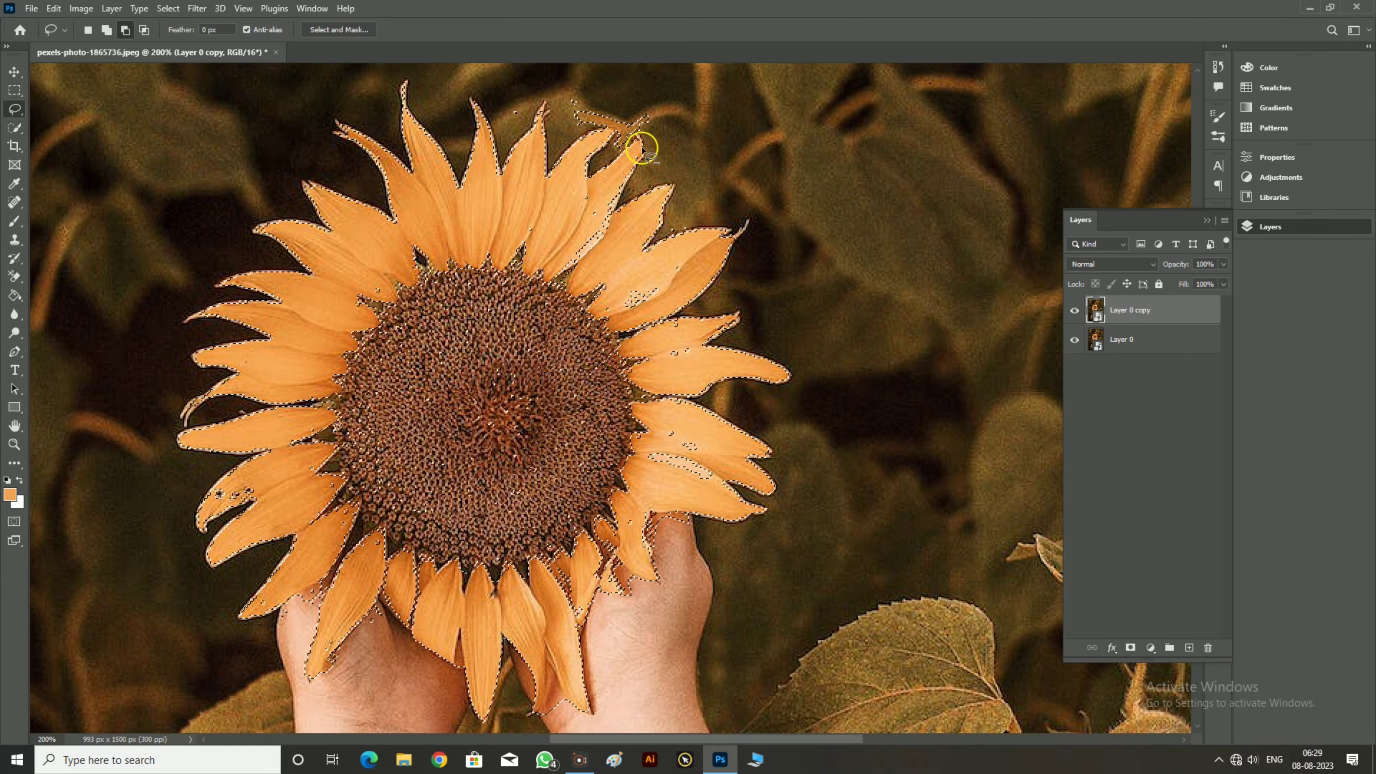
mouse_move(581, 103)
mouse_down()
mouse_move(506, 104)
mouse_move(520, 116)
mouse_move(578, 103)
mouse_up()
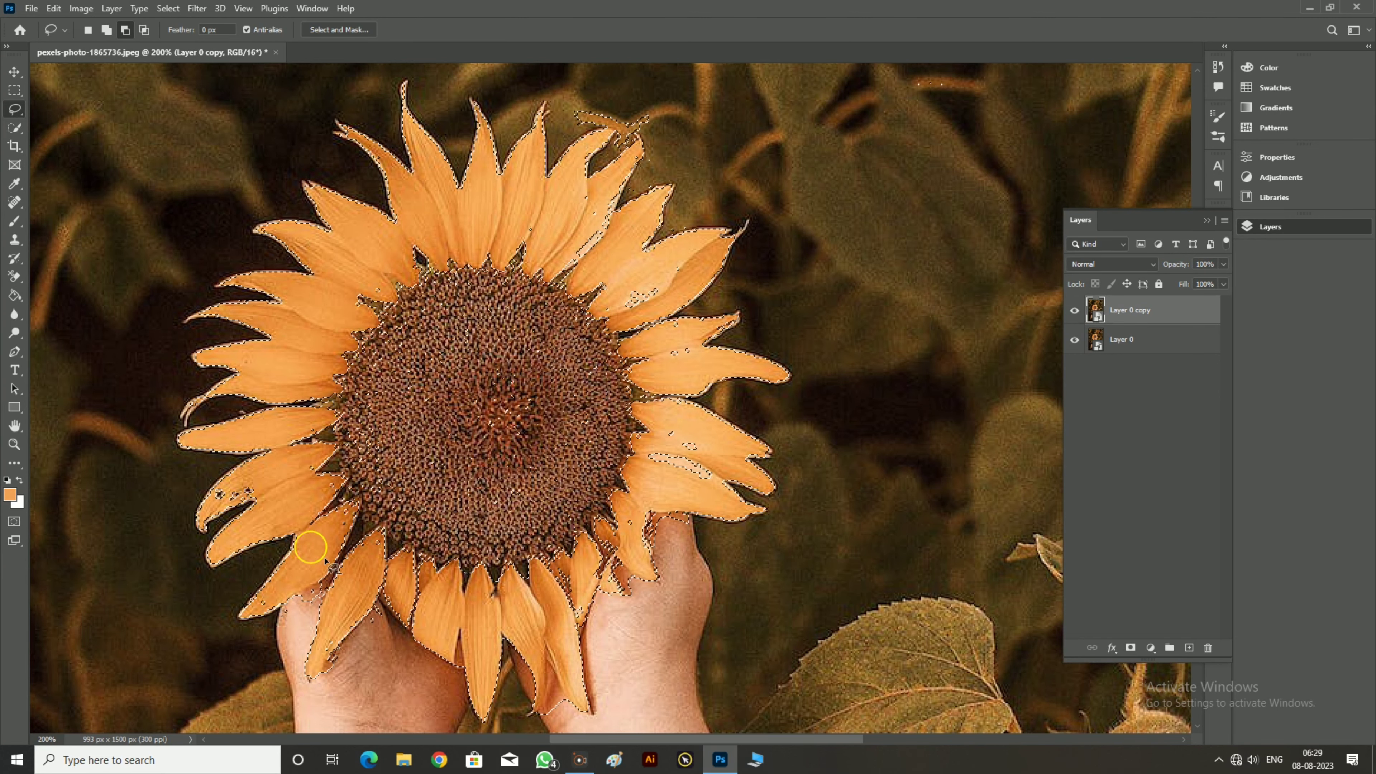
Step: Copy the selected orange petals from the duplicated photo layer onto a new layer
scroll(620, 657, down, 3)
scroll(619, 656, up, 2)
key(ctrl+minus)
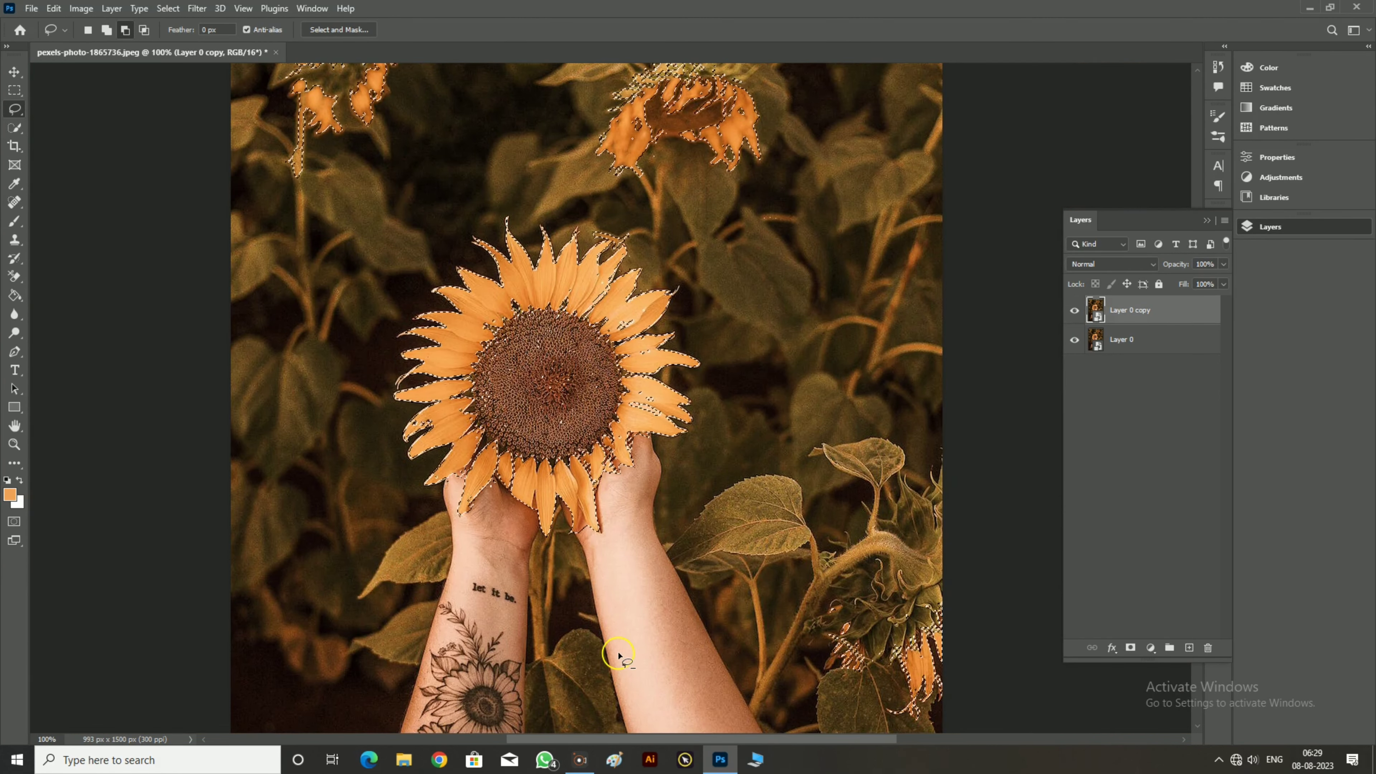
key(ctrl+minus)
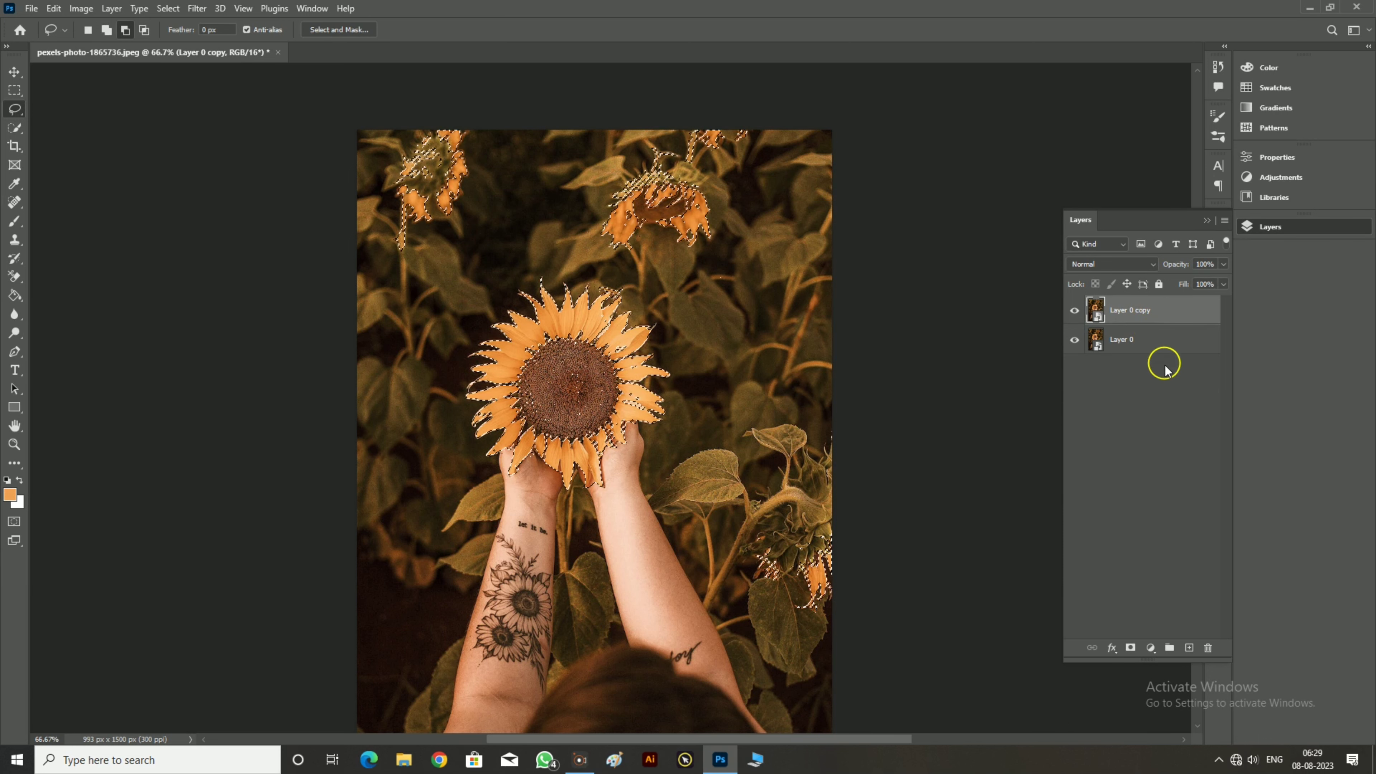
key(ctrl+j)
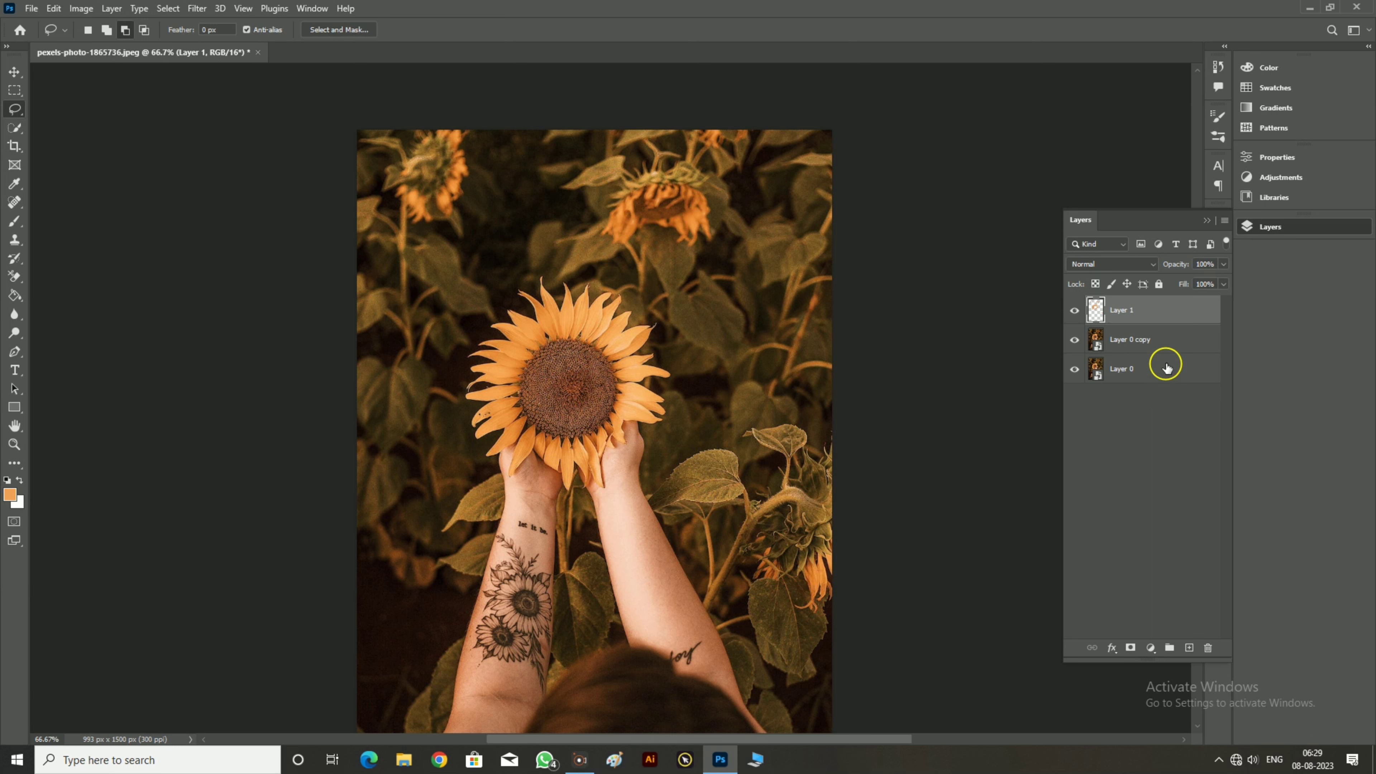
Step: Put the petal layer in a new group and name the group Glow
key(ctrl+g)
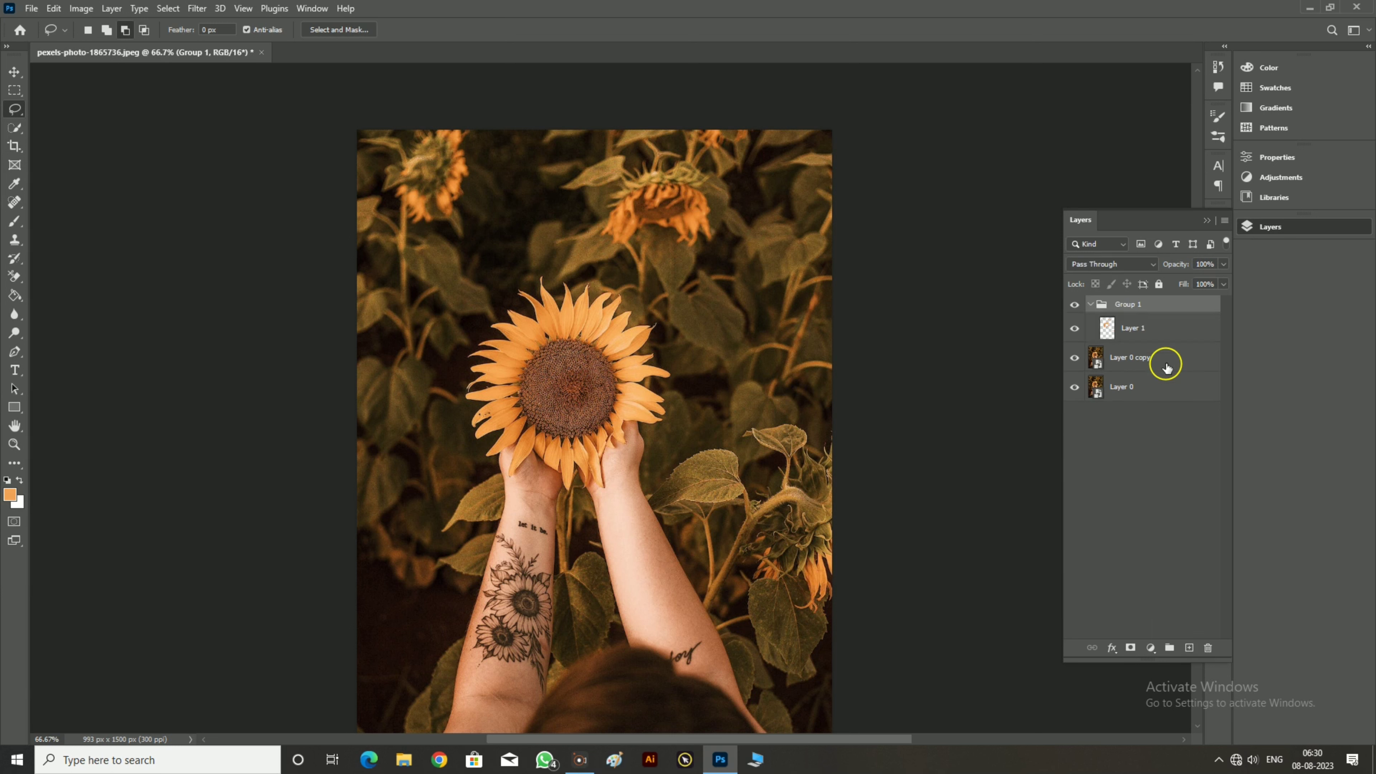
double_click(1136, 307)
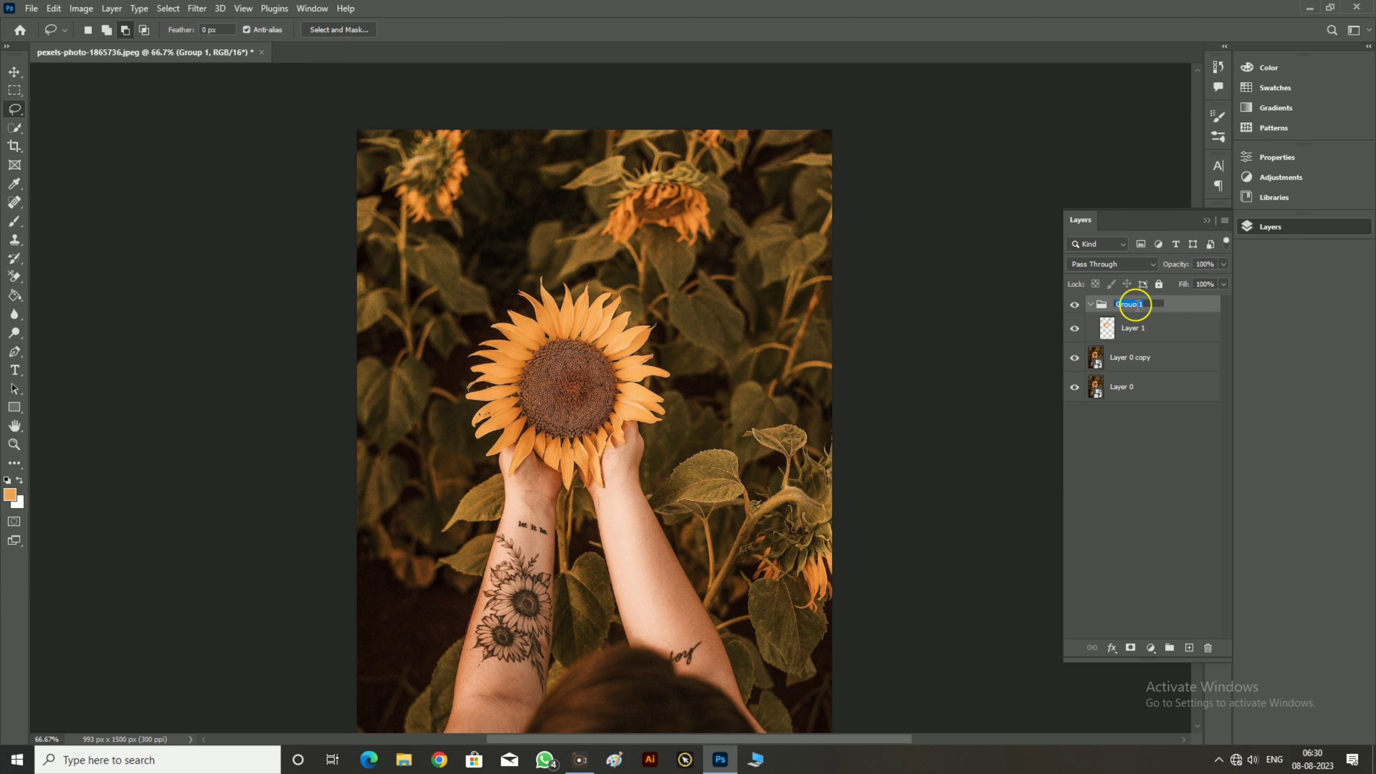
key(Return)
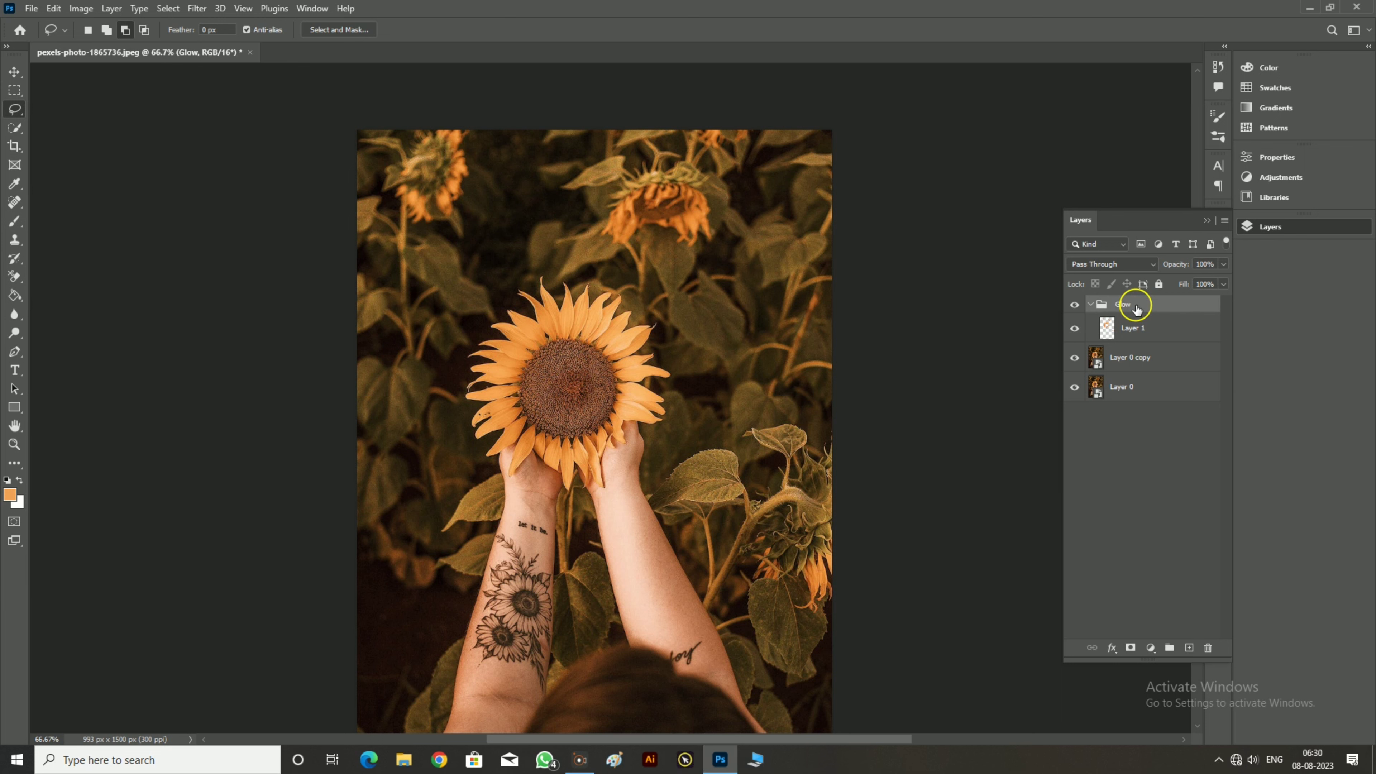
Step: Convert the petal layer to a smart object and set its blend mode to Linear Dodge (Add)
click(1164, 329)
right_click(1166, 335)
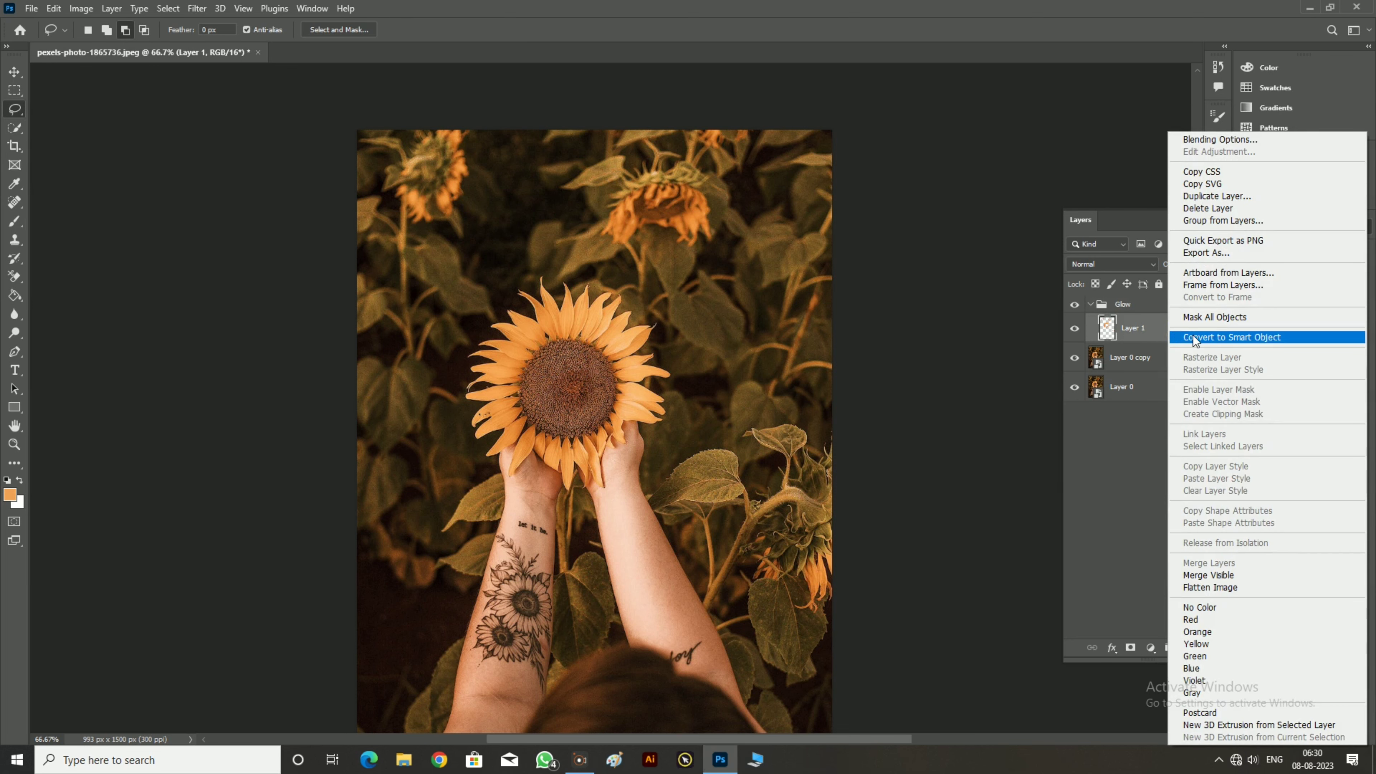
click(1193, 336)
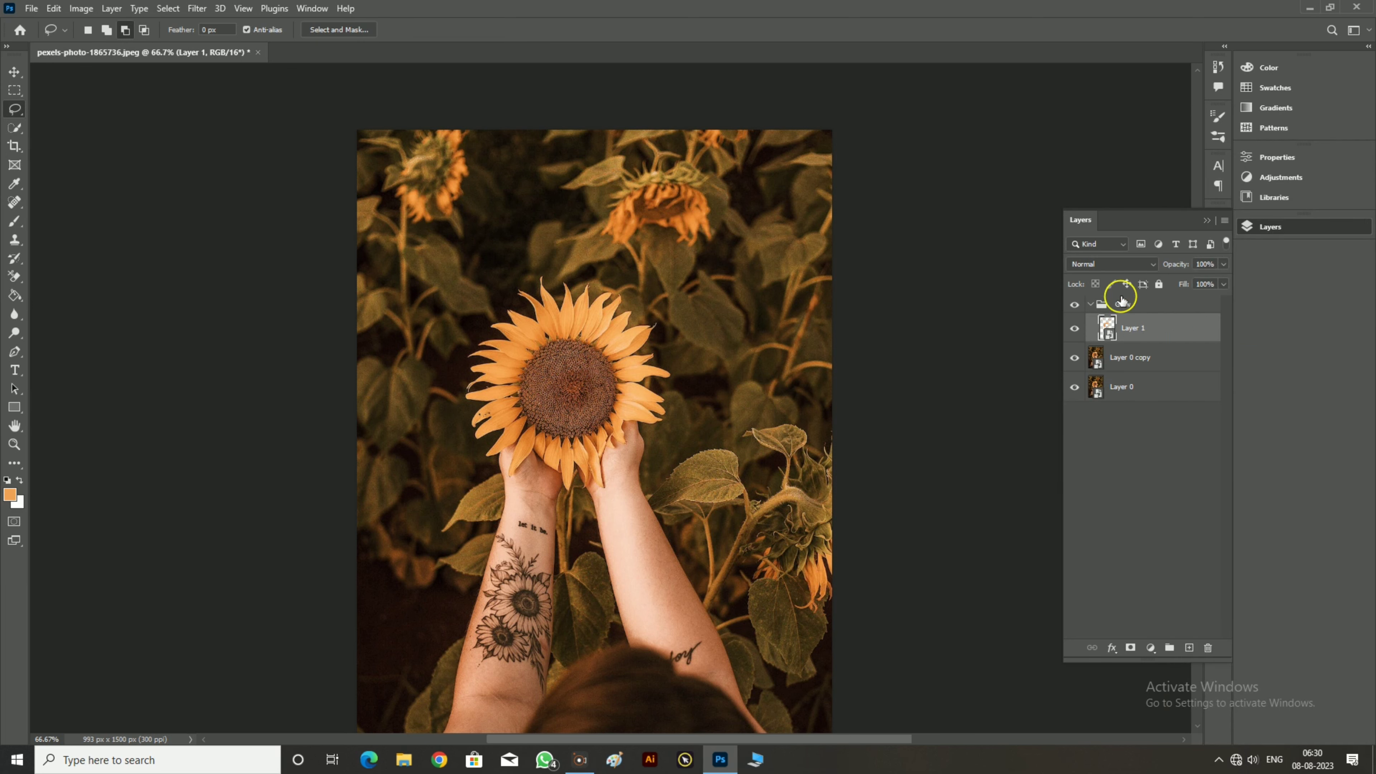
click(1125, 264)
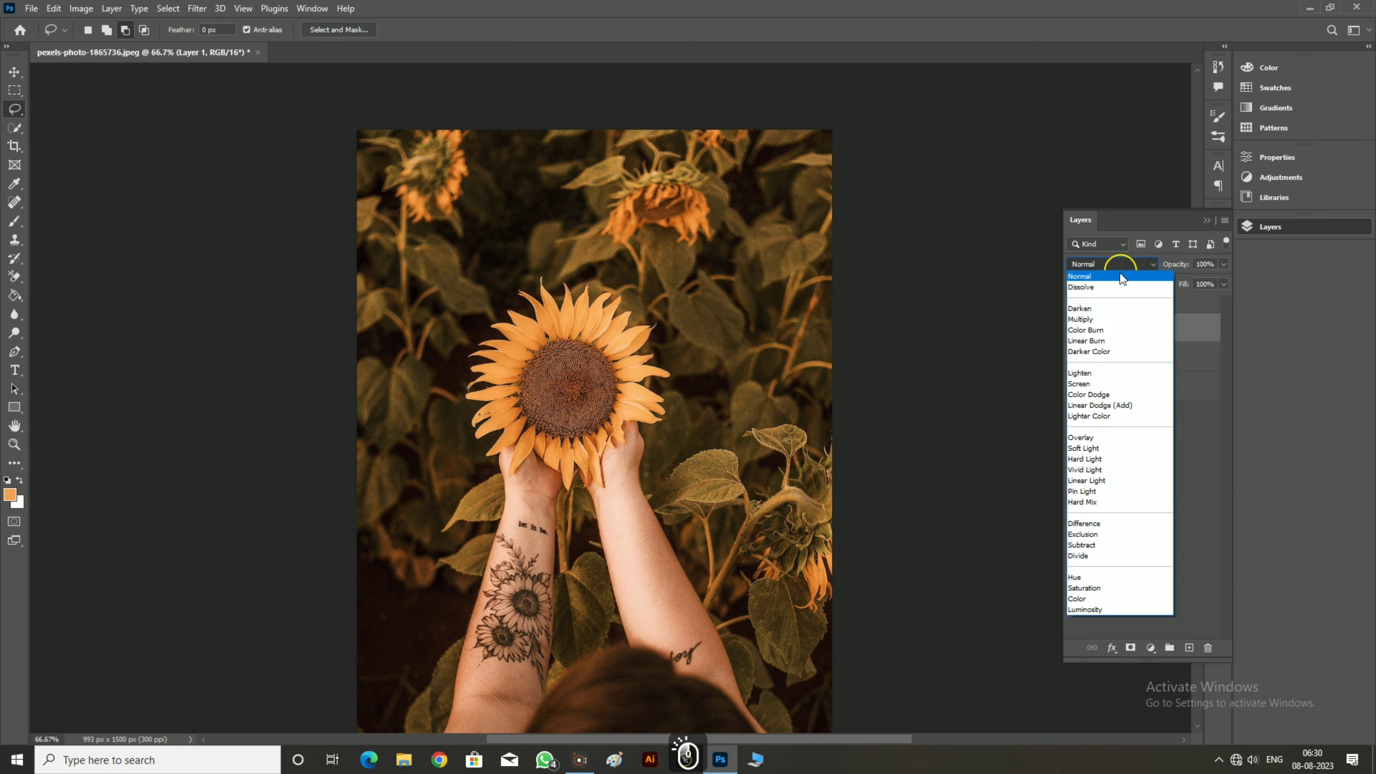
click(1090, 406)
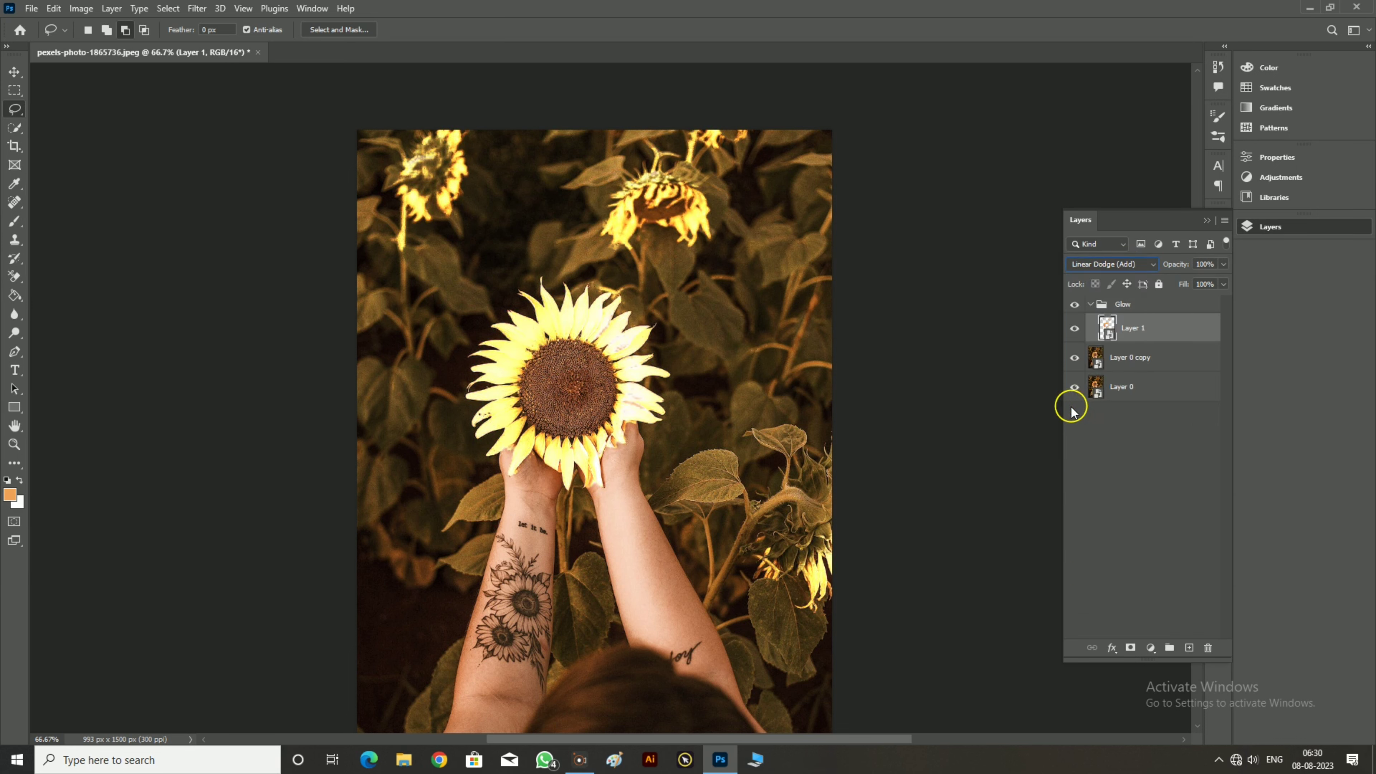
Step: Apply a Gaussian Blur with a 10-pixel radius to the petal layer
click(207, 8)
mouse_move(211, 192)
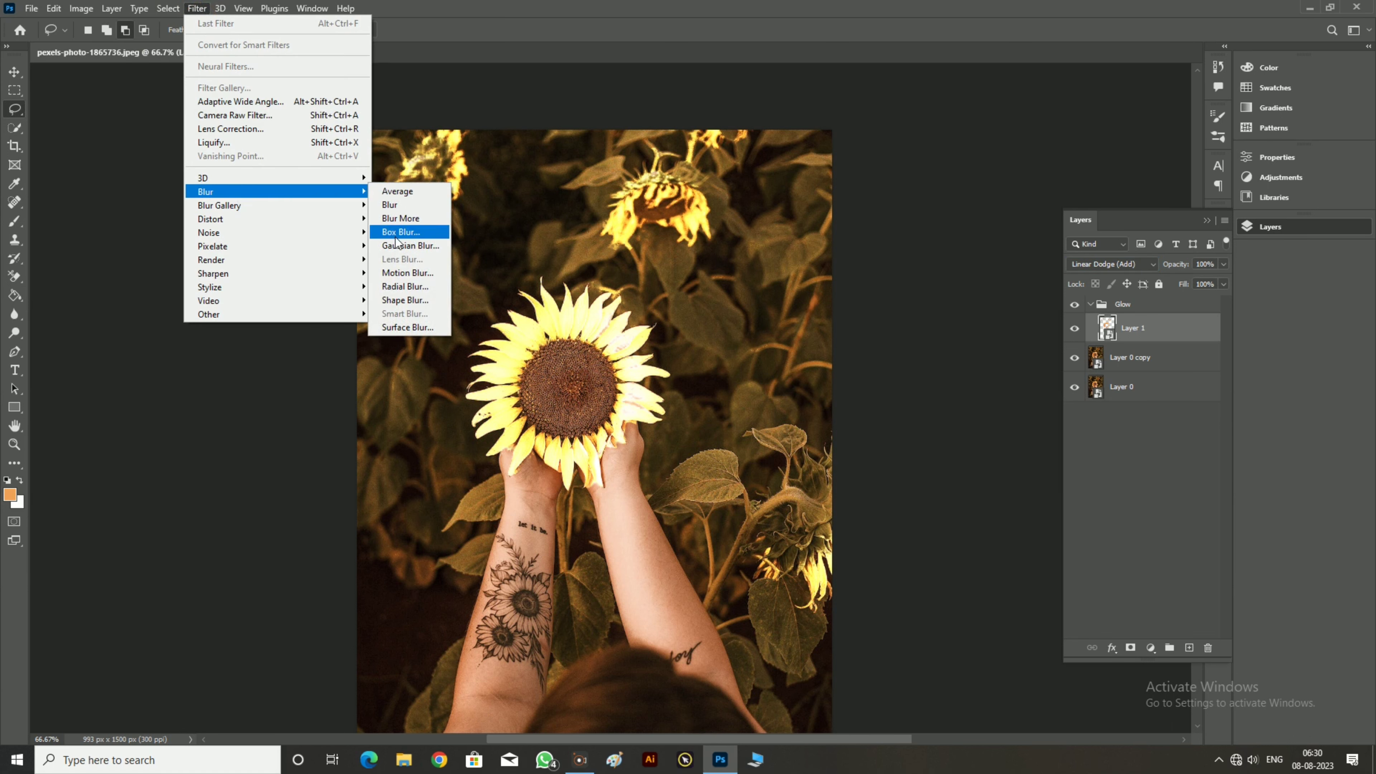
click(396, 248)
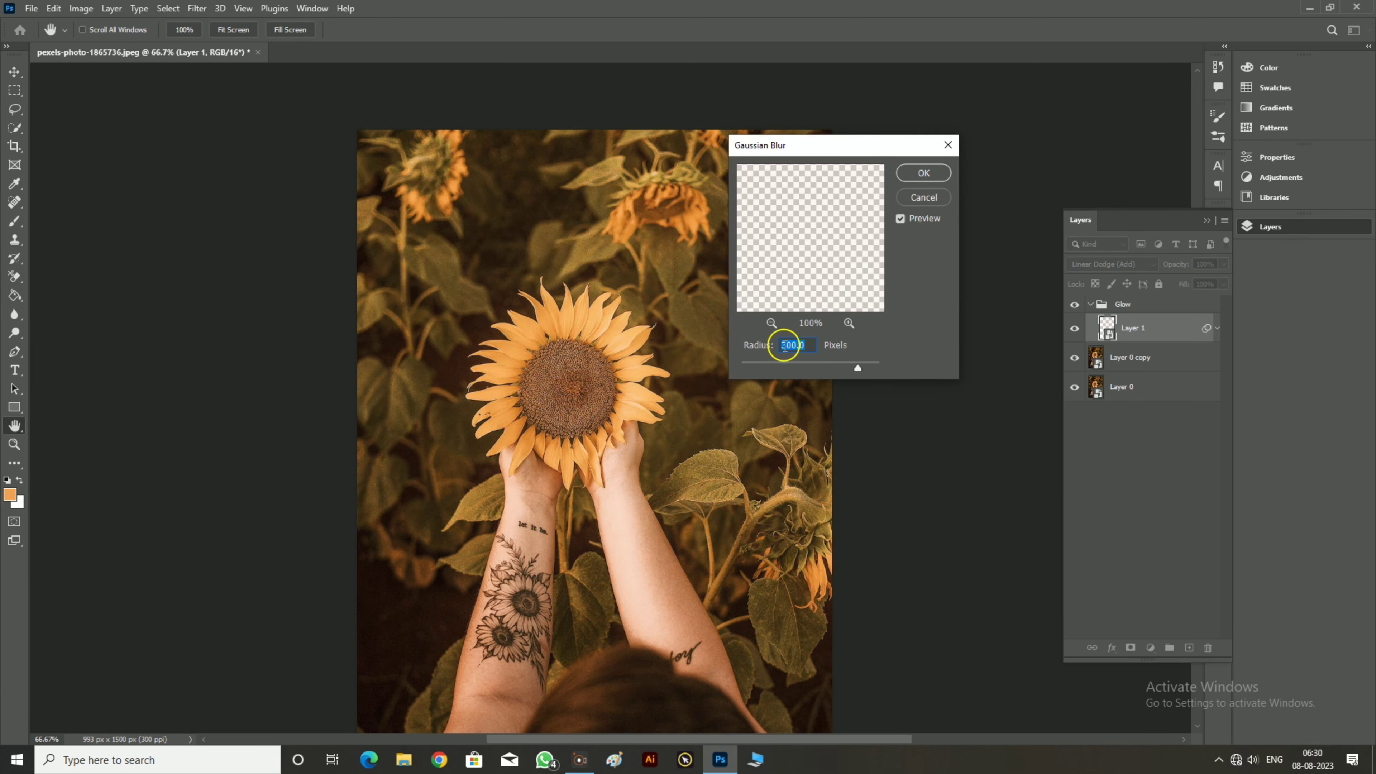
drag(762, 344, 691, 353)
drag(856, 368, 788, 387)
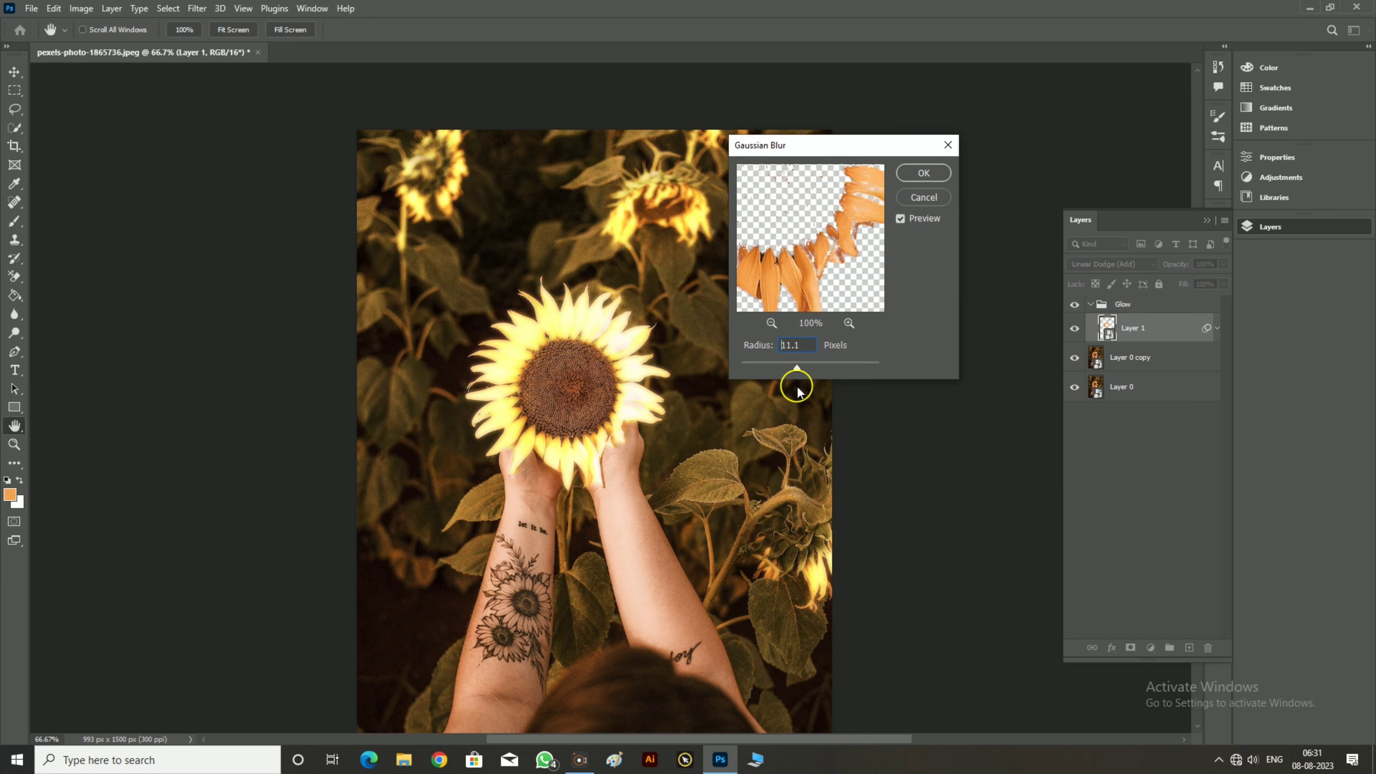
drag(751, 342, 756, 348)
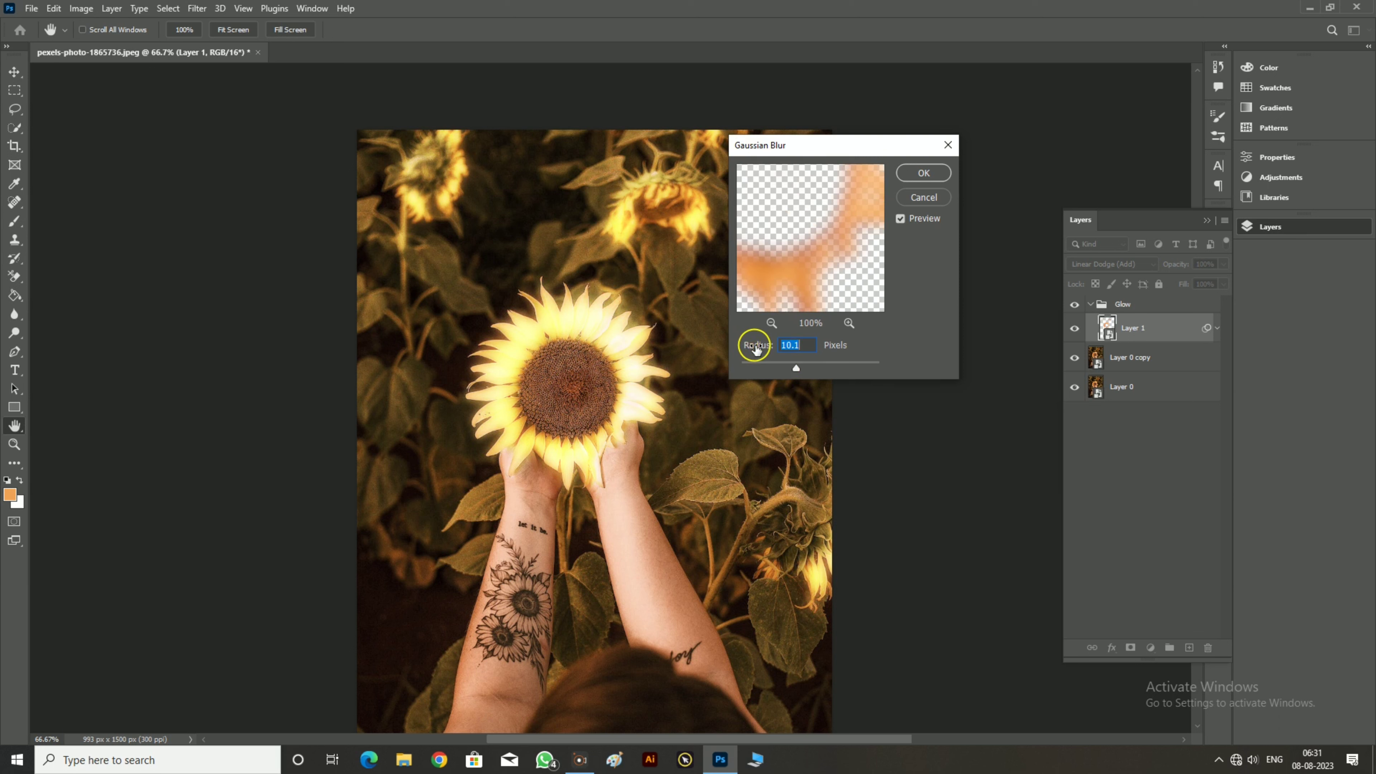
click(924, 173)
key(l)
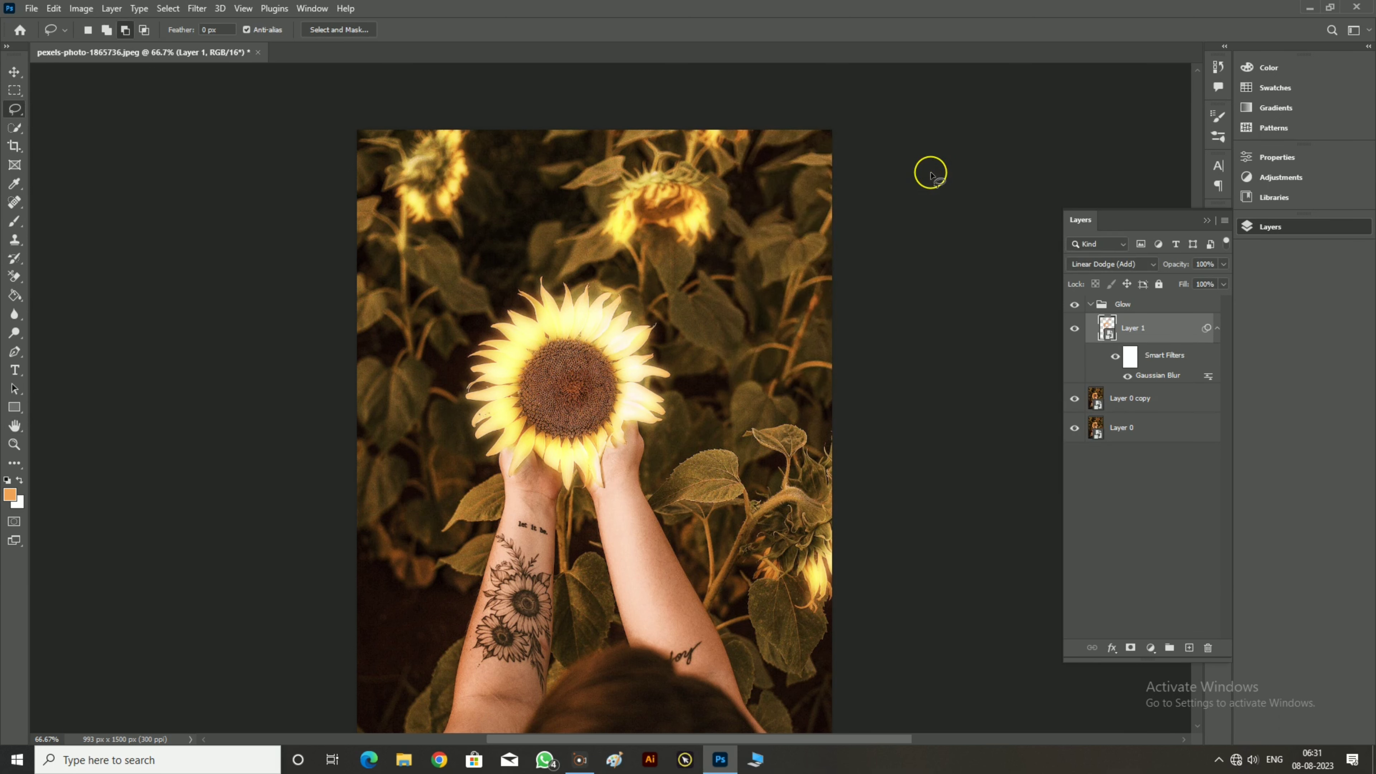
Step: Duplicate the blurred petal layer and apply another Gaussian Blur with a 100-pixel radius to the copy
key(ctrl+j)
click(197, 8)
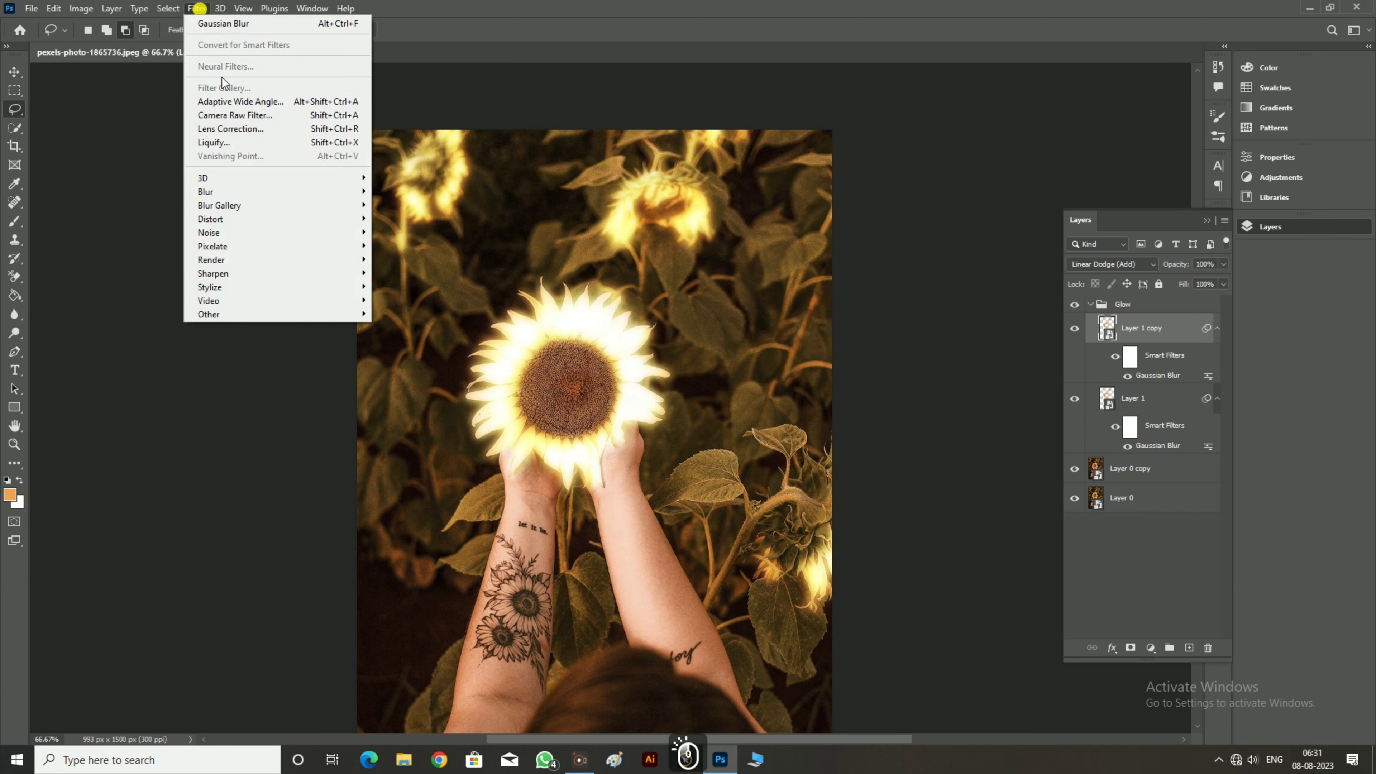
mouse_move(234, 194)
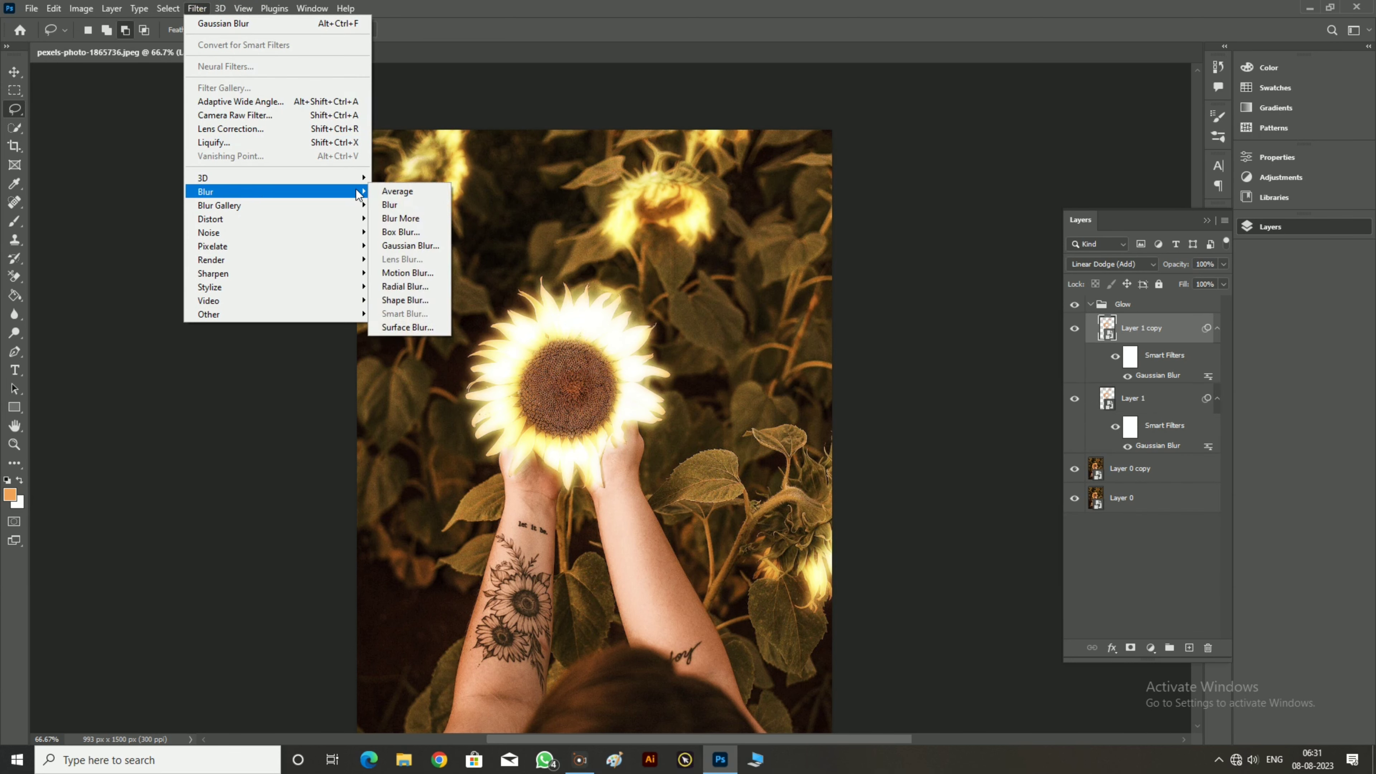
click(405, 244)
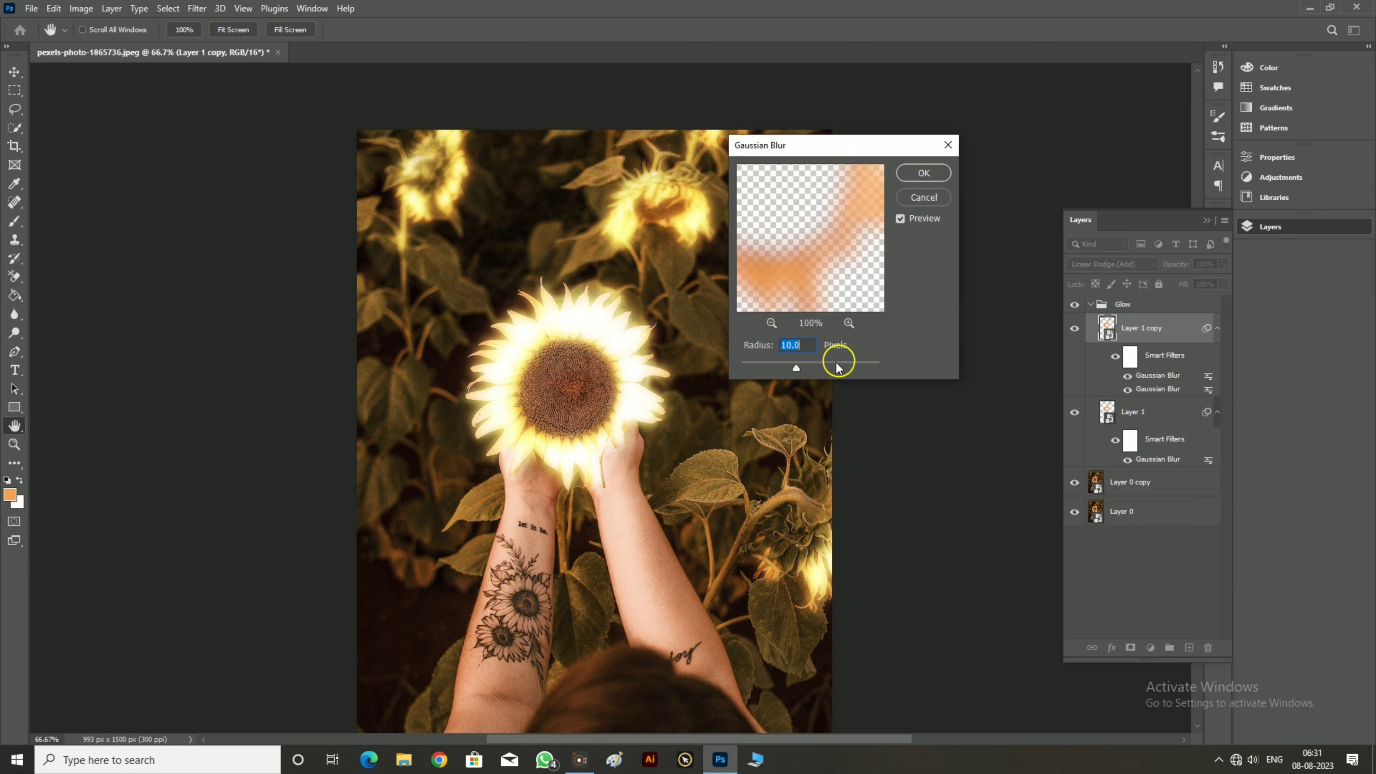
drag(796, 368, 764, 349)
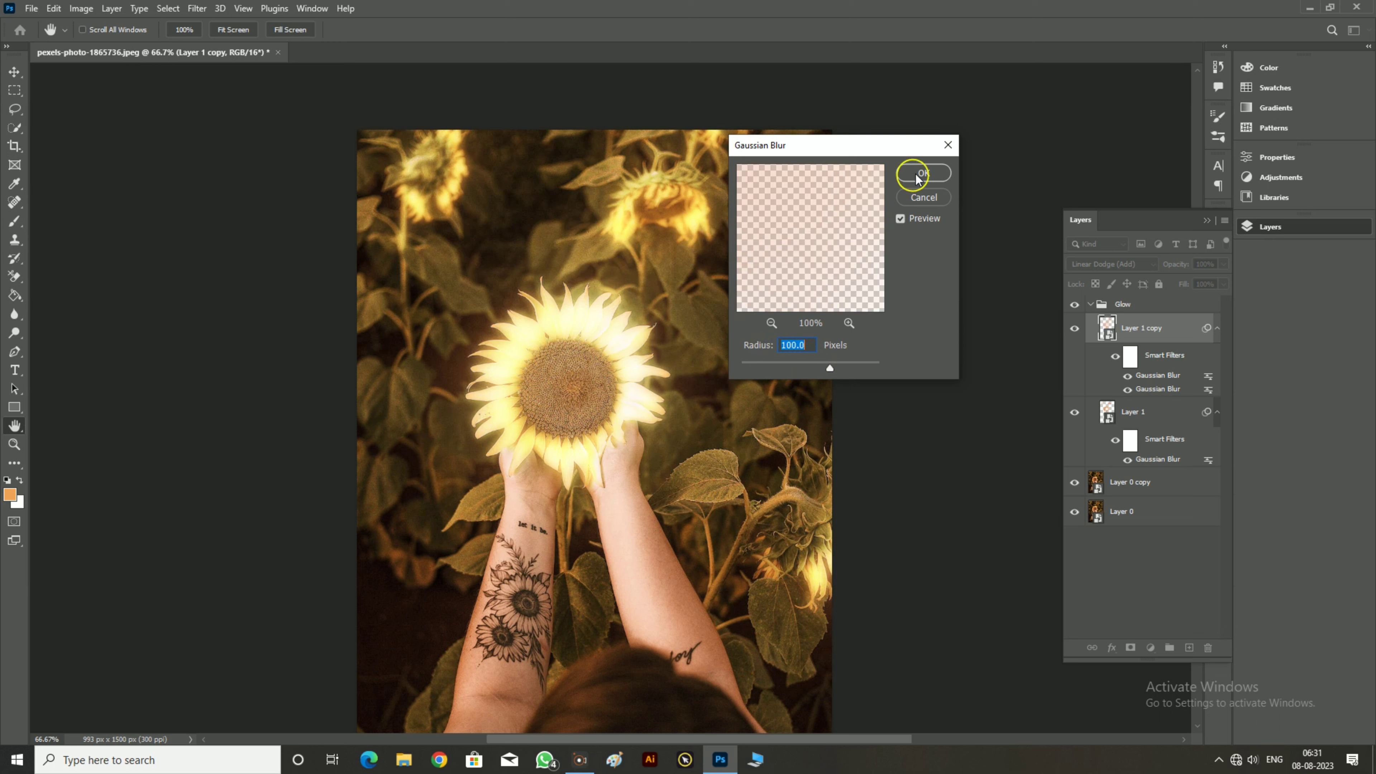
click(927, 172)
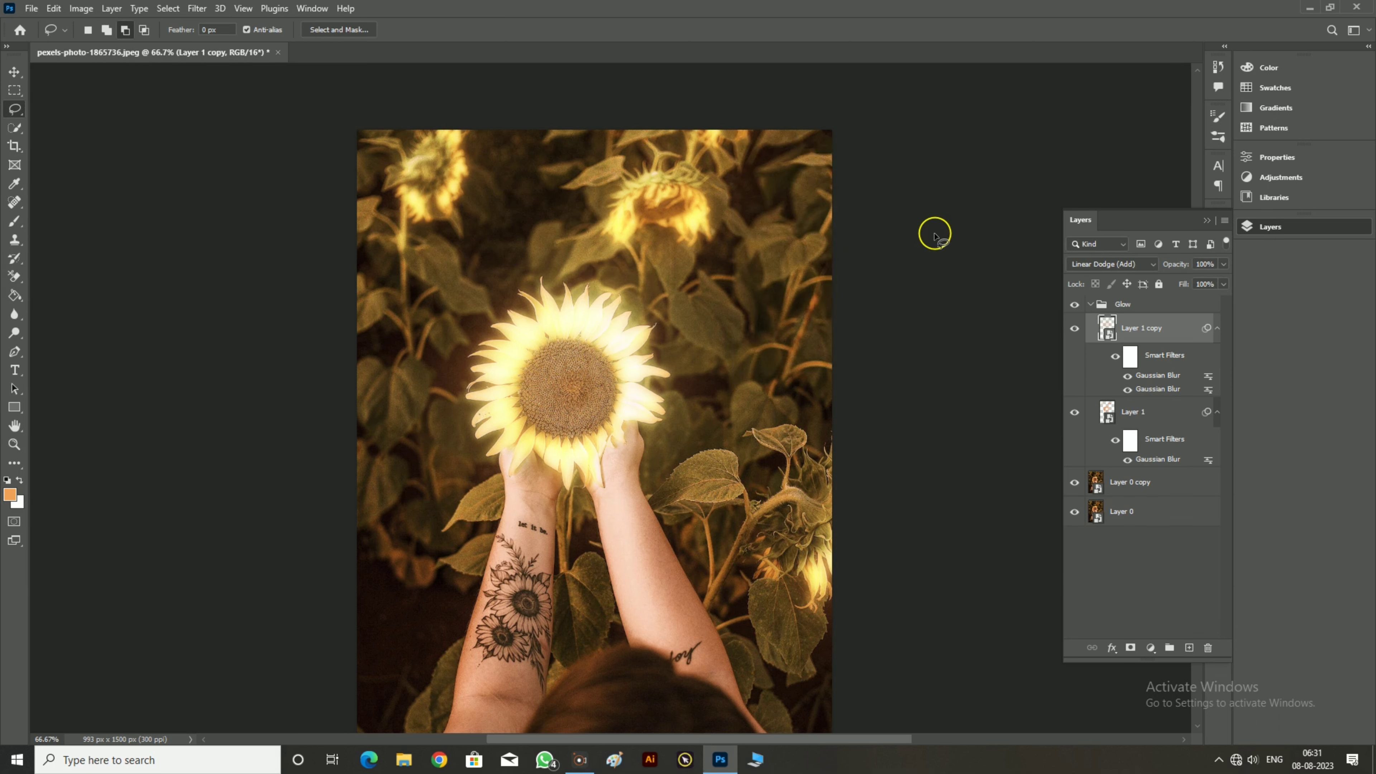
Step: Duplicate the topmost blurred petal layer and apply another Gaussian Blur with a 200-pixel radius to the copy
key(ctrl+j)
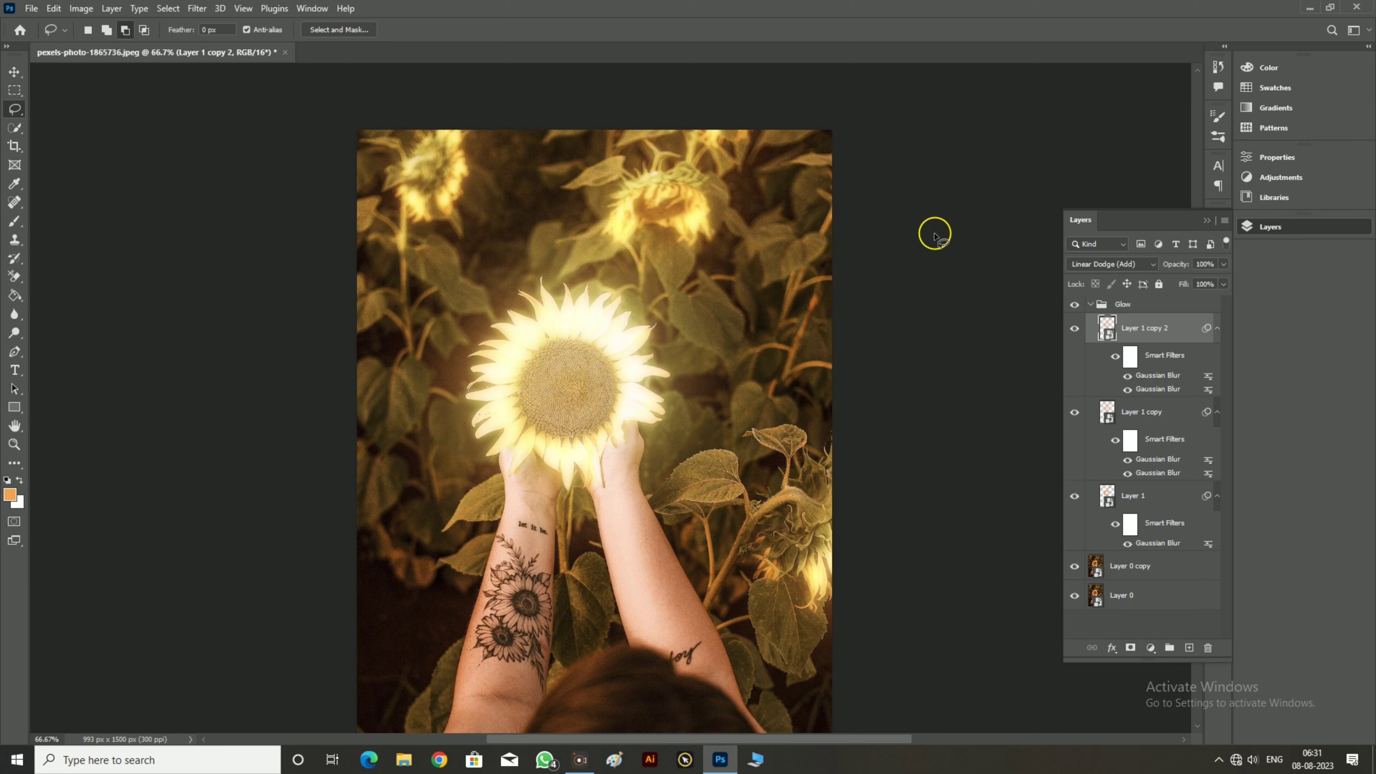
click(198, 9)
mouse_move(217, 194)
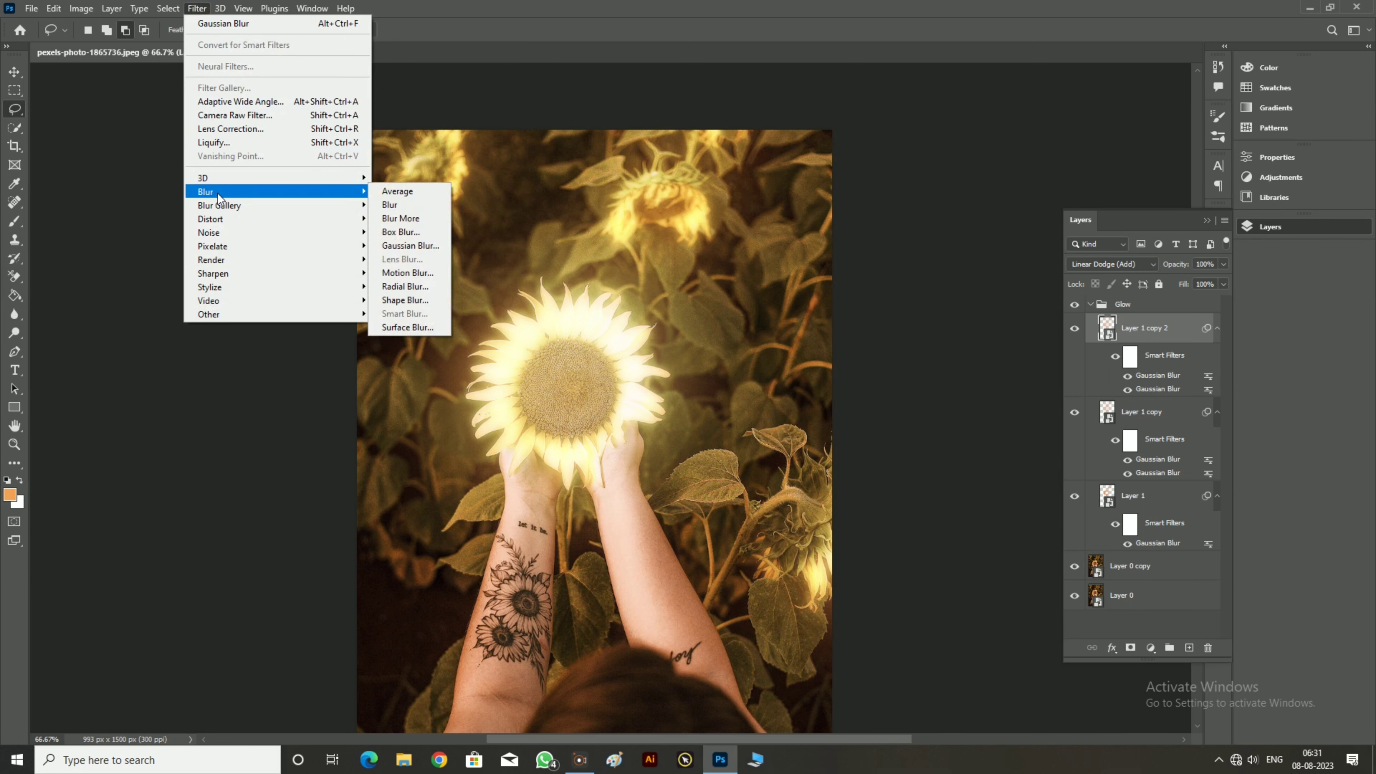
click(410, 245)
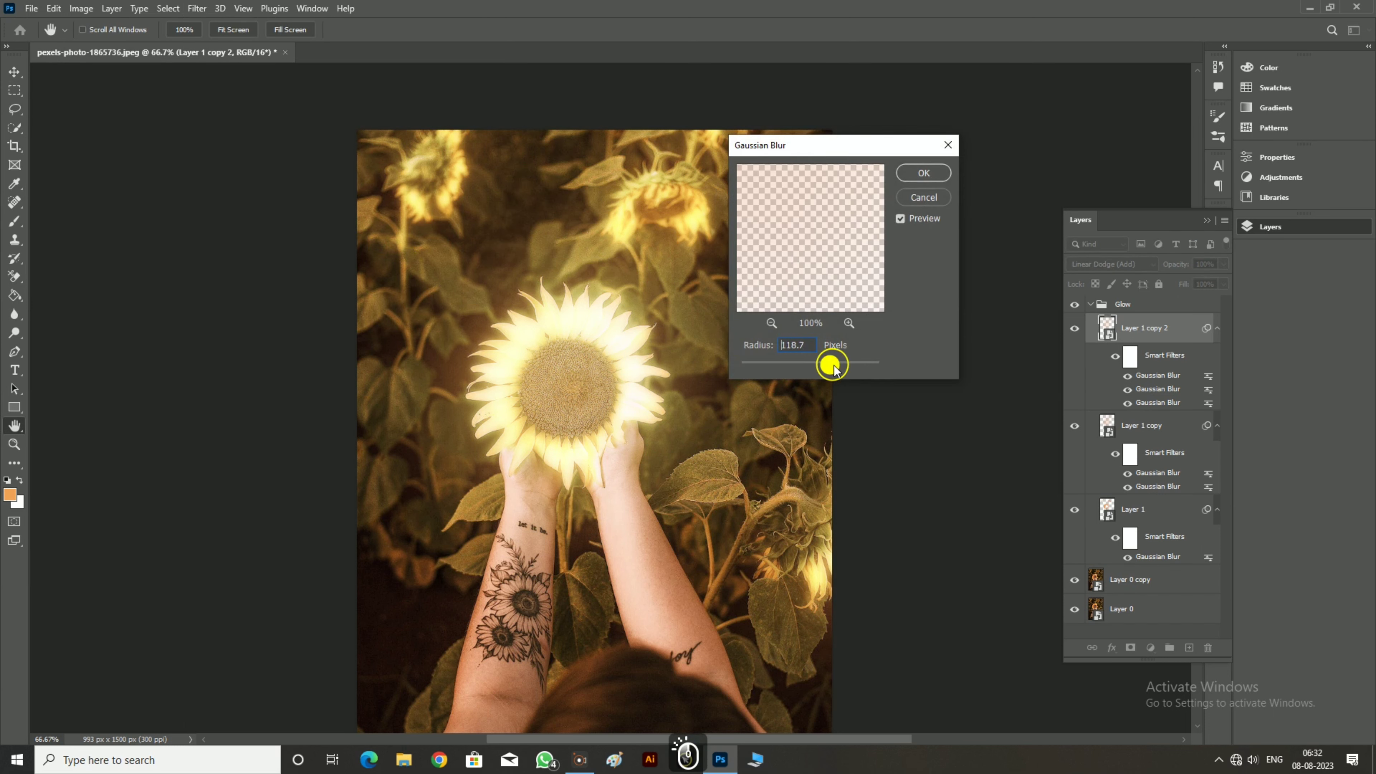
drag(830, 367, 851, 368)
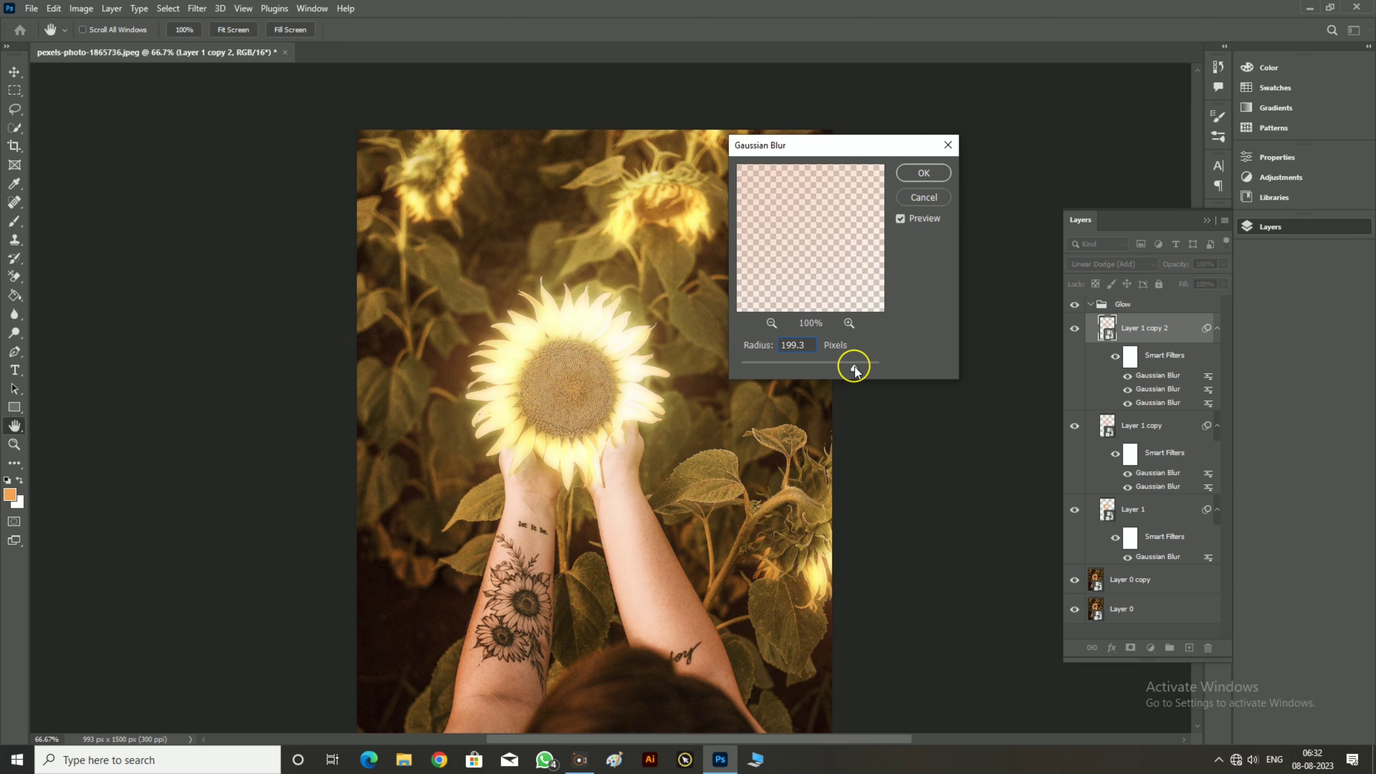
drag(761, 347, 752, 347)
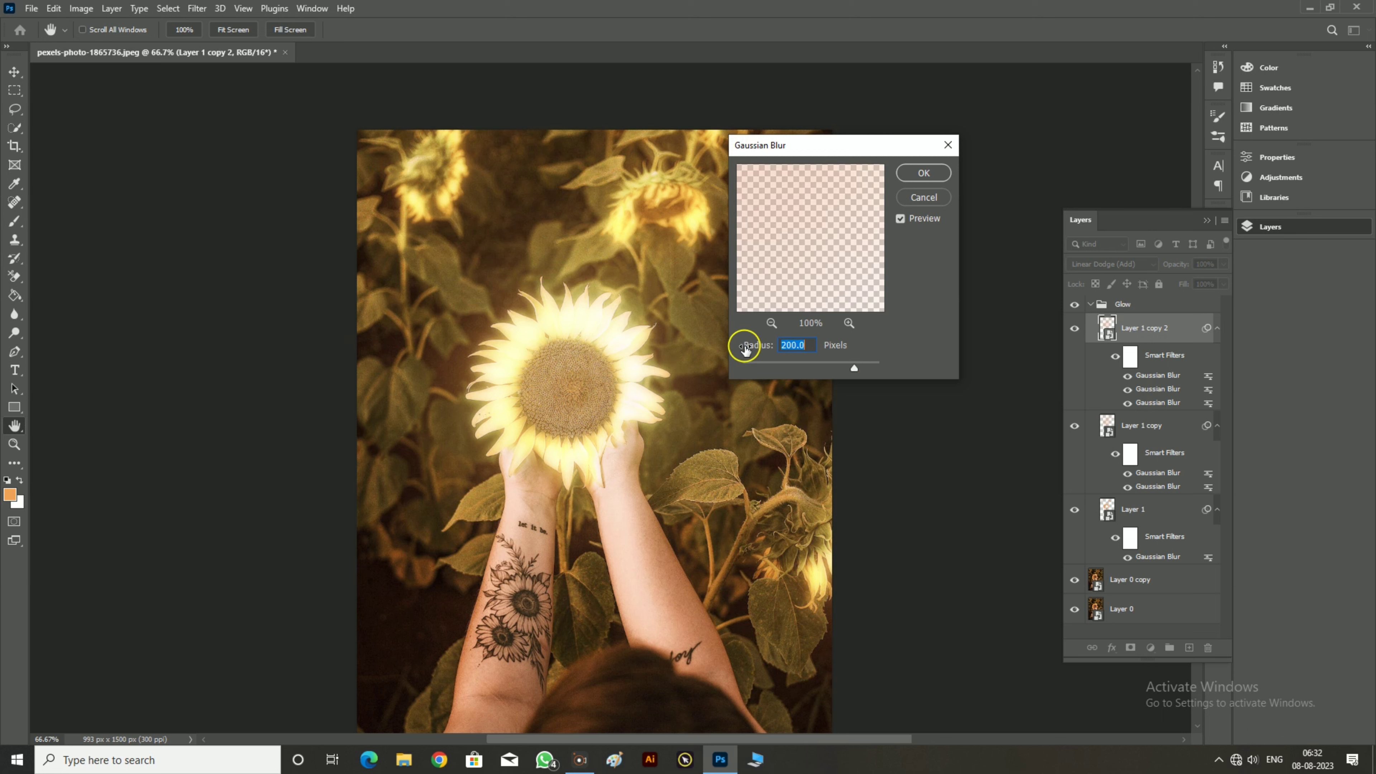
click(924, 173)
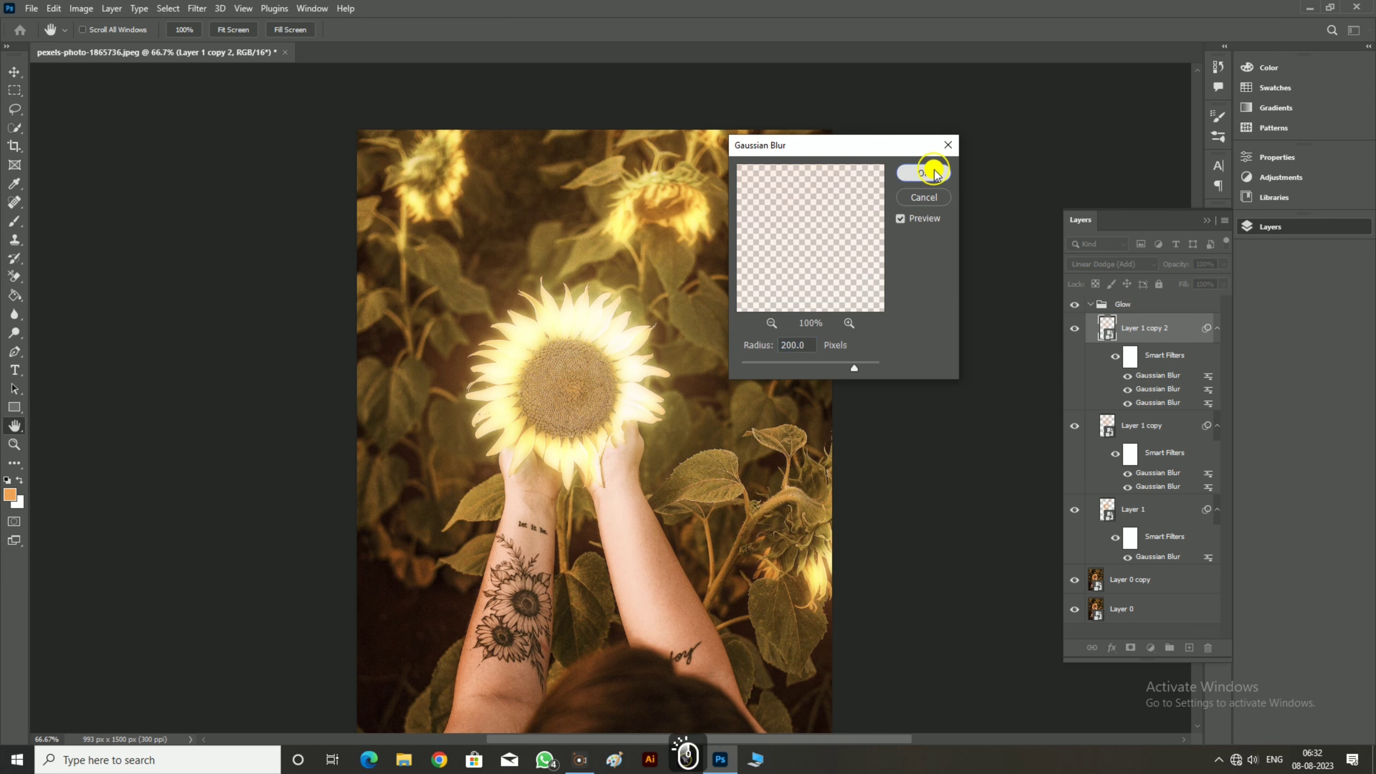
key(l)
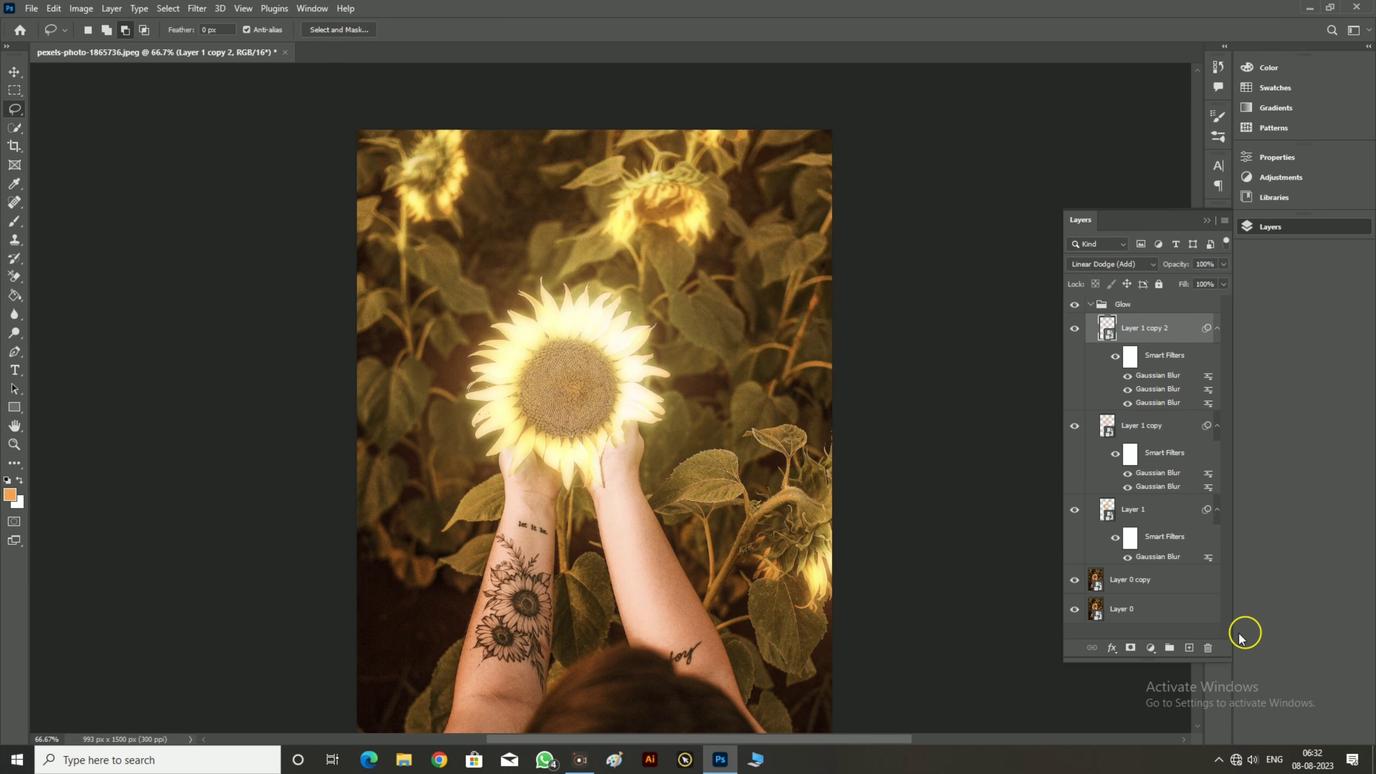
Step: Add a Curves adjustment above Layer 0 copy and darken the photo by lowering the RGB curve's highlight endpoint by nearly a third
click(1173, 586)
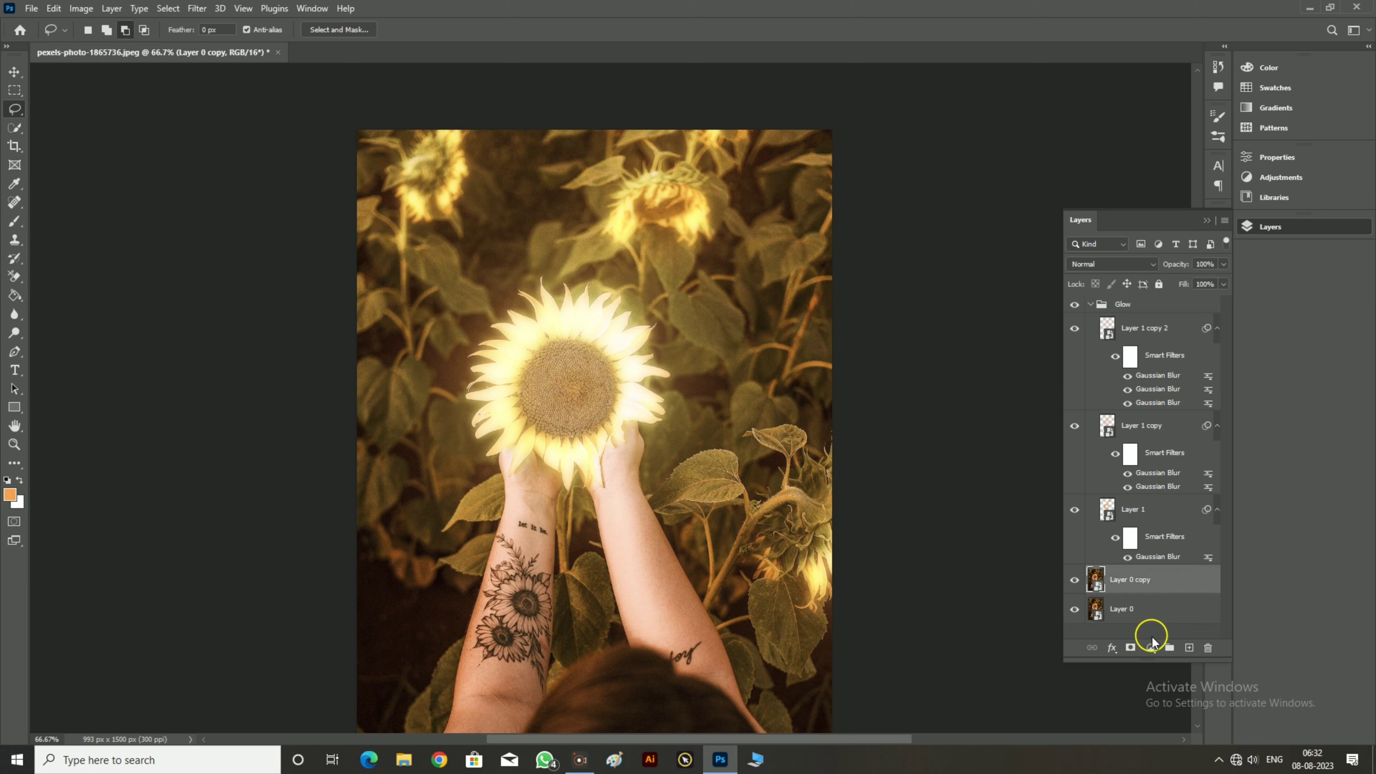
click(1150, 648)
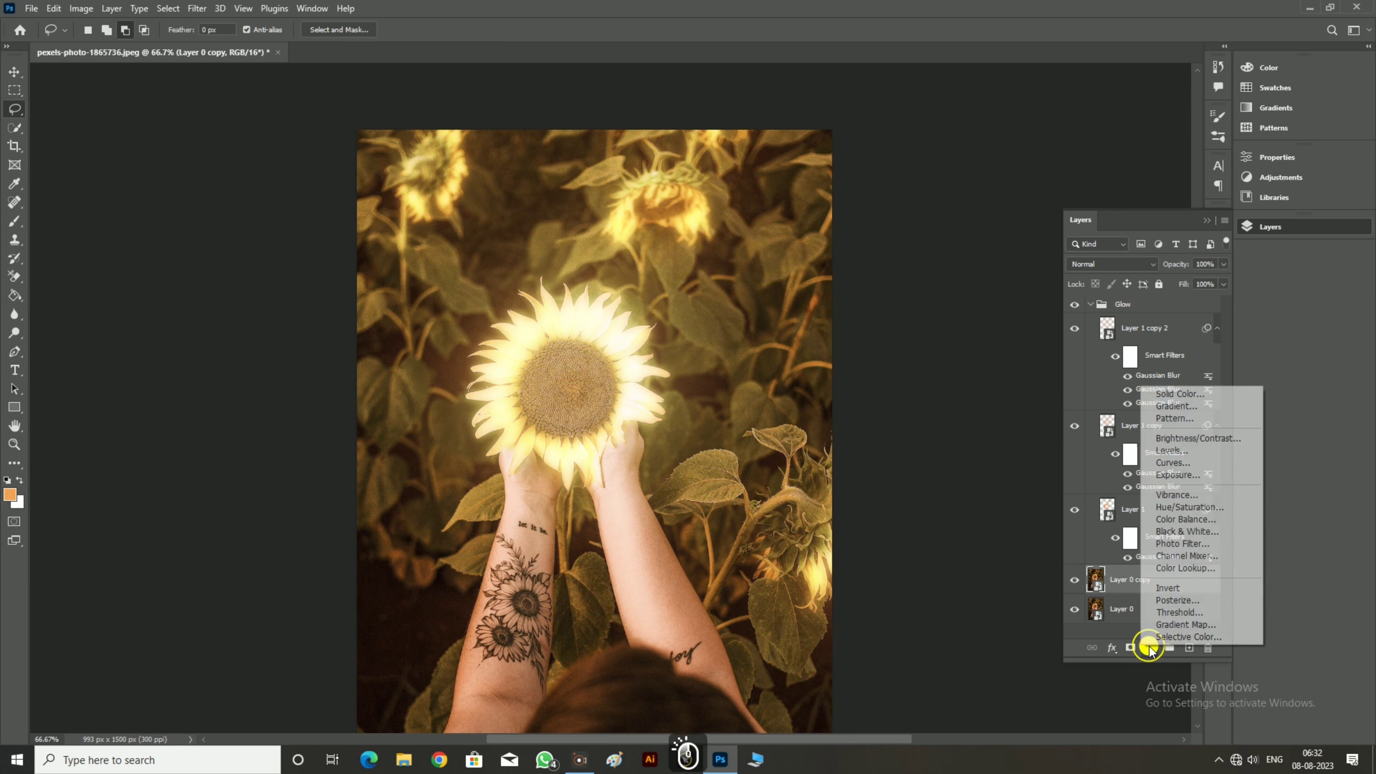
click(1177, 463)
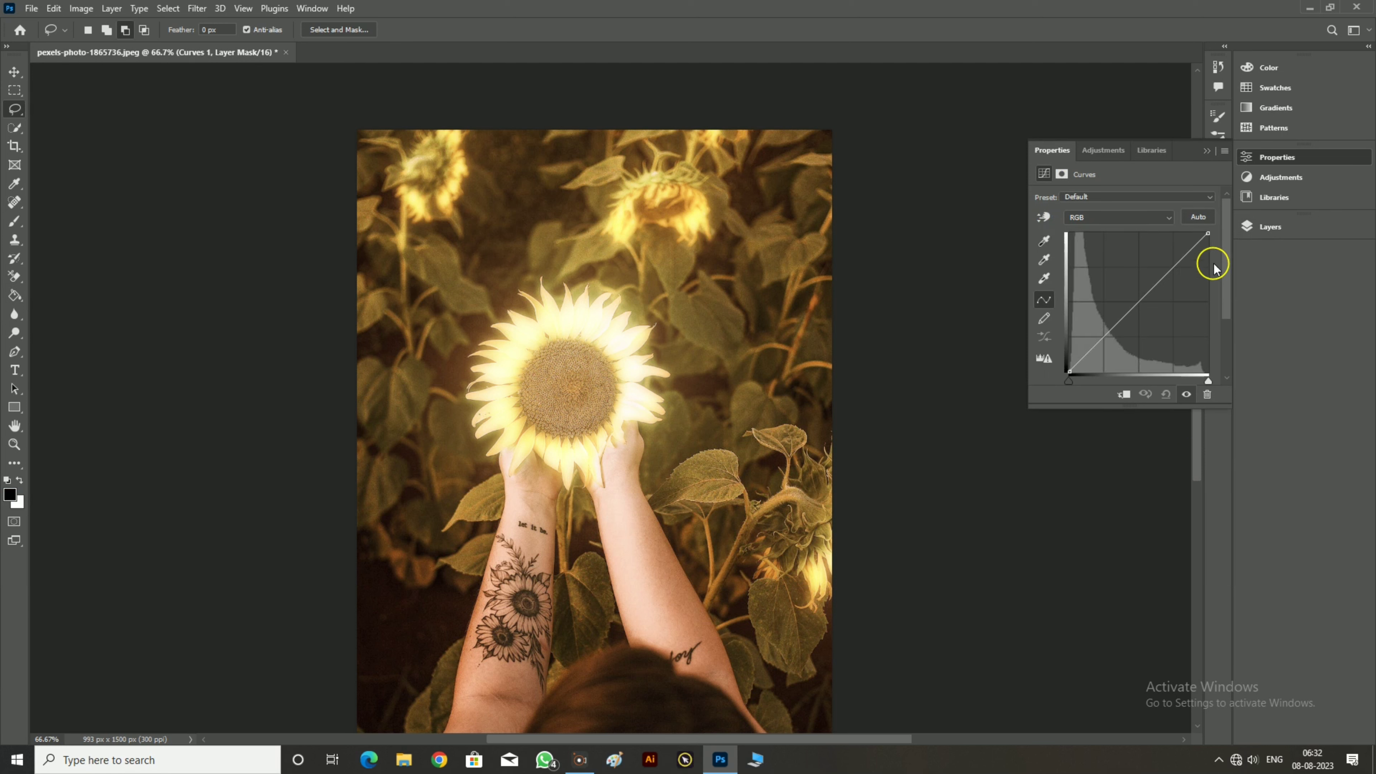
drag(1208, 233, 1210, 266)
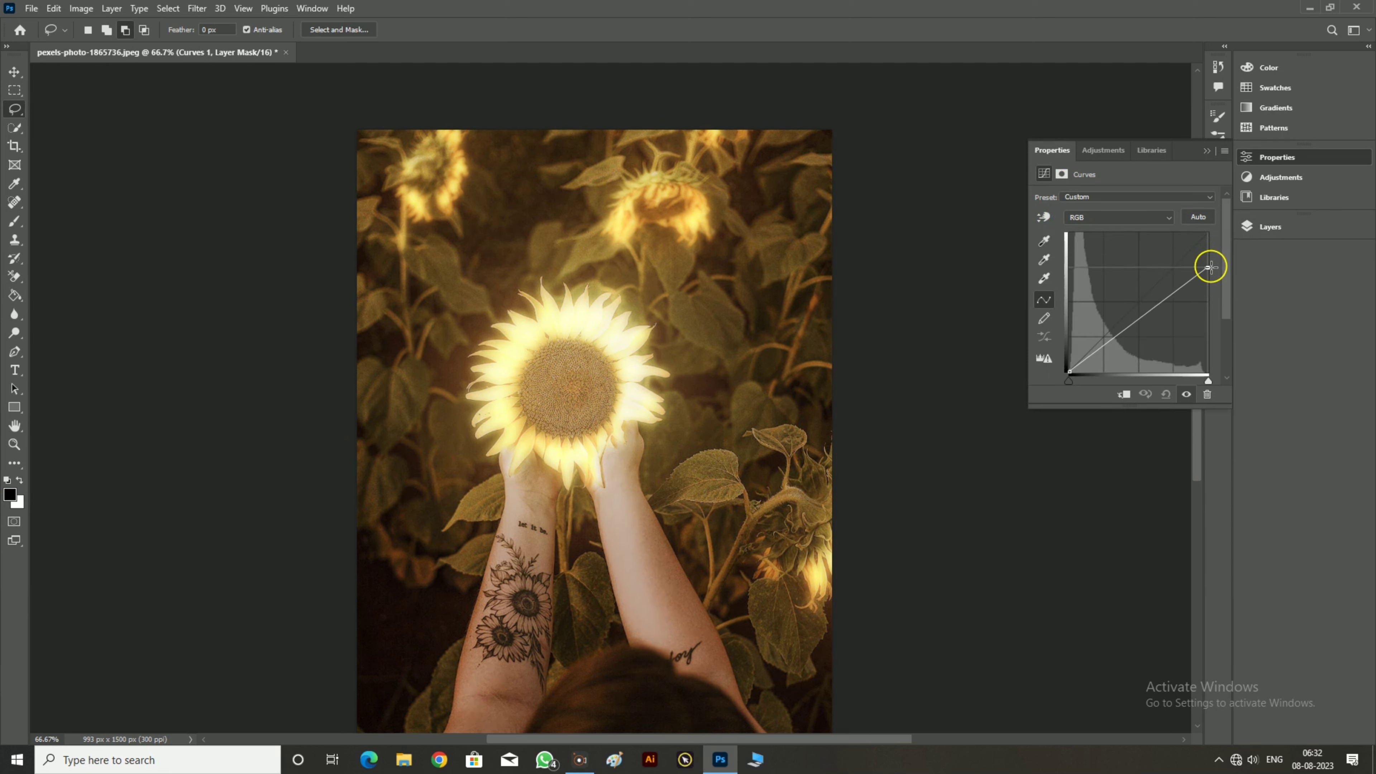
drag(1210, 267, 1210, 275)
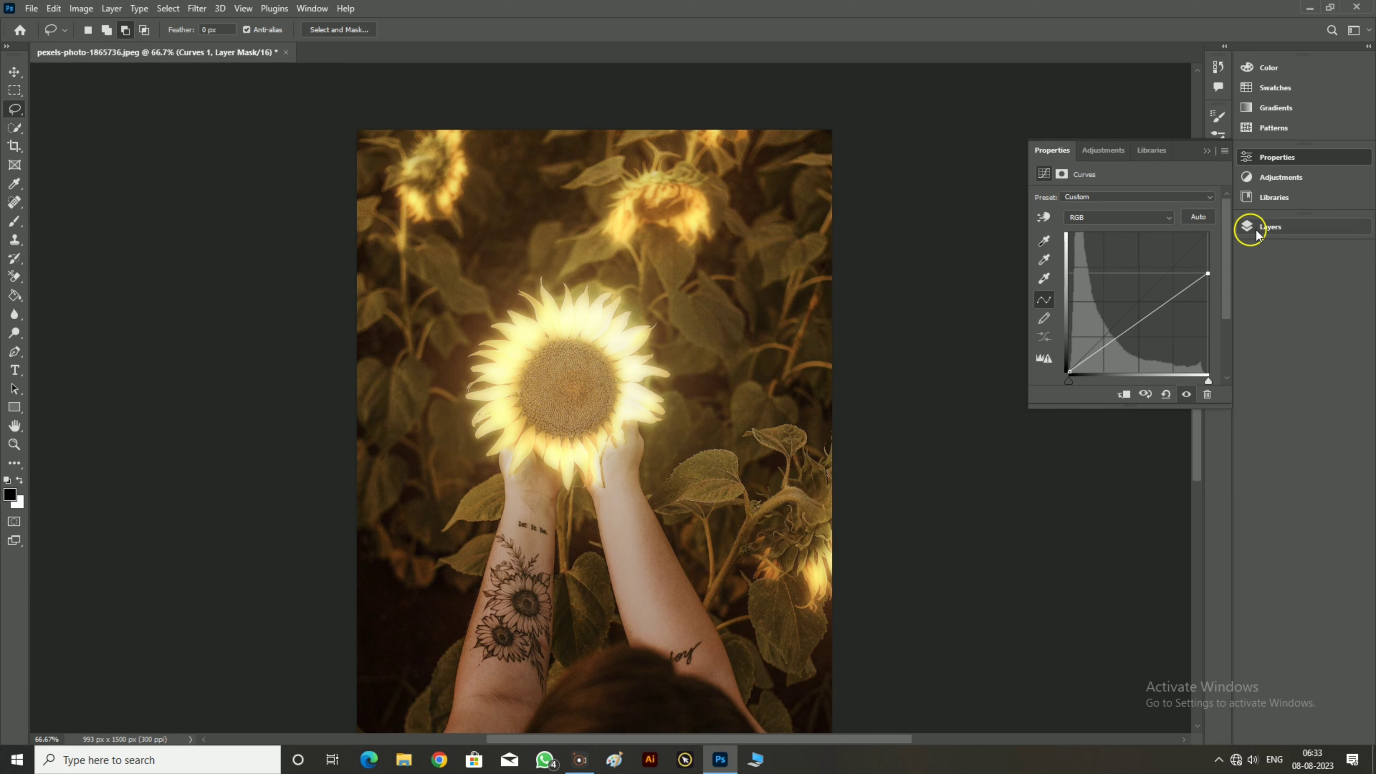
Step: Add a Hue/Saturation adjustment at the top of the Glow group and clip it to Layer 1 copy 2
click(1282, 228)
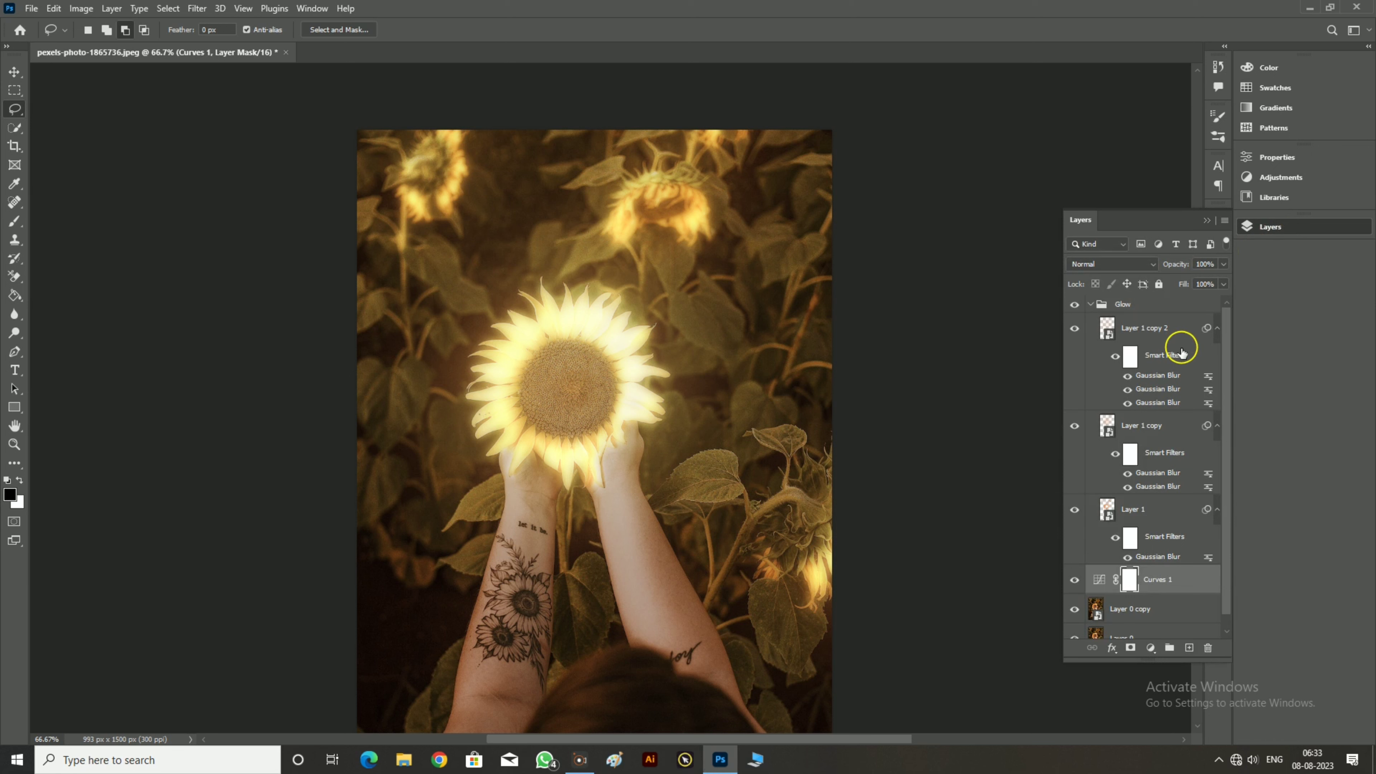
click(1129, 305)
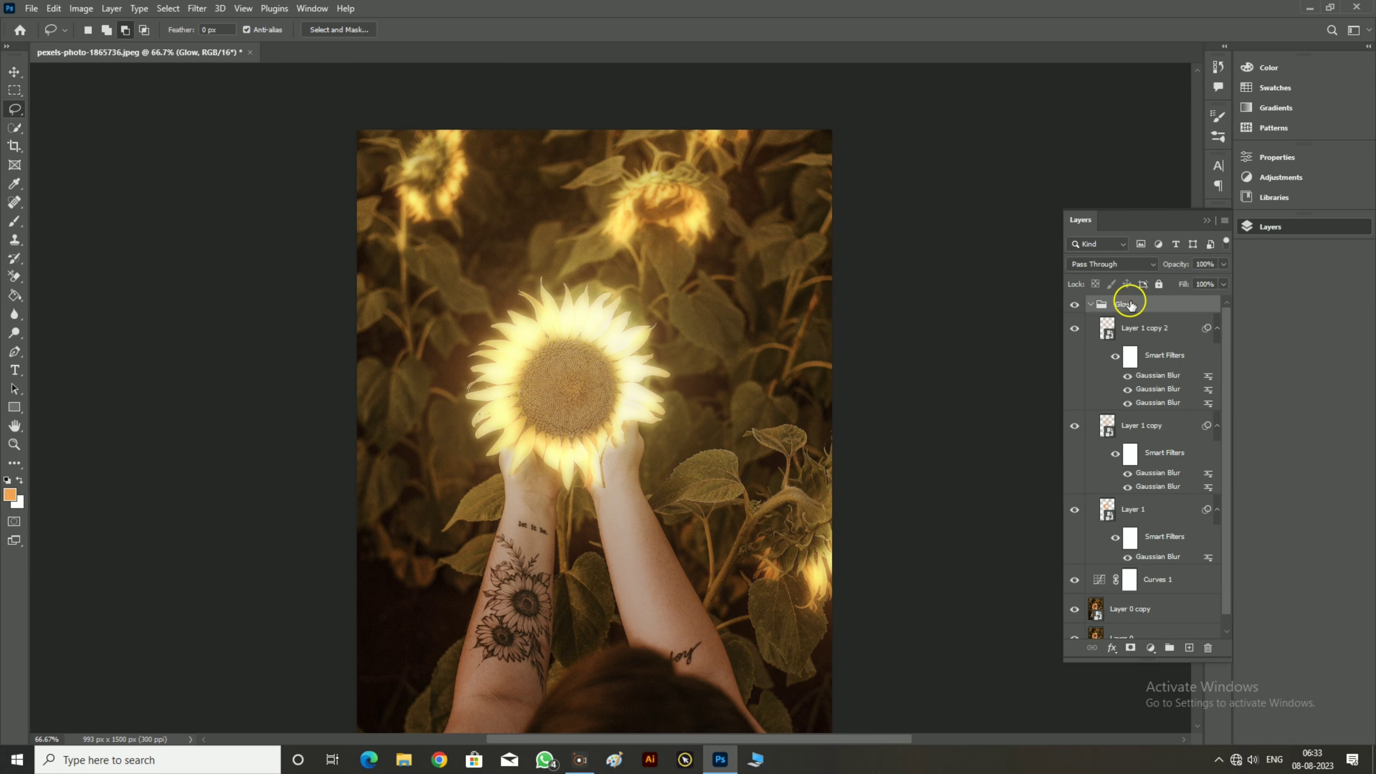
click(1151, 649)
click(1186, 514)
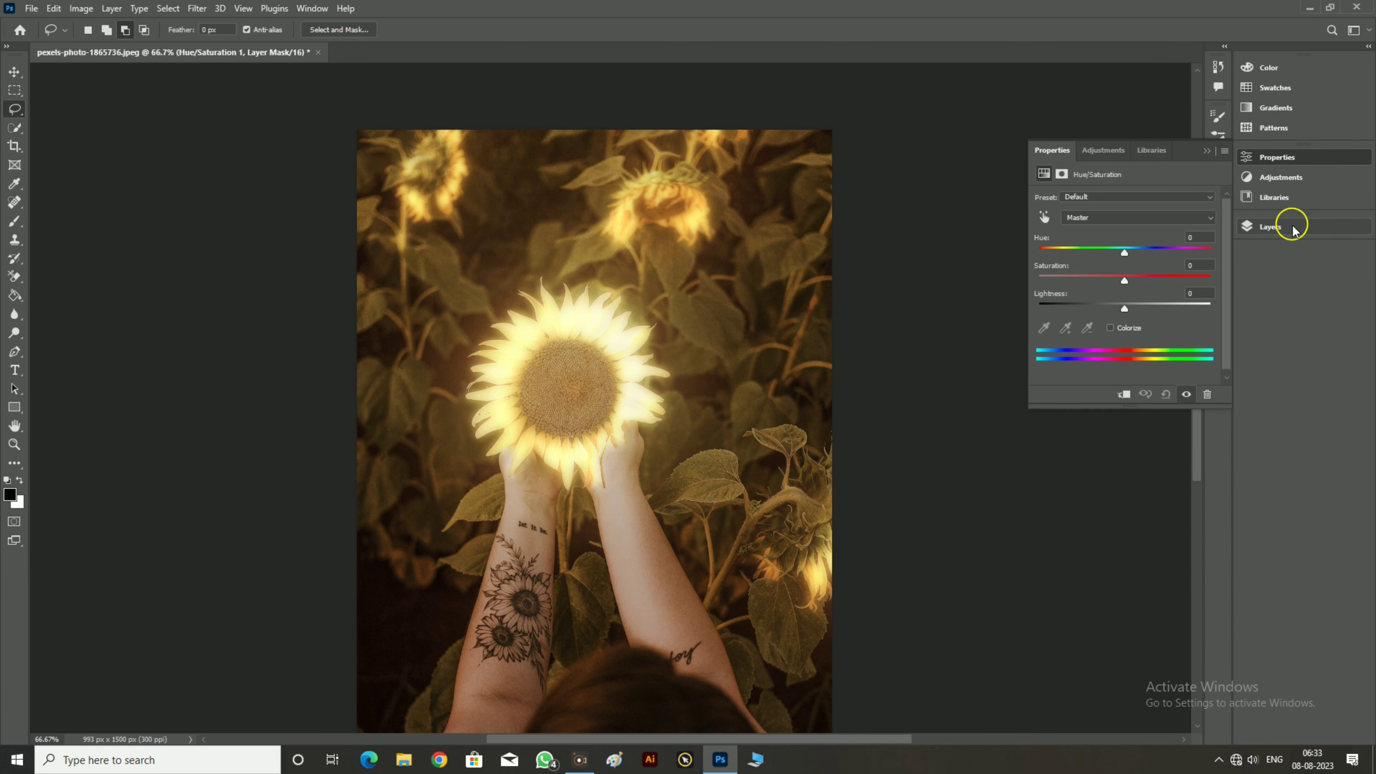
click(1207, 151)
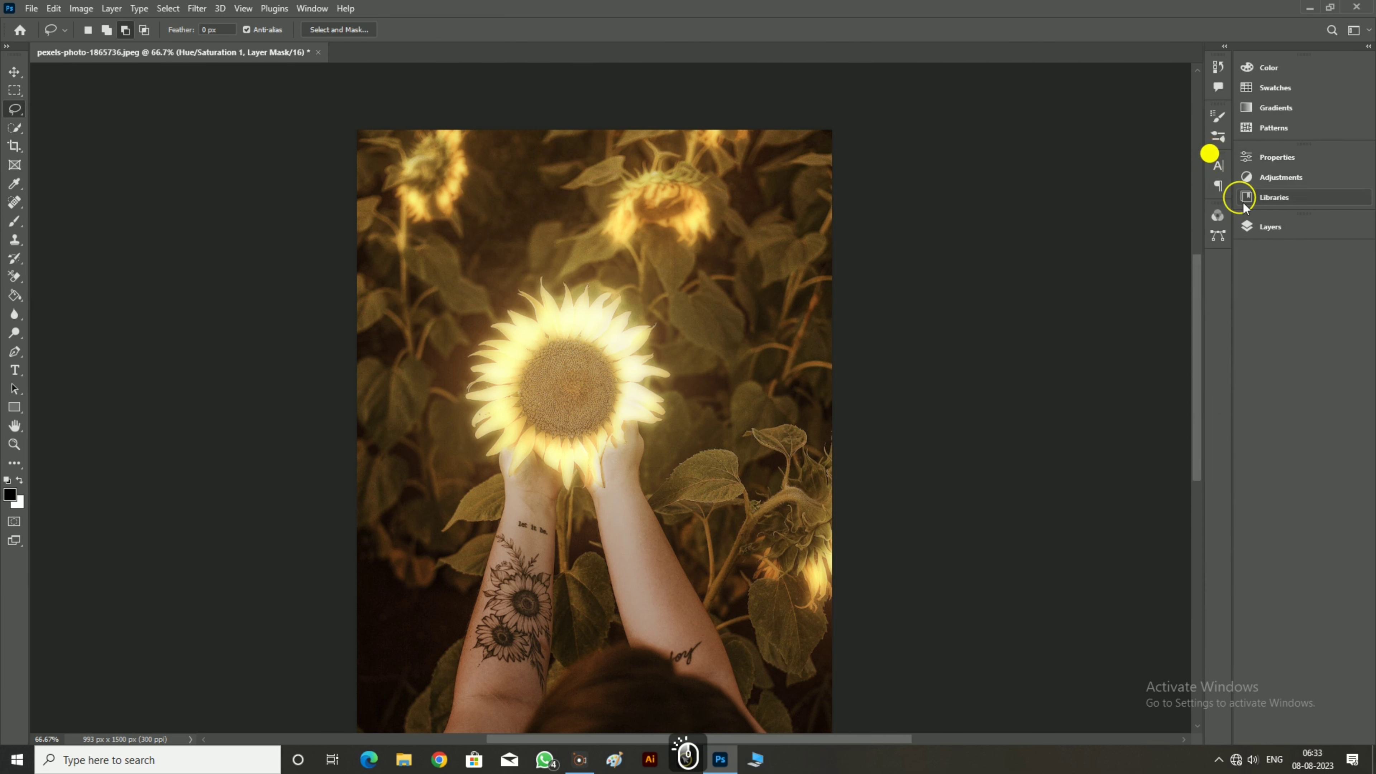
click(1269, 226)
right_click(1172, 336)
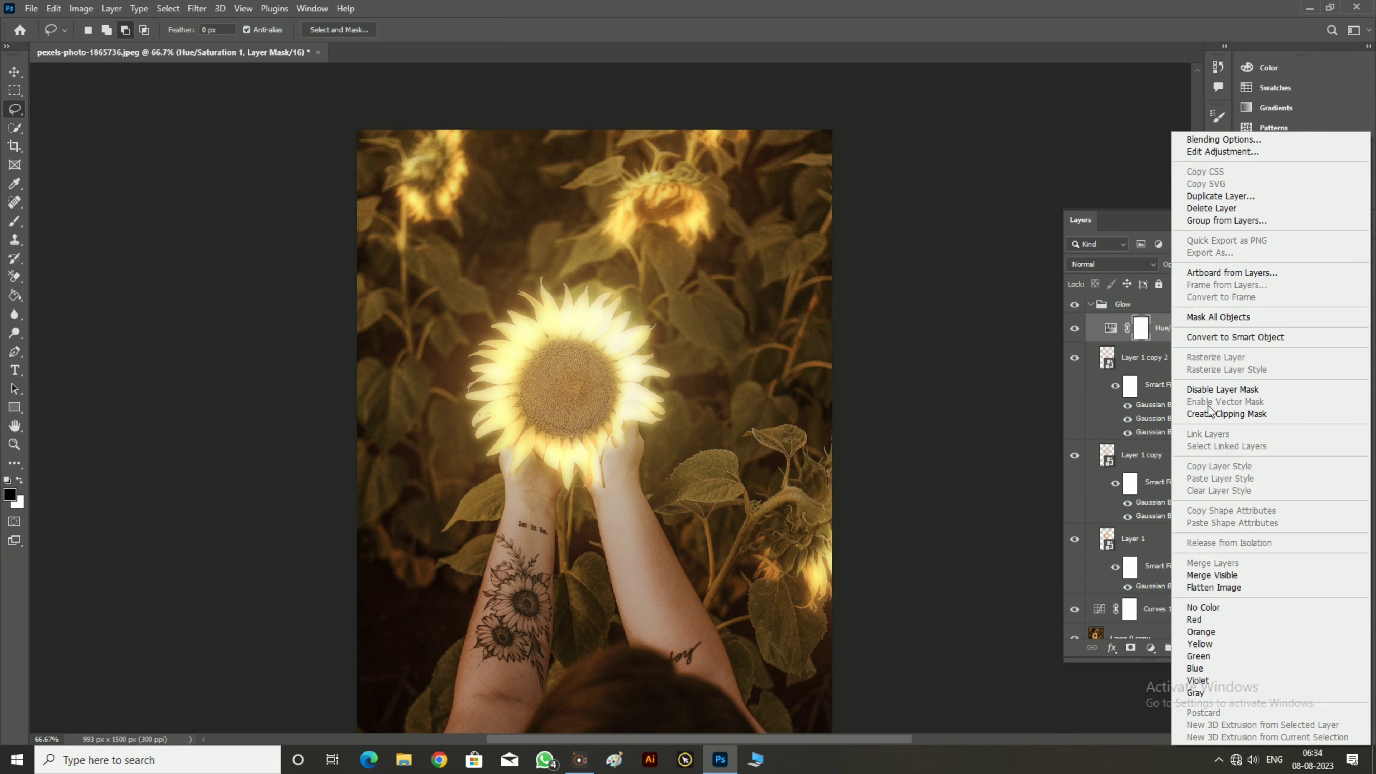
click(1209, 413)
Step: Set the clipped Hue/Saturation adjustment's saturation to +100 and its hue to -12
double_click(1182, 328)
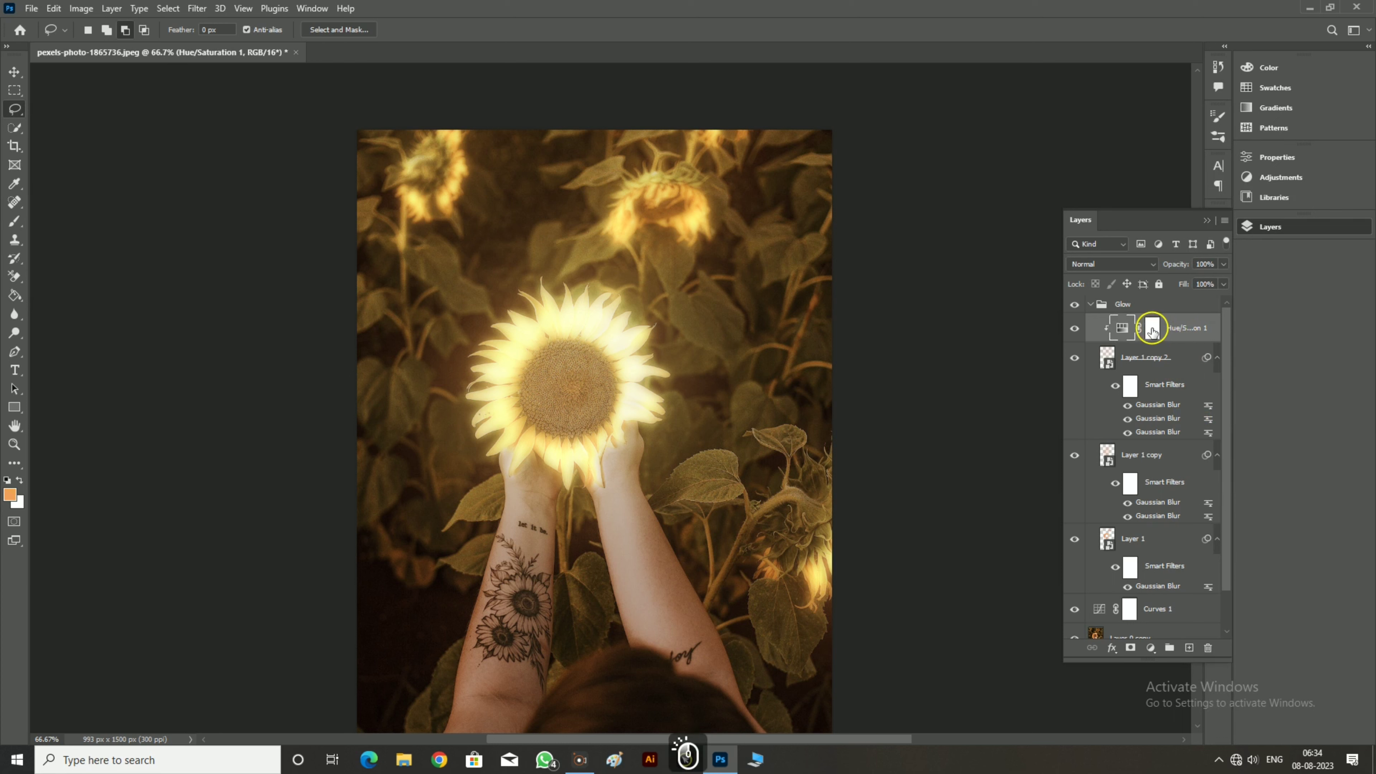
double_click(1122, 328)
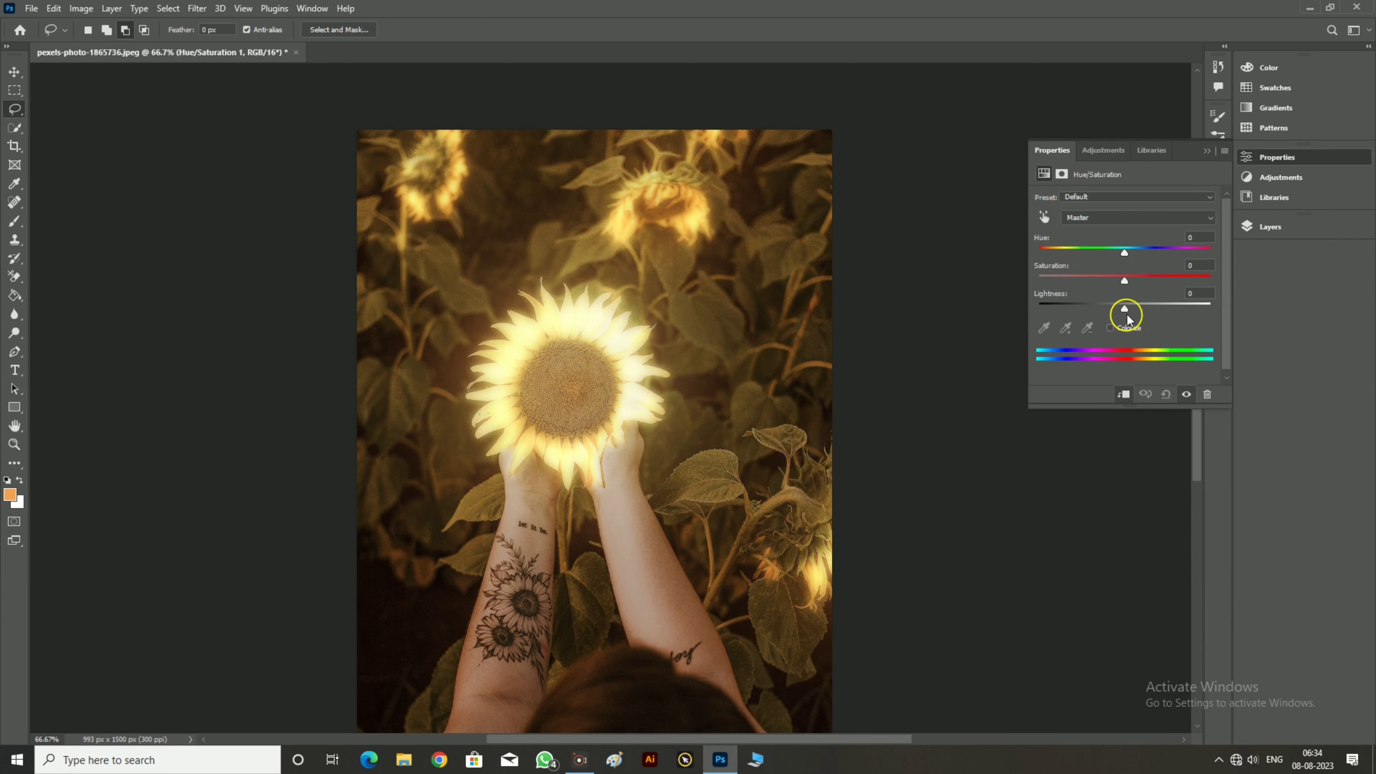
drag(1125, 280, 1231, 283)
drag(1048, 239, 1040, 239)
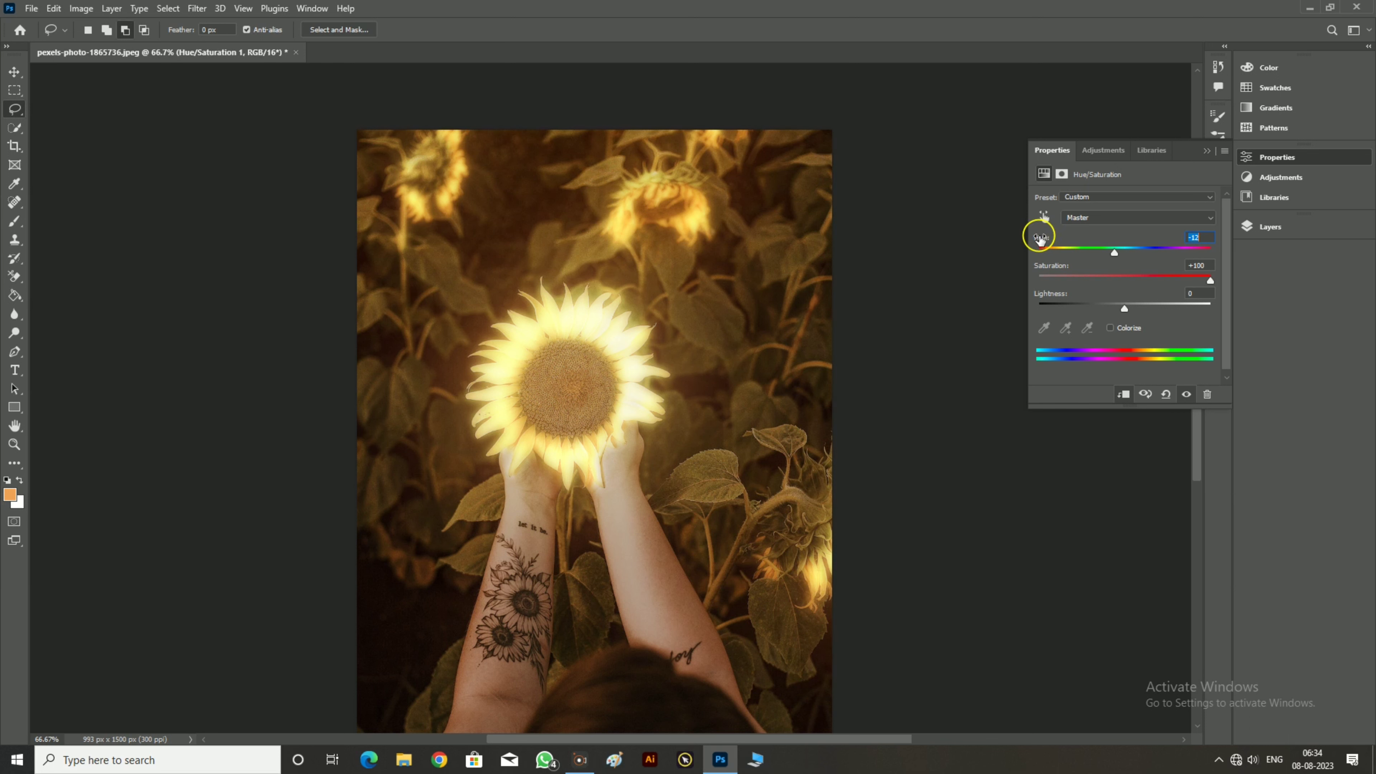